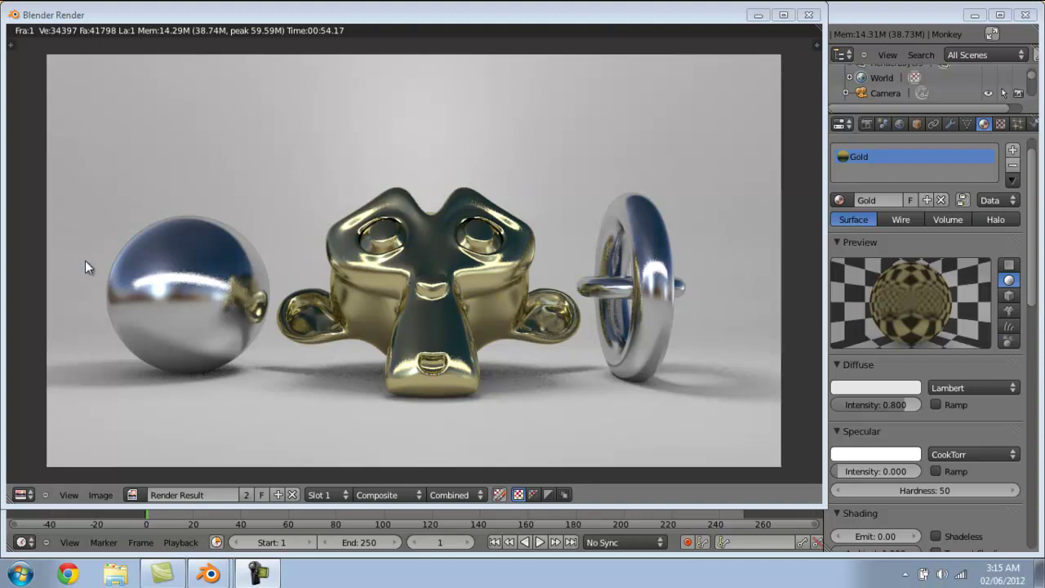
- Close the finished render and load a fresh default scene
{"action": "left_click", "coordinate": [808, 15]}
{"action": "left_click", "coordinate": [63, 34]}
{"action": "left_click", "coordinate": [64, 46]}
{"action": "left_click", "coordinate": [64, 57]}
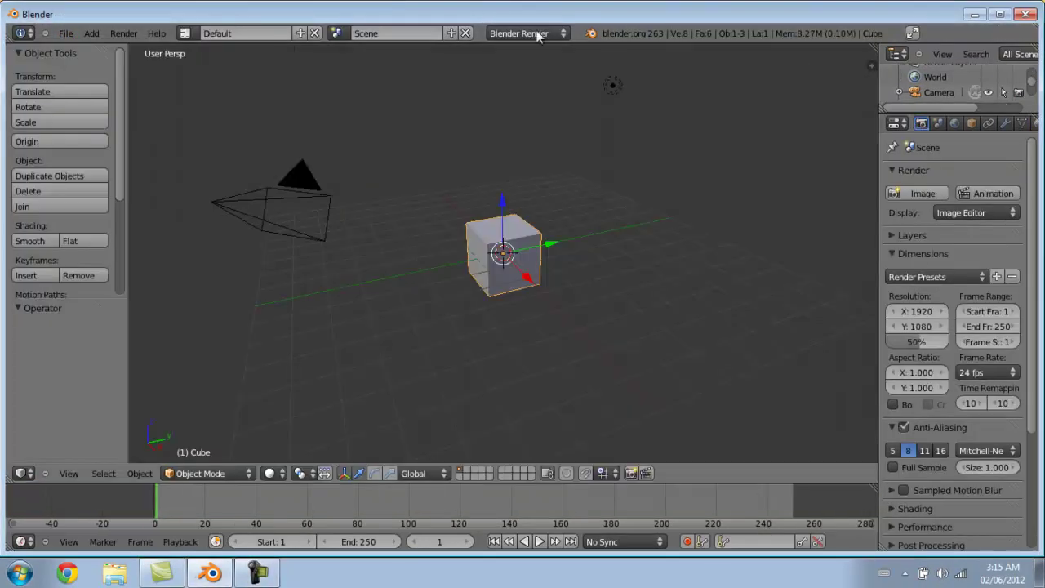
- Delete the default cube and add a Monkey mesh at the origin
{"action": "key", "text": "x"}
{"action": "left_click", "coordinate": [509, 258]}
{"action": "key", "text": "shift+a"}
{"action": "mouse_move", "coordinate": [514, 258]}
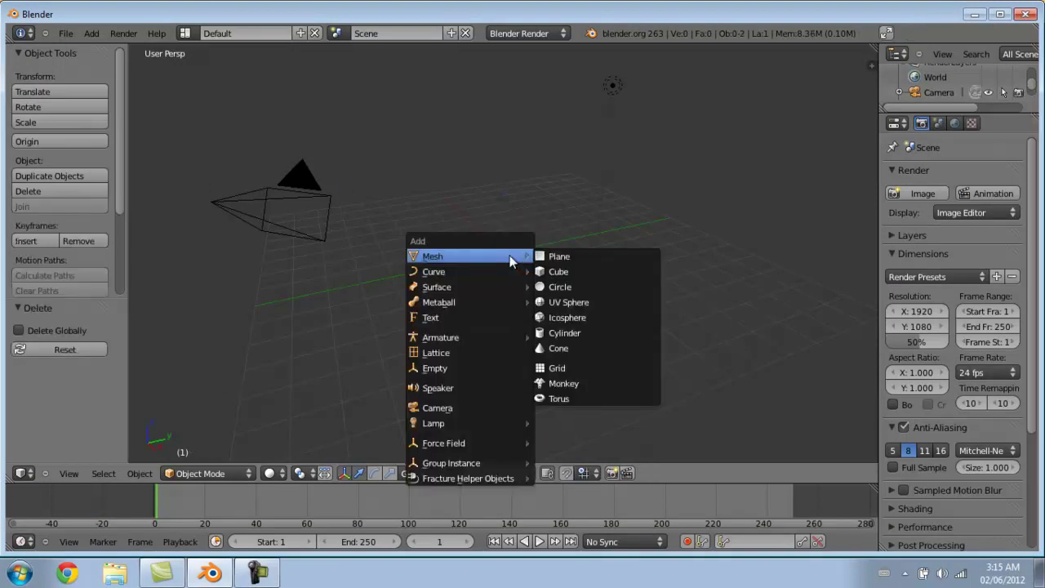
{"action": "left_click", "coordinate": [555, 384]}
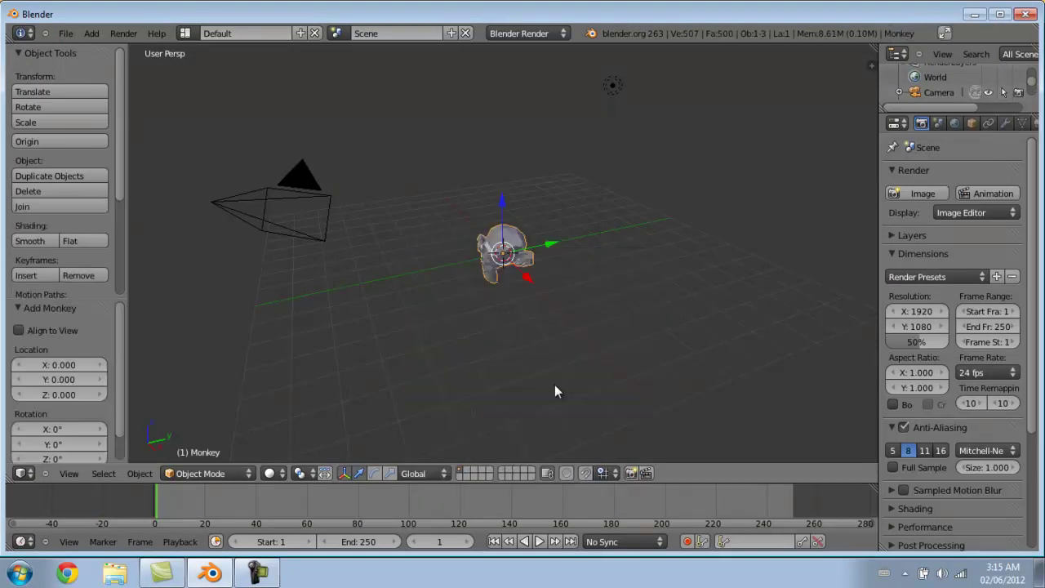
- Rotate the monkey -45° about the global X axis in the orthographic right view
{"action": "key", "text": "KP_3"}
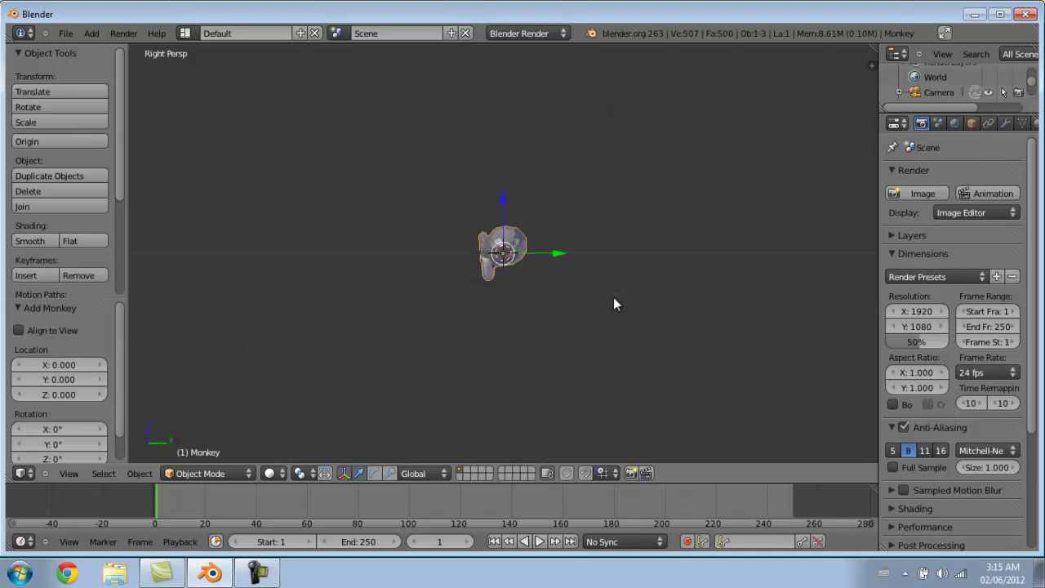
{"action": "scroll", "coordinate": [584, 287], "scroll_direction": "up", "scroll_amount": 2}
{"action": "middle_click_drag", "start_coordinate": [559, 281], "coordinate": [550, 252], "text": "shift"}
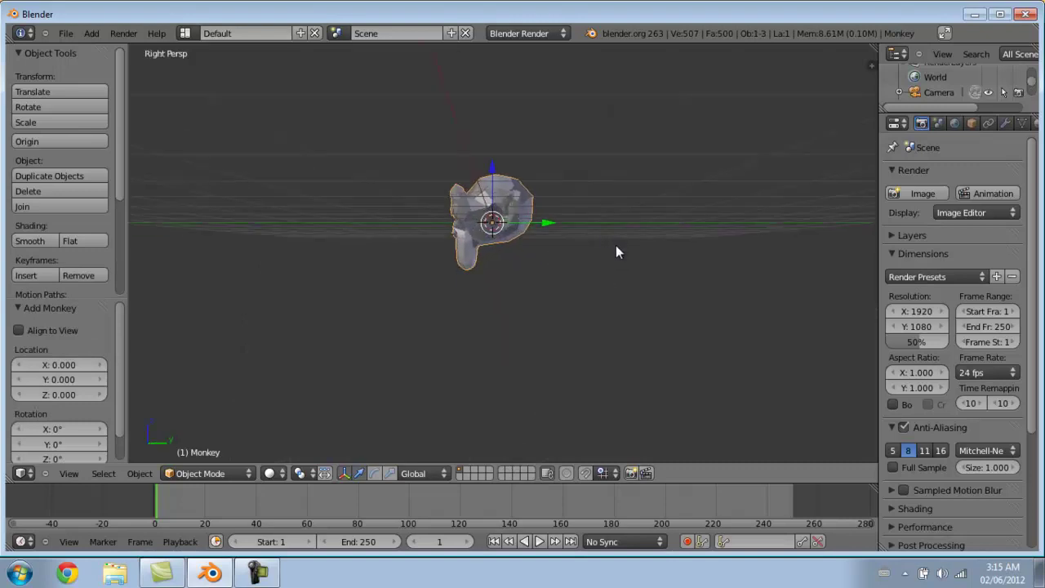
{"action": "key", "text": "KP_5"}
{"action": "middle_click_drag", "start_coordinate": [615, 245], "coordinate": [611, 268], "text": "shift"}
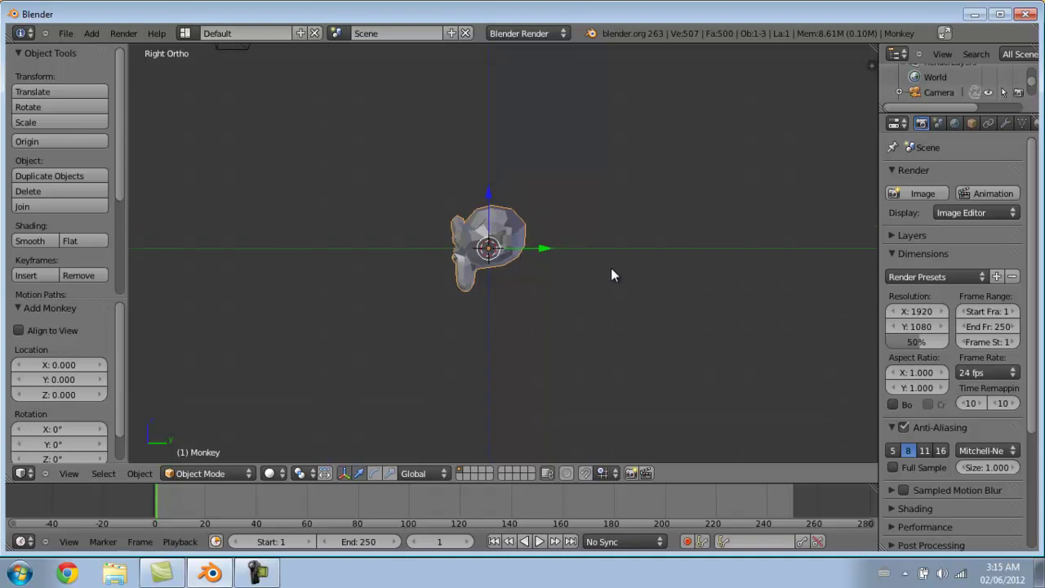
{"action": "key", "text": "r"}
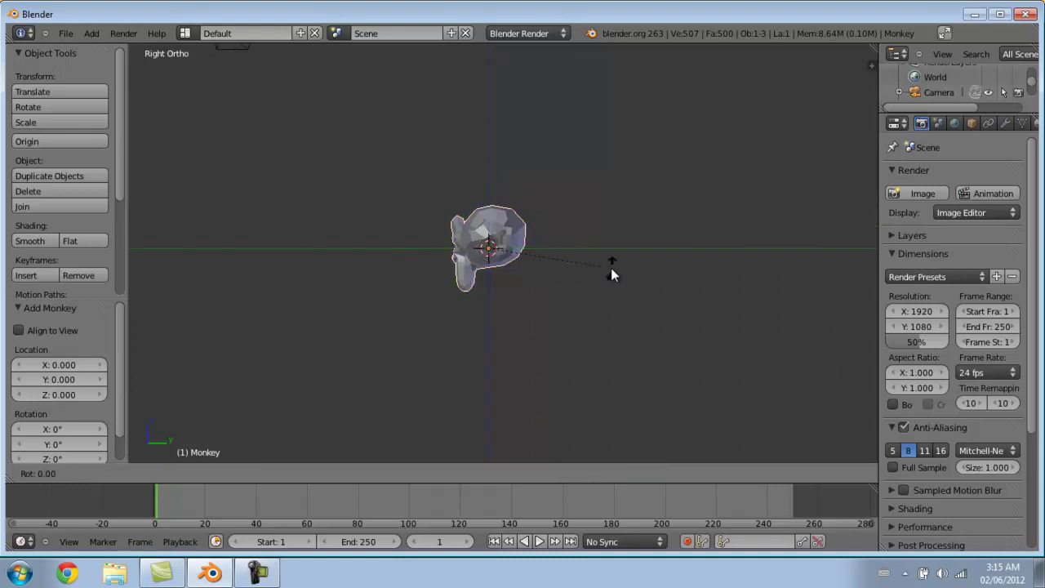
{"action": "key", "text": "x"}
{"action": "type", "text": "-45"}
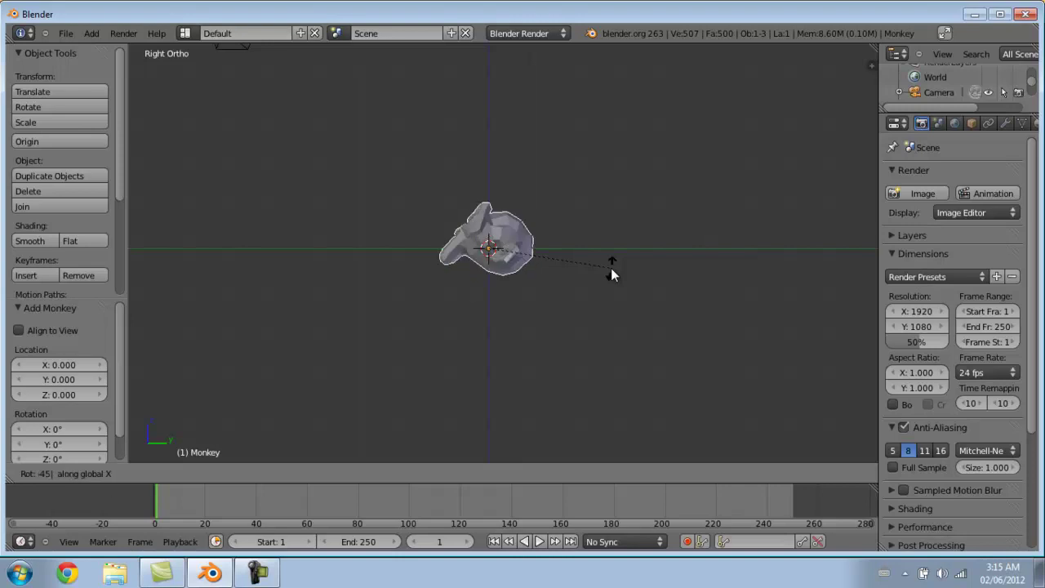
{"action": "key", "text": "Return"}
- Raise the monkey about 0.6 units along Z and tilt it about a further -11° in the right view
{"action": "scroll", "coordinate": [609, 266], "scroll_direction": "up", "scroll_amount": 2}
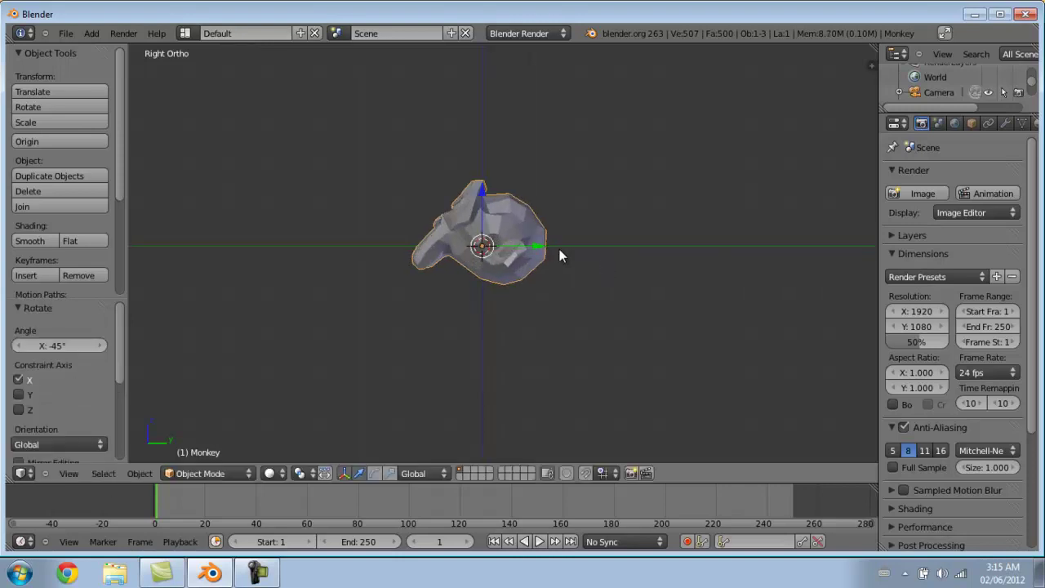
{"action": "key", "text": "g"}
{"action": "key", "text": "z"}
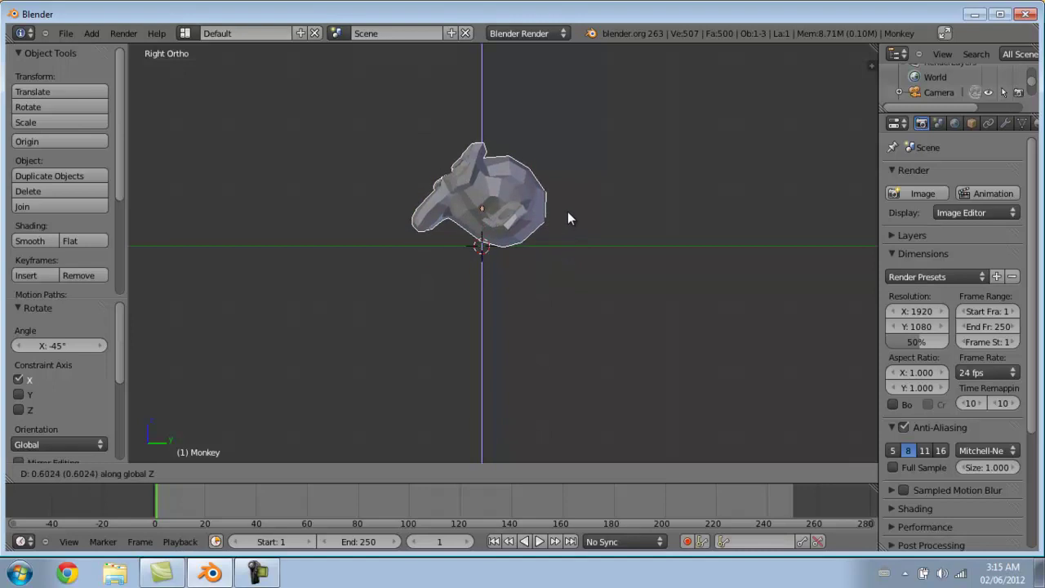
{"action": "left_click", "coordinate": [568, 211]}
{"action": "key", "text": "r"}
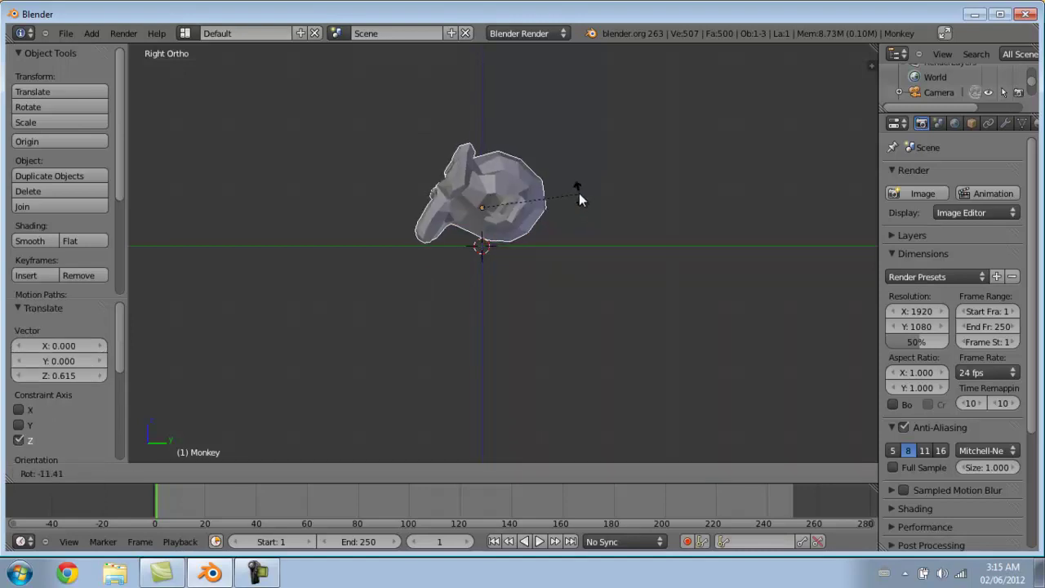
{"action": "left_click", "coordinate": [577, 195]}
- Lower the monkey about 0.06 units along Z so it rests on the ground line
{"action": "scroll", "coordinate": [556, 228], "scroll_direction": "up", "scroll_amount": 3}
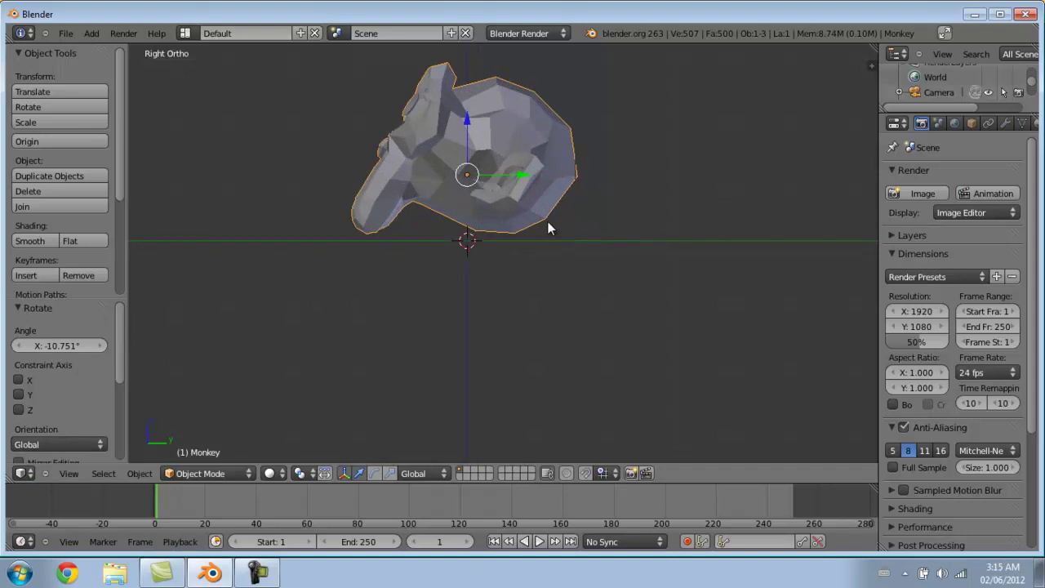
{"action": "key", "text": "h"}
{"action": "key", "text": "alt+h"}
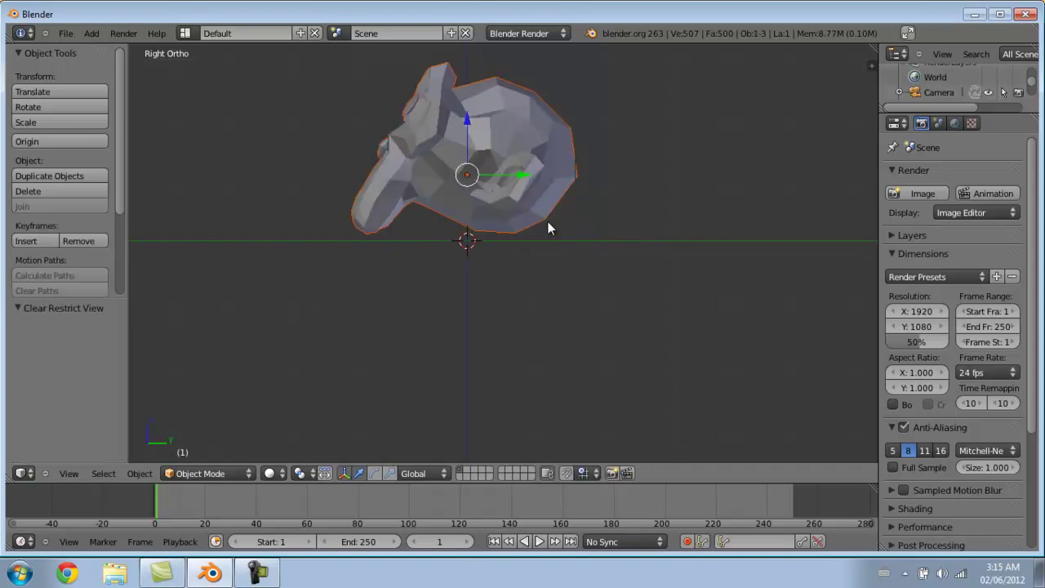
{"action": "key", "text": "g"}
{"action": "key", "text": "z"}
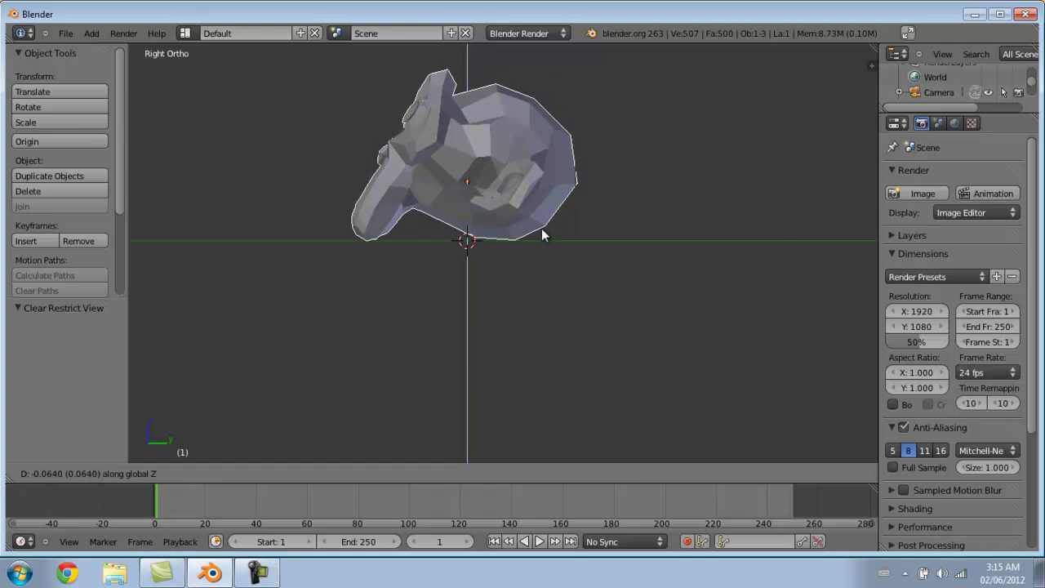
{"action": "left_click", "coordinate": [541, 227]}
- Add a plane under the monkey and scale it up by about 7.2, then by about 1.7, as a floor
{"action": "middle_click_drag", "start_coordinate": [541, 228], "coordinate": [573, 305]}
{"action": "key", "text": "shift+a"}
{"action": "mouse_move", "coordinate": [574, 300]}
{"action": "left_click", "coordinate": [619, 299]}
{"action": "key", "text": "s"}
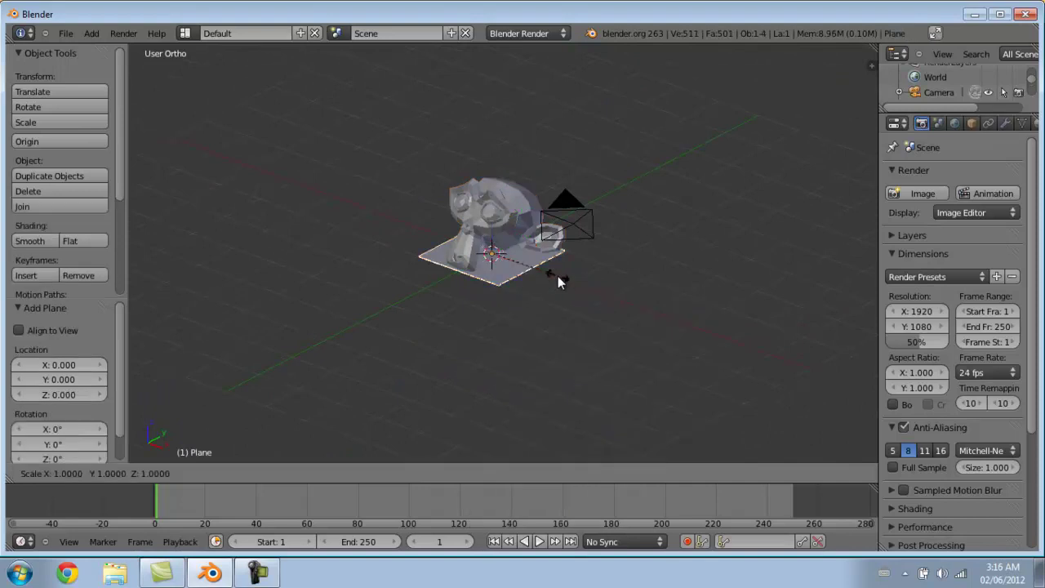
{"action": "left_click", "coordinate": [850, 425]}
{"action": "key", "text": "s"}
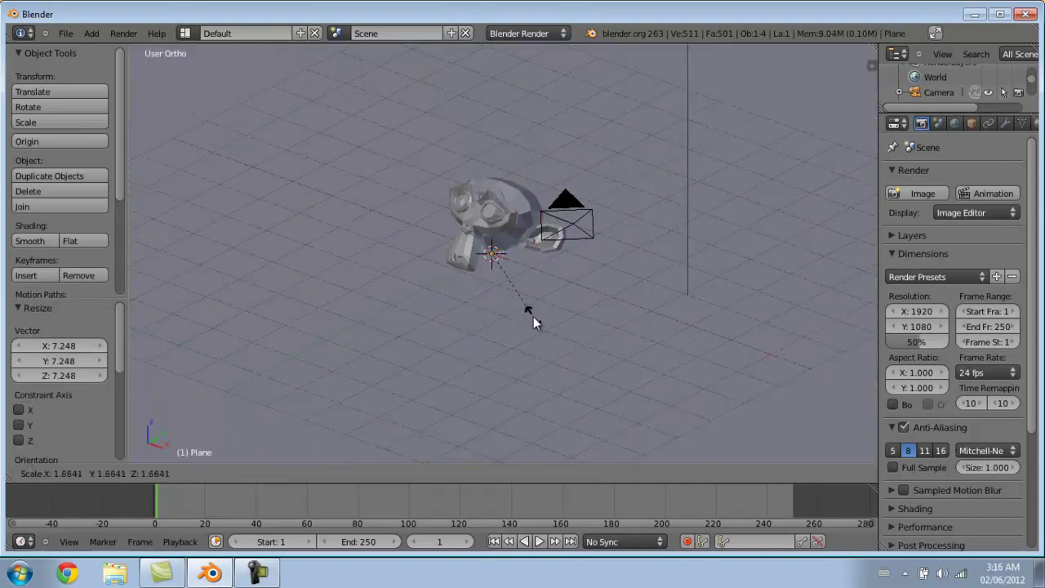
{"action": "left_click", "coordinate": [534, 322]}
- Align the camera to the front view and move it up about 1.15 units to frame the monkey
{"action": "key", "text": "KP_1"}
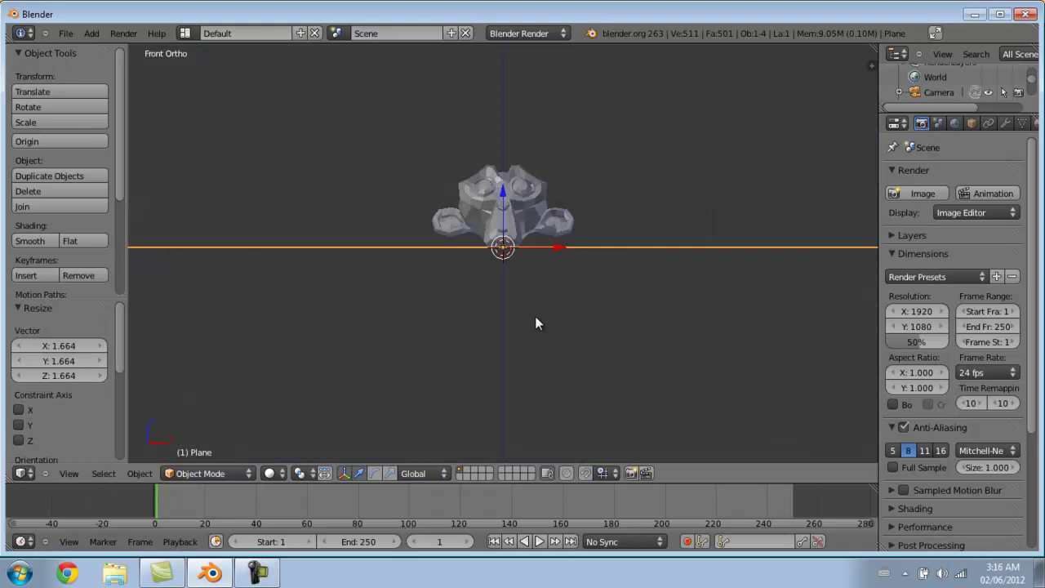
{"action": "key", "text": "ctrl+alt+KP_0"}
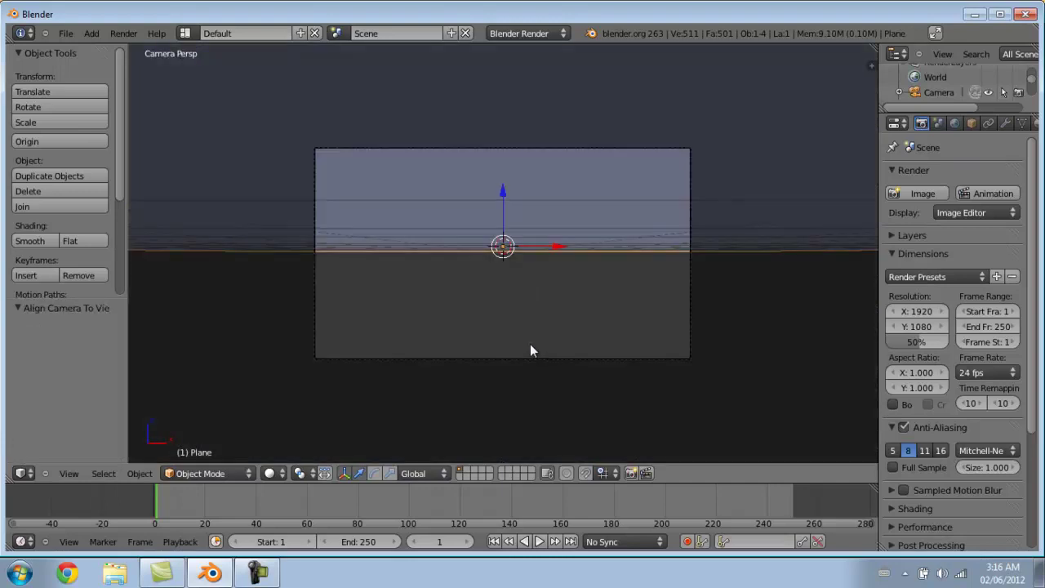
{"action": "right_click", "coordinate": [534, 359]}
{"action": "key", "text": "g"}
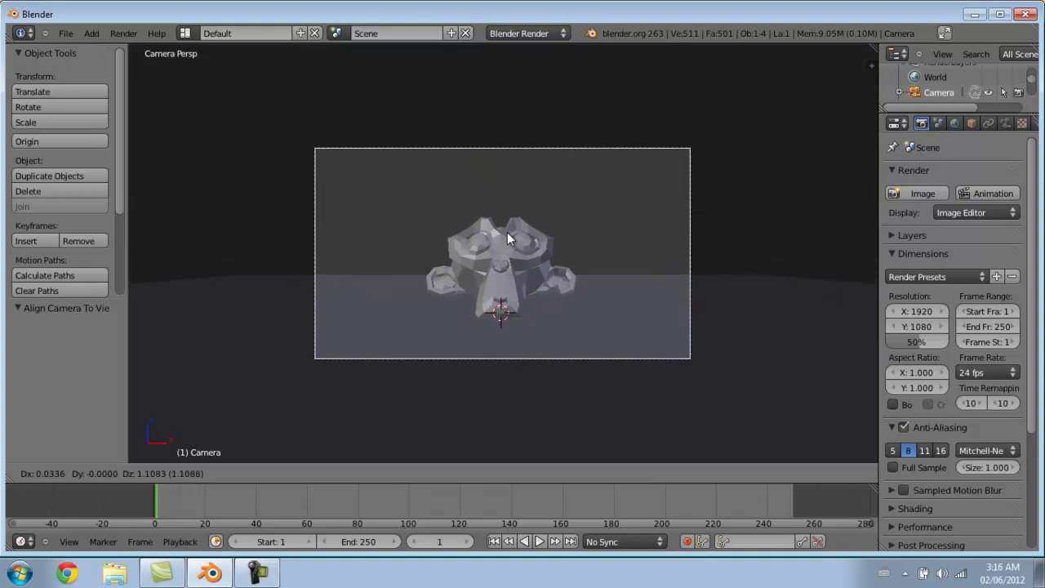
{"action": "left_click", "coordinate": [502, 230]}
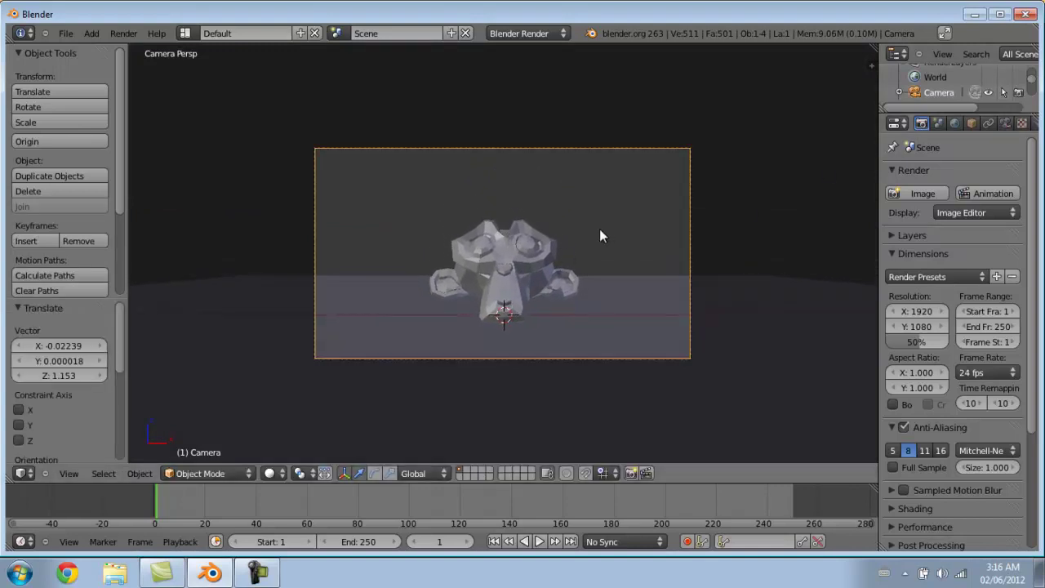
- Give the monkey a Subdivision Surface modifier with 2 view subdivisions and shade it smooth
{"action": "right_click", "coordinate": [540, 247]}
{"action": "left_click_drag", "start_coordinate": [880, 144], "coordinate": [835, 147]}
{"action": "left_click", "coordinate": [959, 122]}
{"action": "left_click", "coordinate": [929, 176]}
{"action": "left_click", "coordinate": [662, 406]}
{"action": "left_click", "coordinate": [918, 280]}
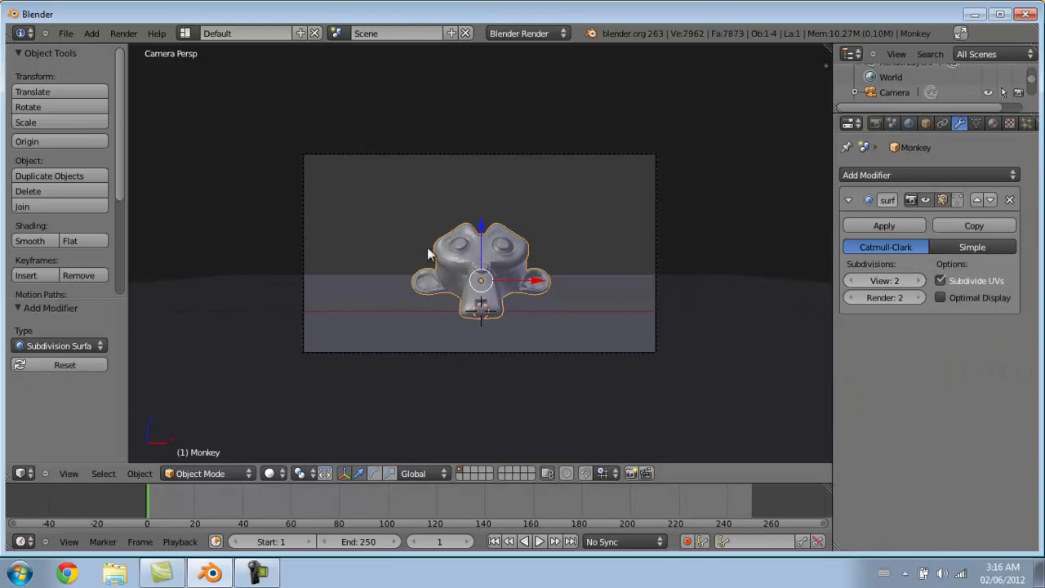
{"action": "scroll", "coordinate": [529, 319], "scroll_direction": "up", "scroll_amount": 3}
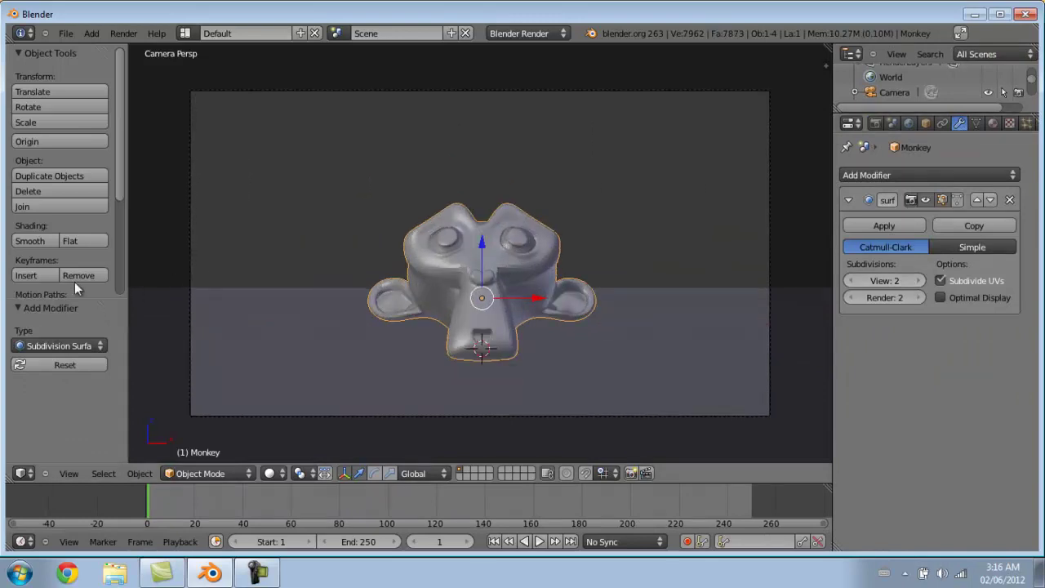
{"action": "left_click", "coordinate": [33, 241]}
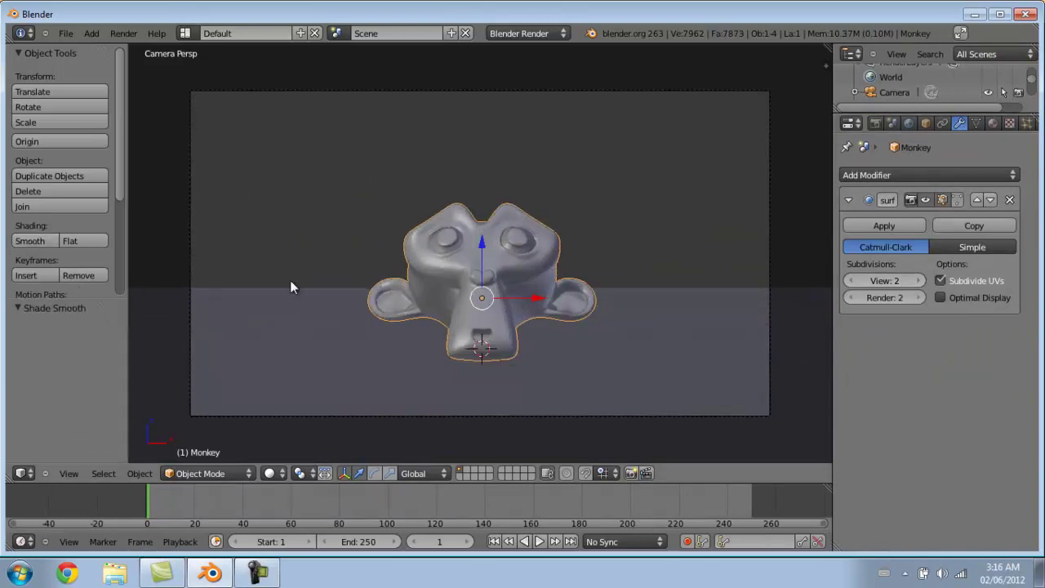
- Extrude the floor plane's back edge about 8.6 units up along Z to form a wall behind the monkey
{"action": "middle_click_drag", "start_coordinate": [502, 315], "coordinate": [608, 313]}
{"action": "scroll", "coordinate": [676, 300], "scroll_direction": "up", "scroll_amount": 2}
{"action": "right_click", "coordinate": [703, 281]}
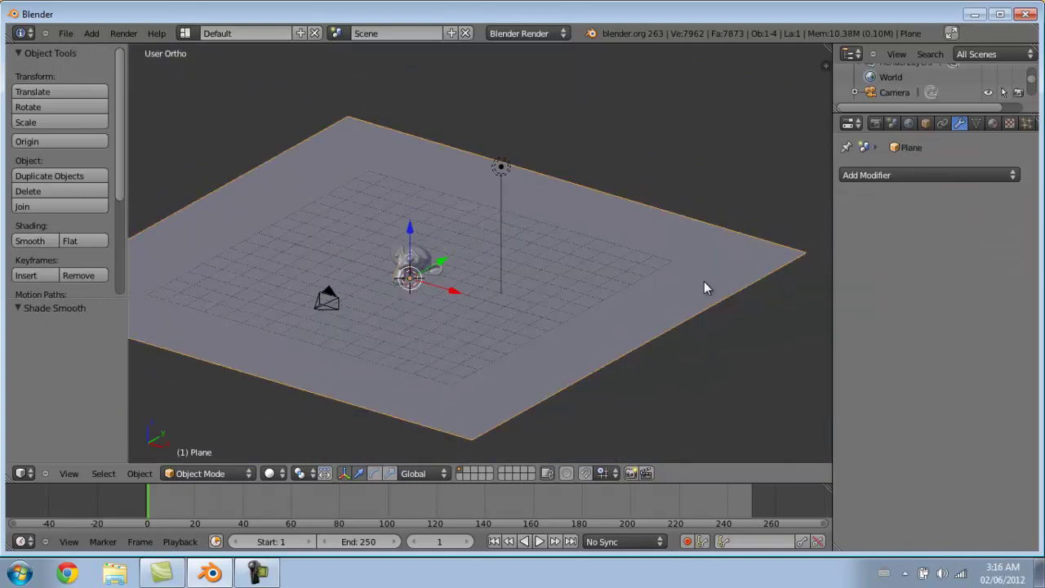
{"action": "key", "text": "Tab"}
{"action": "right_click", "coordinate": [792, 252]}
{"action": "right_click", "coordinate": [356, 114], "text": "shift"}
{"action": "middle_click_drag", "start_coordinate": [549, 264], "coordinate": [389, 282], "text": "shift"}
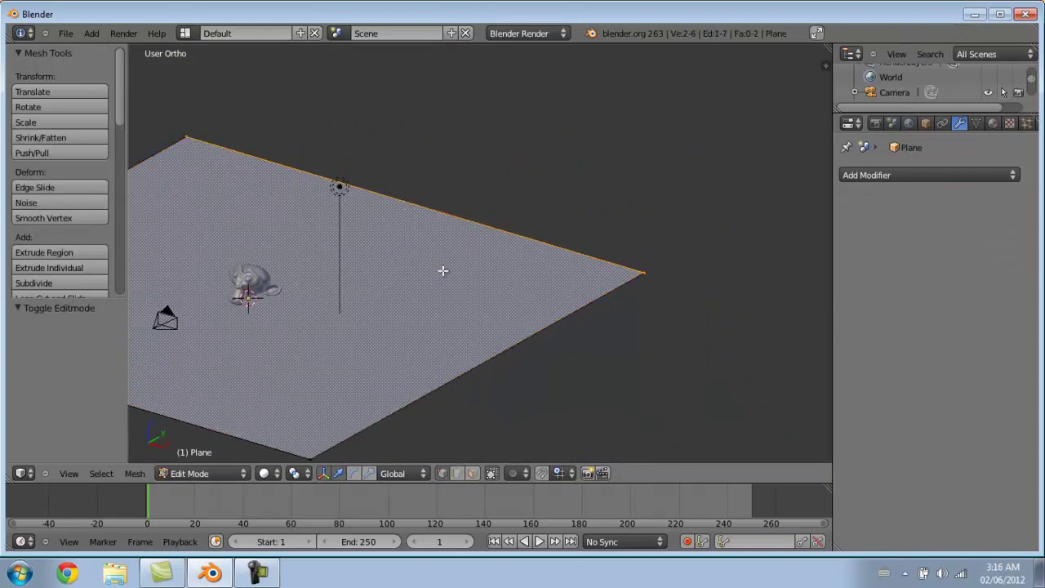
{"action": "key", "text": "e"}
{"action": "key", "text": "z"}
{"action": "left_click", "coordinate": [436, 103]}
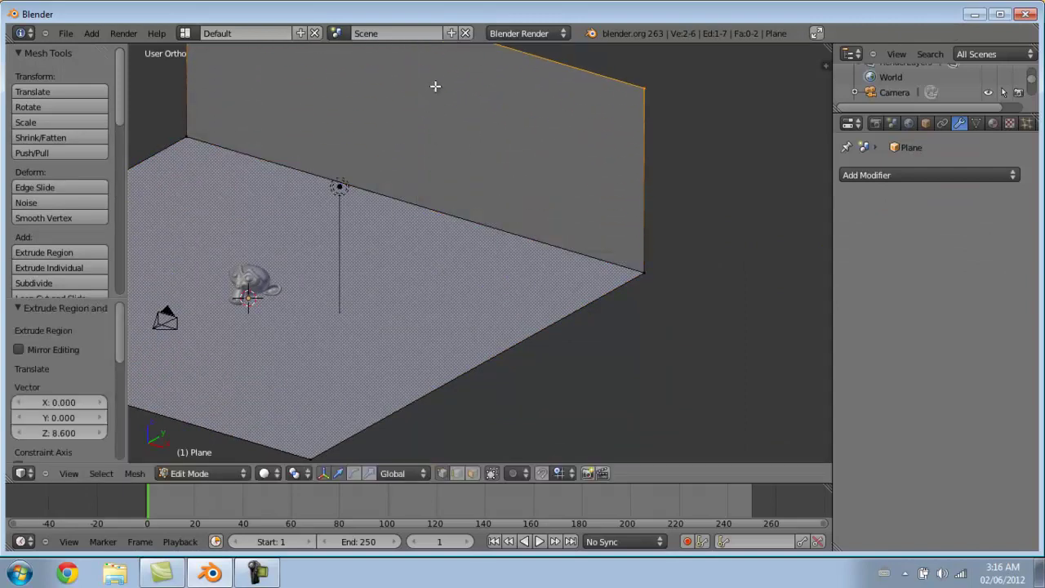
{"action": "middle_click_drag", "start_coordinate": [415, 189], "coordinate": [578, 221], "text": "shift"}
{"action": "key", "text": "KP_0"}
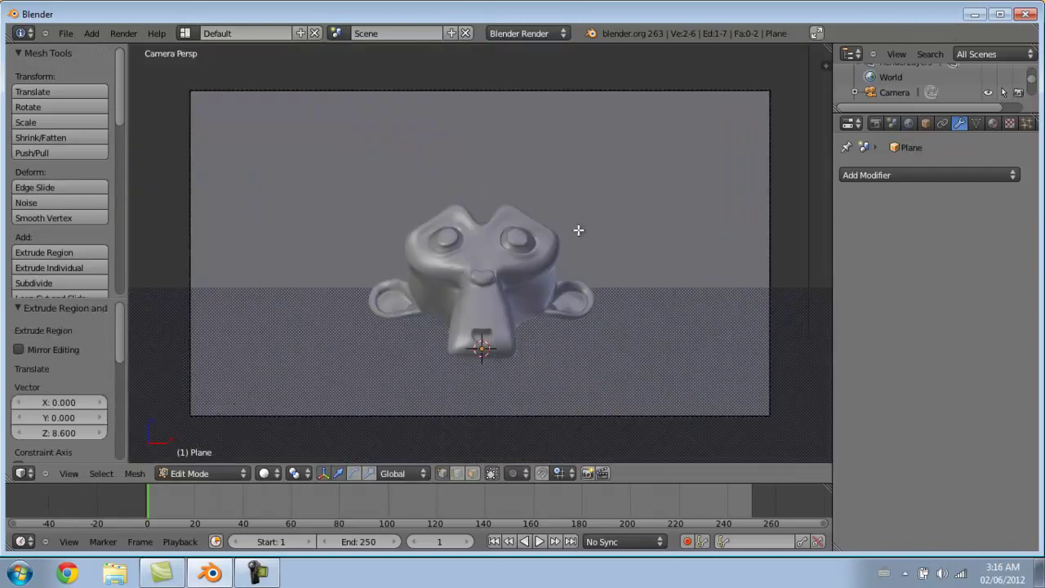
{"action": "scroll", "coordinate": [578, 228], "scroll_direction": "down", "scroll_amount": 8}
{"action": "scroll", "coordinate": [578, 231], "scroll_direction": "up", "scroll_amount": 5}
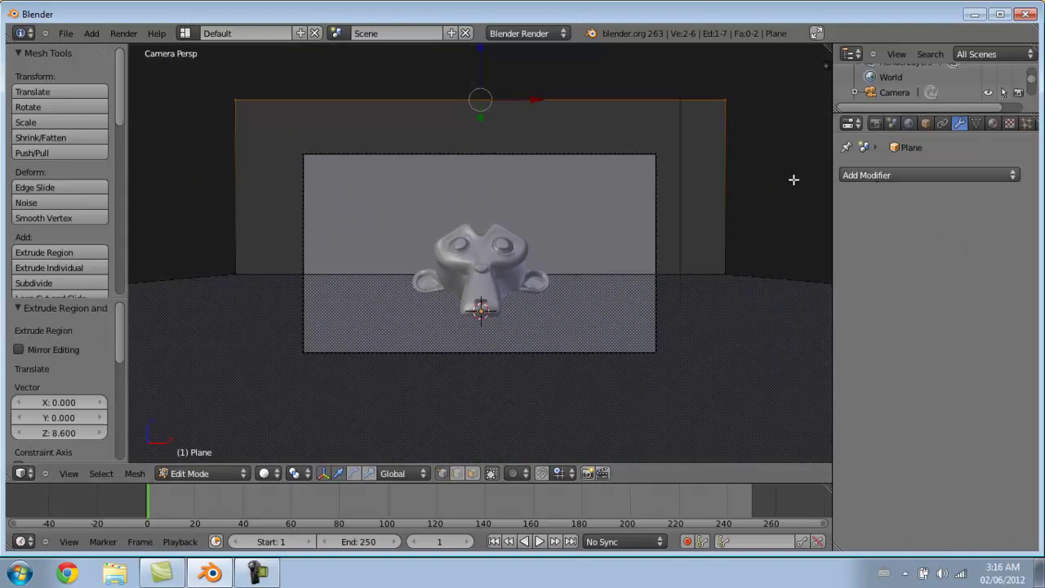
{"action": "key", "text": "Tab"}
- Give the backdrop plane a Subdivision Surface modifier with 3 view and 3 render subdivisions, and shade it smooth
{"action": "left_click", "coordinate": [905, 174]}
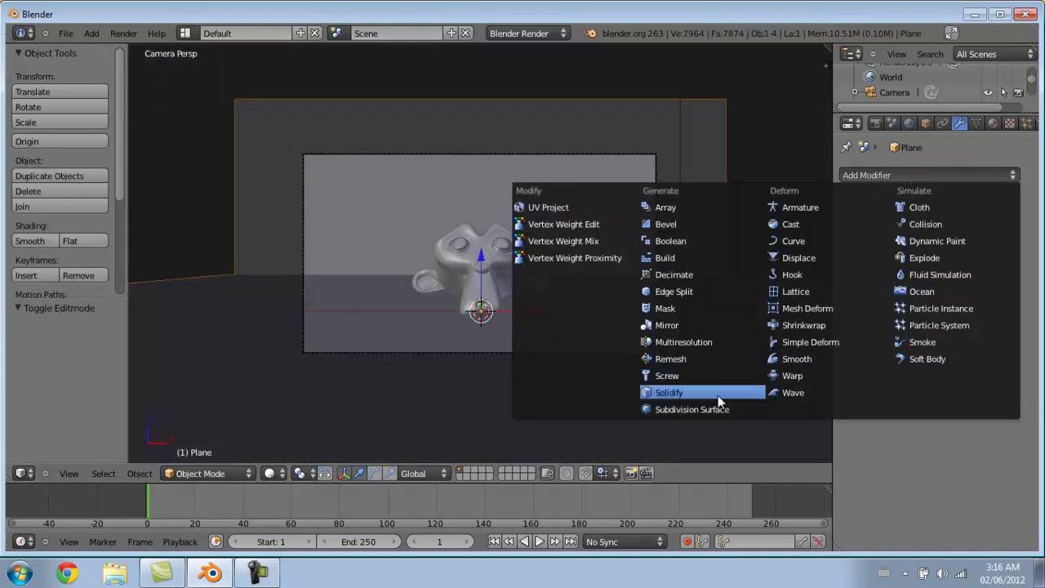
{"action": "left_click", "coordinate": [657, 408]}
{"action": "left_click", "coordinate": [919, 280]}
{"action": "left_click", "coordinate": [919, 280]}
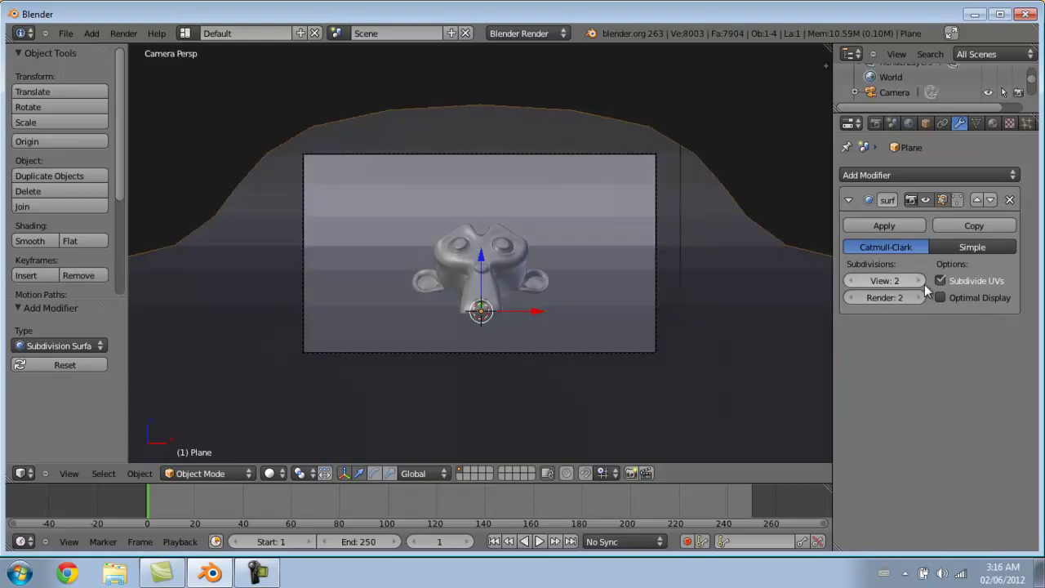
{"action": "left_click", "coordinate": [25, 241]}
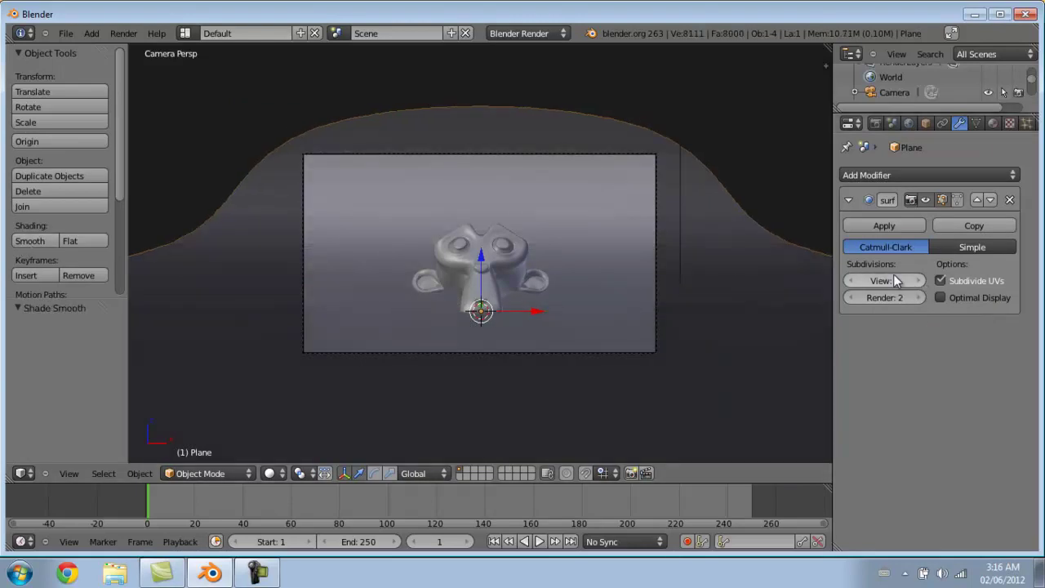
{"action": "left_click", "coordinate": [918, 297]}
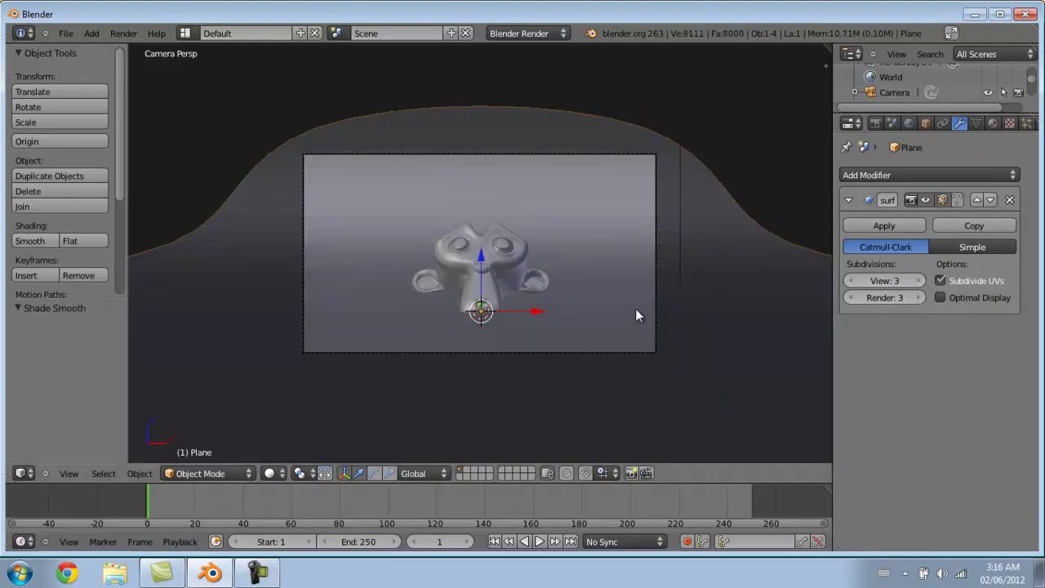
- Cut an edge loop across the backdrop's floor and slide it back behind the monkey to tighten the curve
{"action": "mouse_move", "coordinate": [613, 315]}
{"action": "middle_mouse_down"}
{"action": "mouse_move", "coordinate": [774, 299]}
{"action": "mouse_move", "coordinate": [626, 300]}
{"action": "middle_mouse_up"}
{"action": "key", "text": "Tab"}
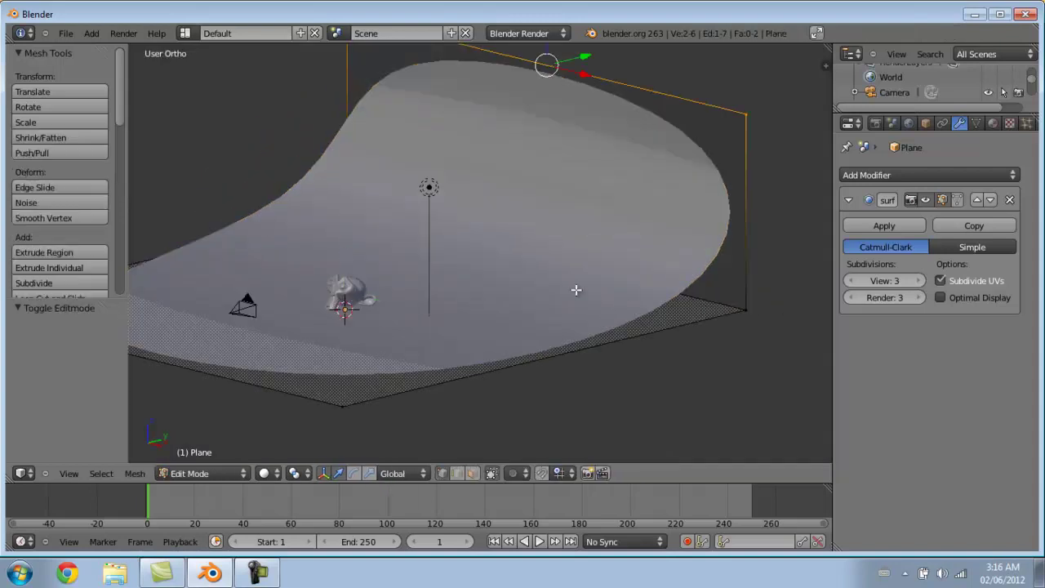
{"action": "key", "text": "KP_3"}
{"action": "scroll", "coordinate": [335, 276], "scroll_direction": "up", "scroll_amount": 2}
{"action": "middle_click_drag", "start_coordinate": [336, 277], "coordinate": [563, 224], "text": "shift"}
{"action": "scroll", "coordinate": [563, 225], "scroll_direction": "up", "scroll_amount": 4}
{"action": "middle_click_drag", "start_coordinate": [321, 227], "coordinate": [534, 217], "text": "shift"}
{"action": "scroll", "coordinate": [508, 232], "scroll_direction": "down", "scroll_amount": 6}
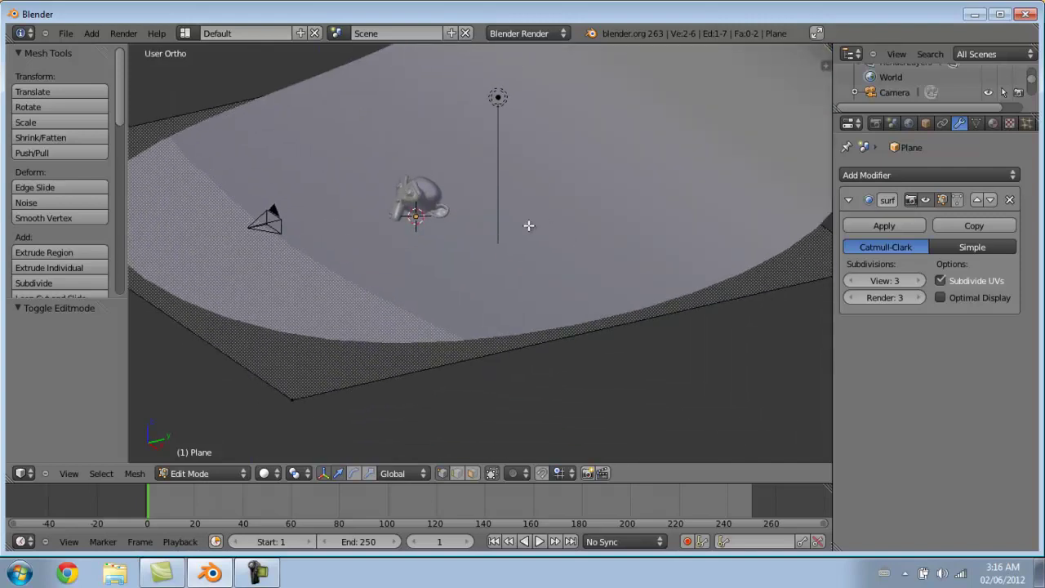
{"action": "key", "text": "ctrl+r"}
{"action": "left_click", "coordinate": [552, 328]}
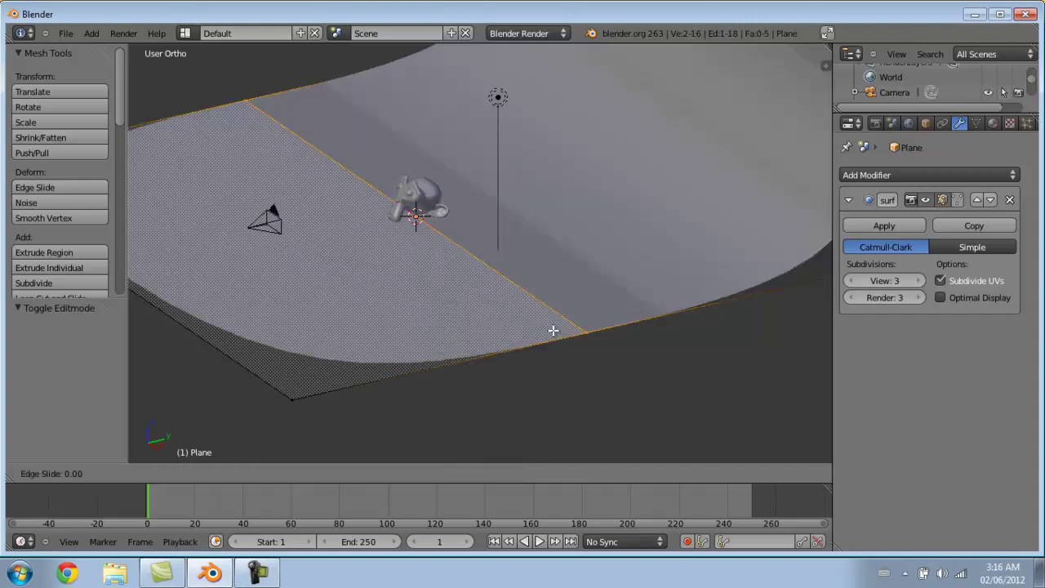
{"action": "left_click", "coordinate": [639, 311]}
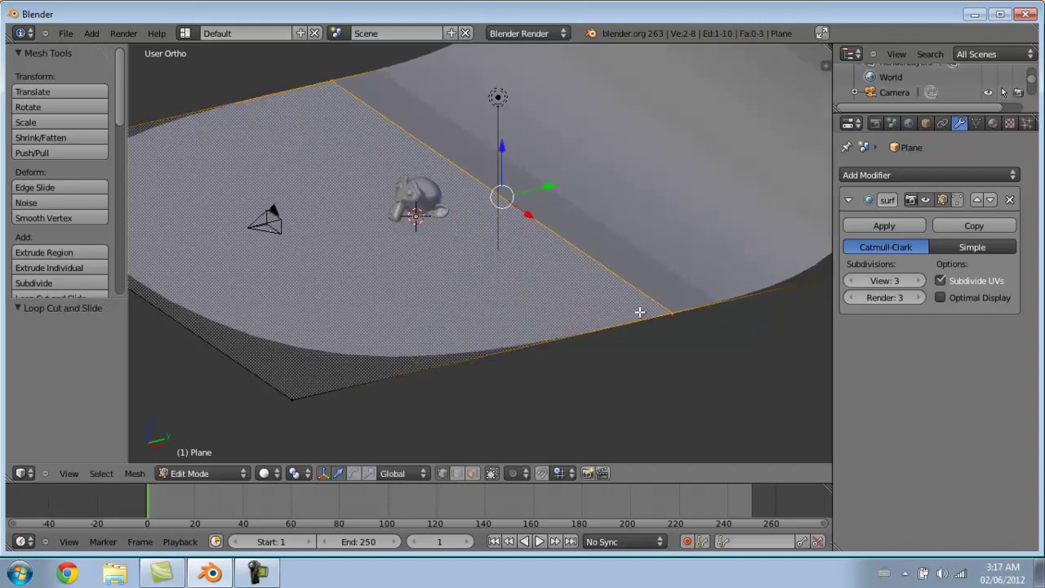
{"action": "key", "text": "KP_0"}
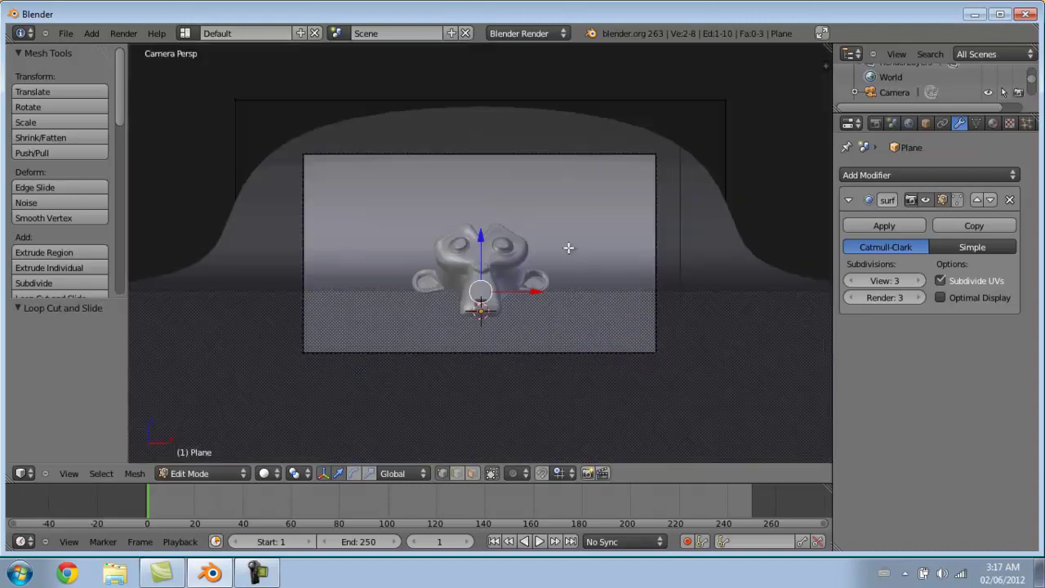
{"action": "key", "text": "Tab"}
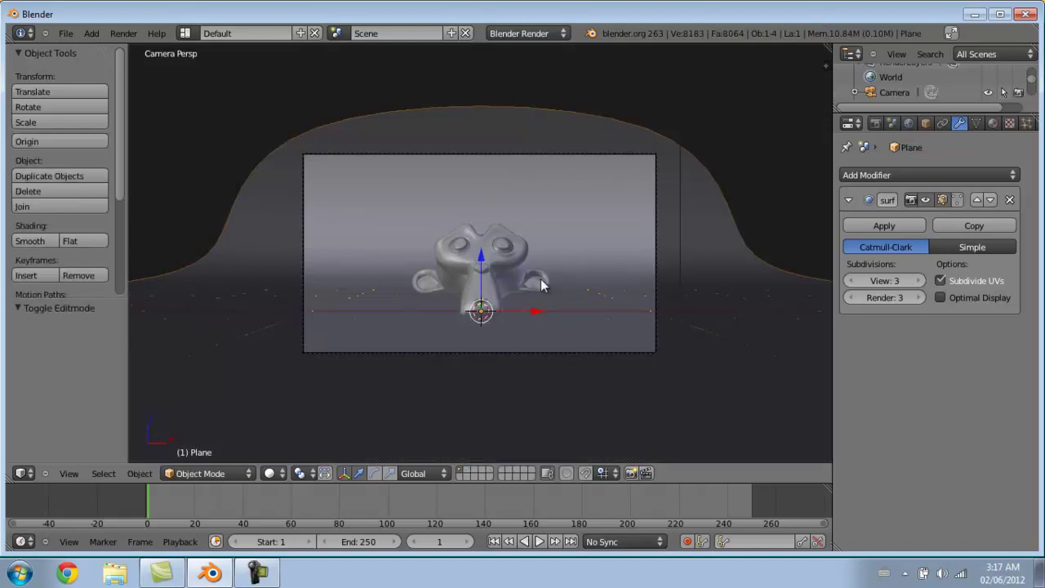
- Move the camera back about 1.54 units along Y, away from the monkey
{"action": "right_click", "coordinate": [551, 350]}
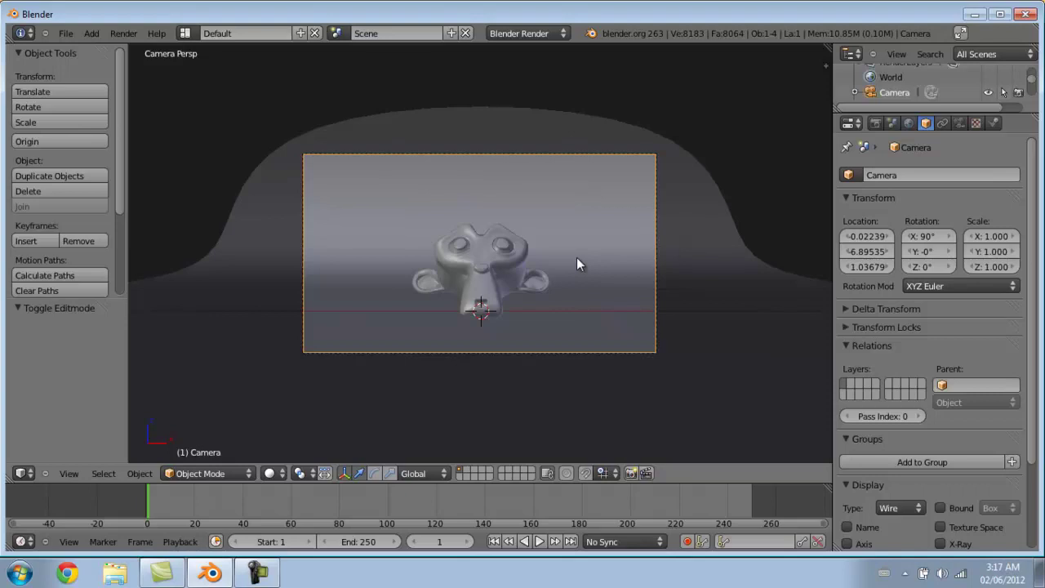
{"action": "key", "text": "g"}
{"action": "key", "text": "y"}
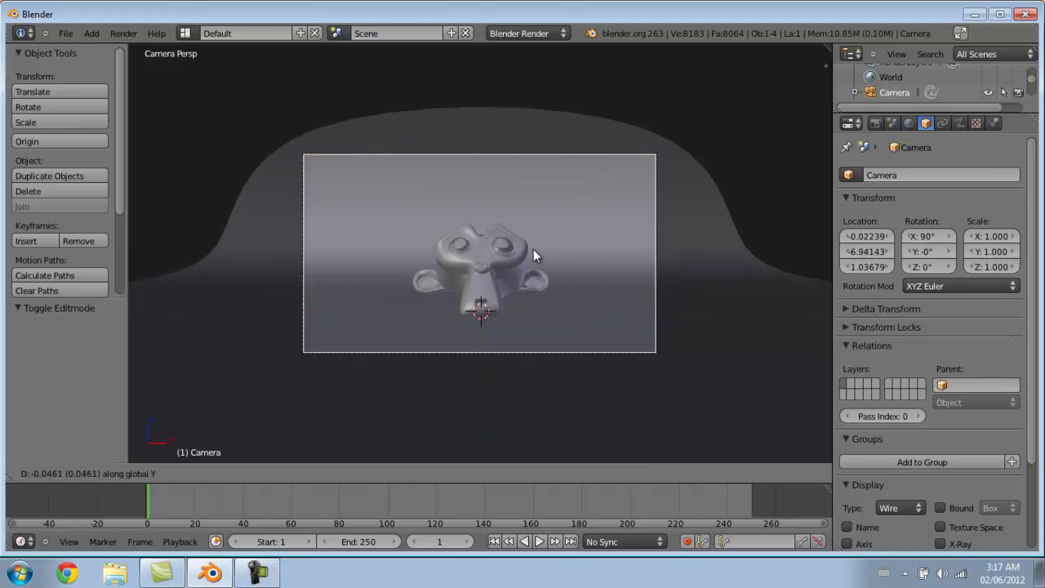
{"action": "left_click", "coordinate": [528, 230]}
- Widen the backdrop plane along X by a factor of about 1.29
{"action": "right_click", "coordinate": [705, 262]}
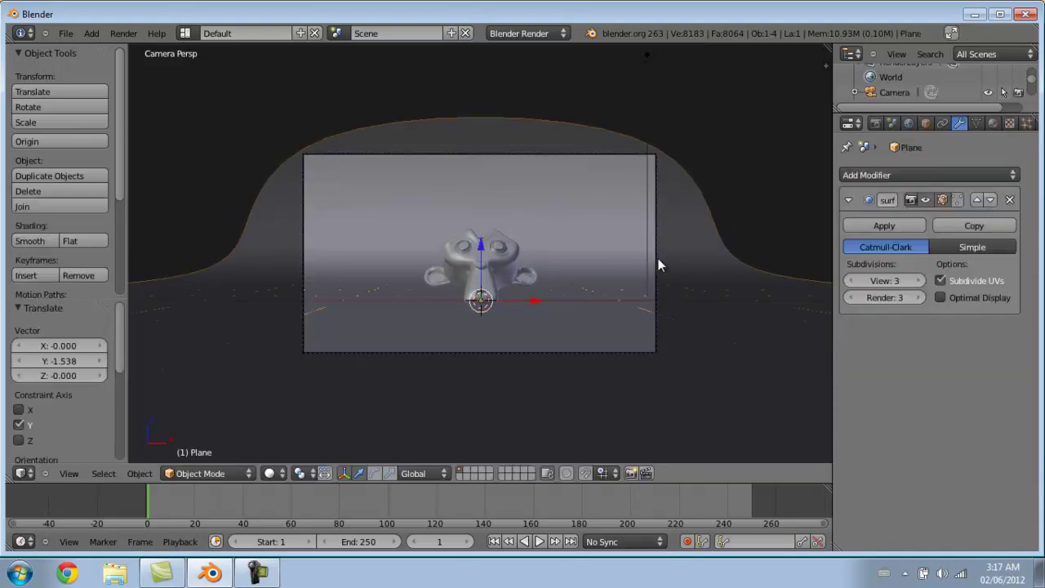
{"action": "key", "text": "s"}
{"action": "left_click", "coordinate": [698, 253]}
- Add a UV sphere and place it beside the monkey, about -2.33 units along X and 0.91 units up along Z
{"action": "key", "text": "shift+a"}
{"action": "mouse_move", "coordinate": [488, 260]}
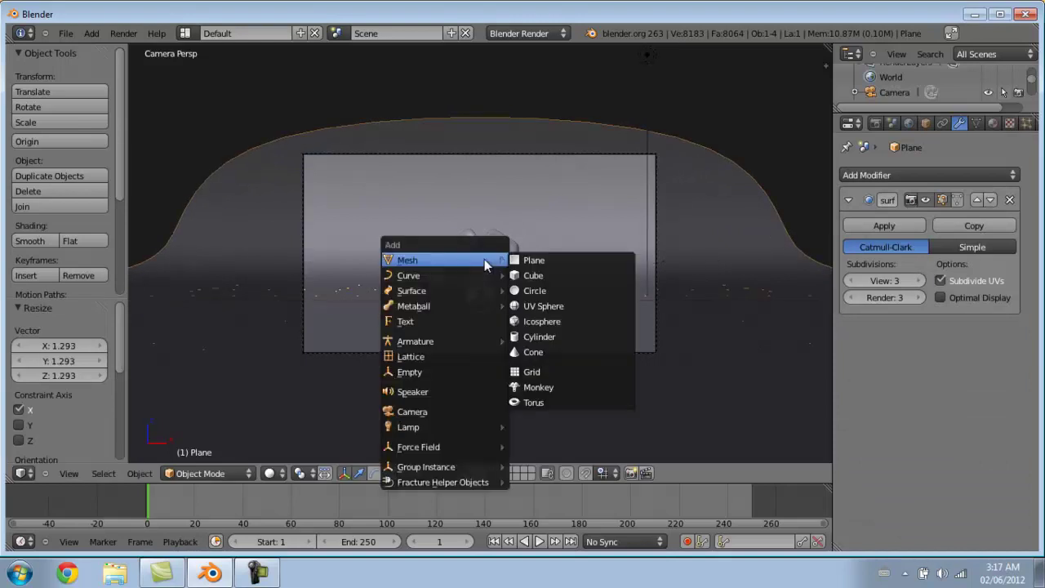
{"action": "left_click", "coordinate": [552, 307]}
{"action": "key", "text": "g"}
{"action": "key", "text": "x"}
{"action": "left_click", "coordinate": [431, 322]}
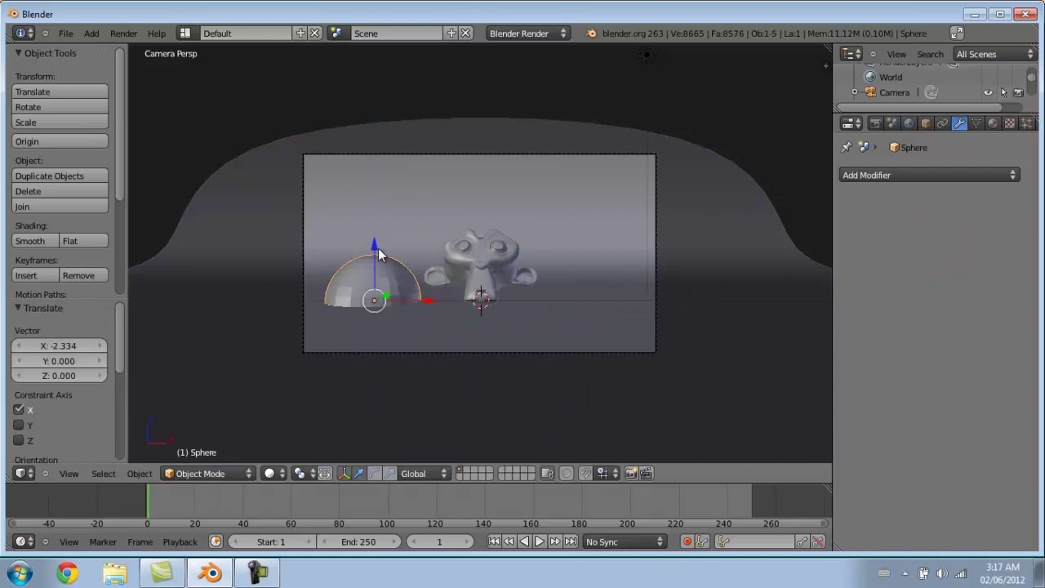
{"action": "key", "text": "g"}
{"action": "key", "text": "z"}
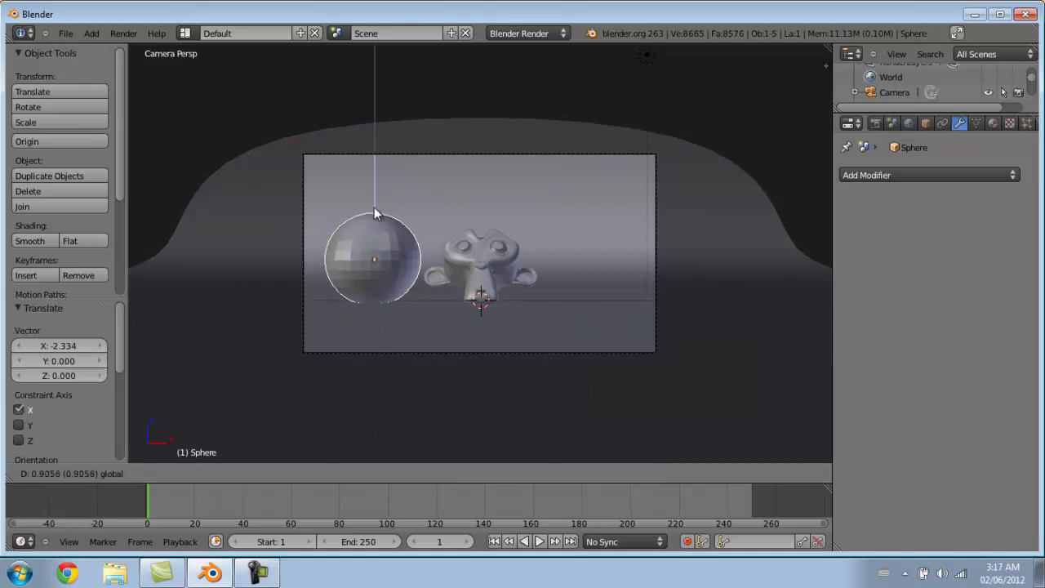
{"action": "left_click", "coordinate": [374, 207]}
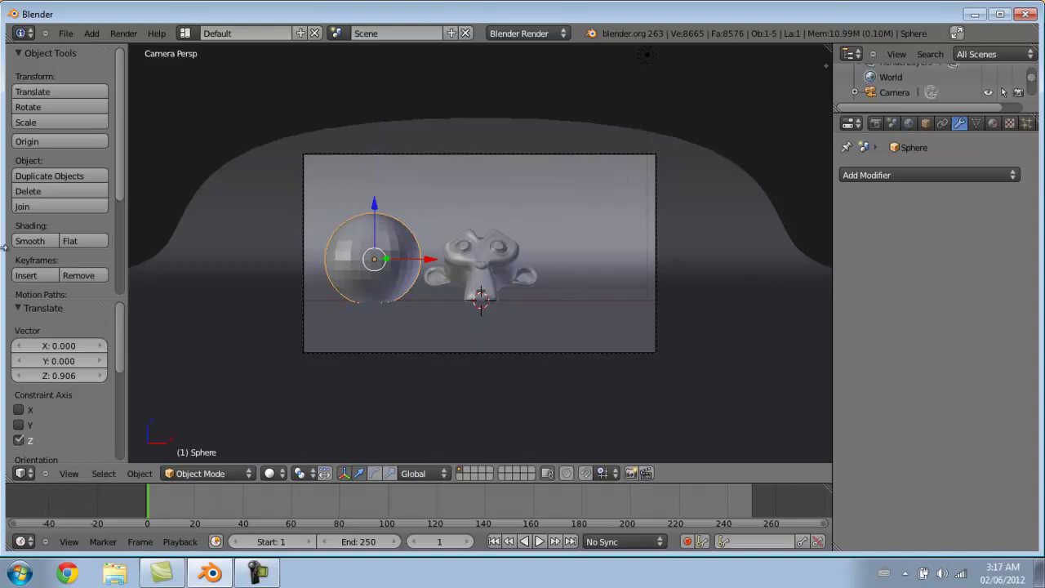
- Shade the sphere smooth and give it a Subdivision Surface modifier with 2 view subdivisions
{"action": "left_click", "coordinate": [30, 241]}
{"action": "left_click", "coordinate": [865, 175]}
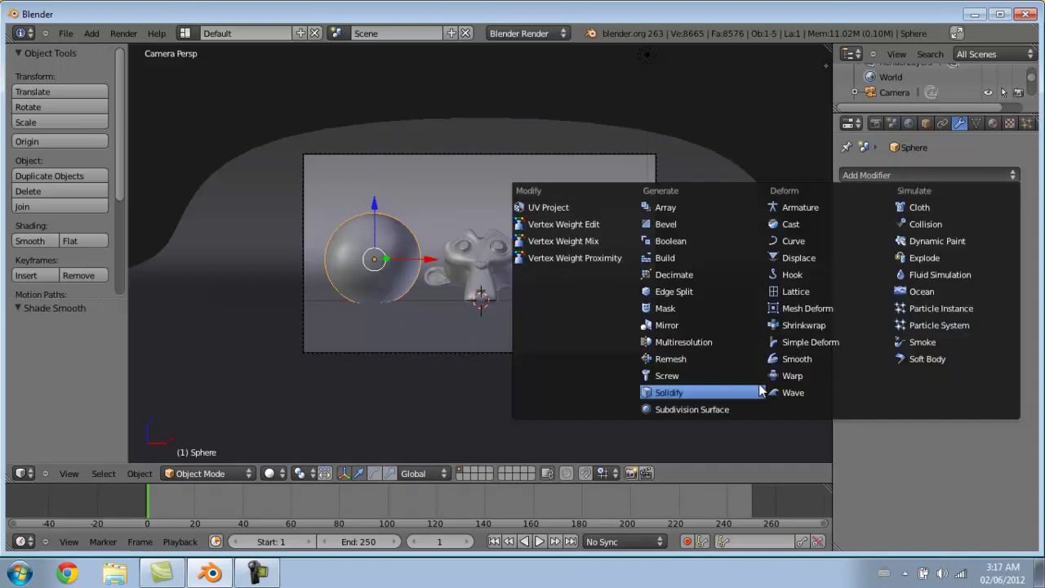
{"action": "left_click", "coordinate": [734, 406]}
{"action": "left_click", "coordinate": [919, 280]}
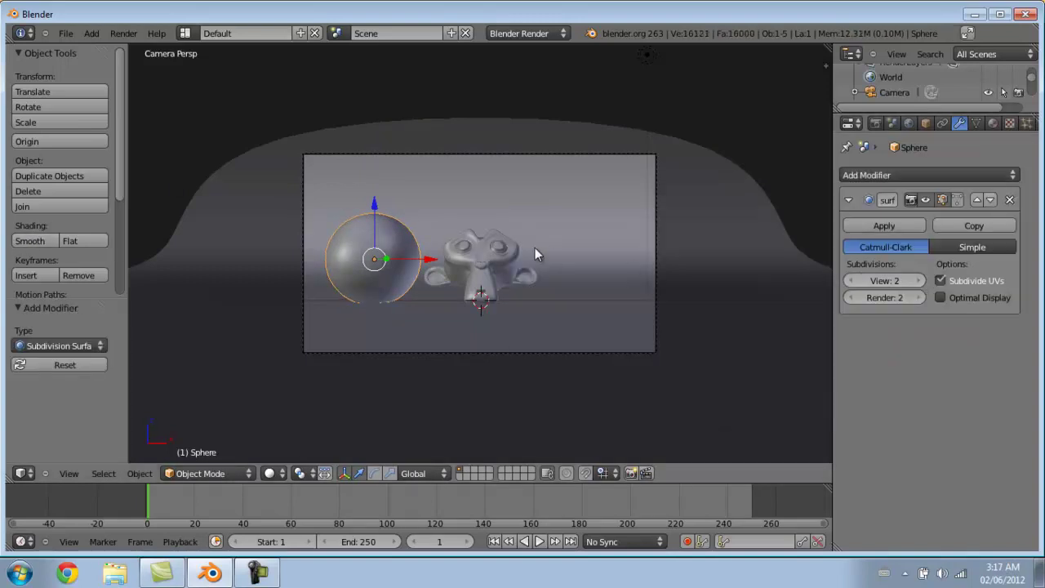
- Add a torus and move it about 2.3 units along X, to the monkey's other side from the sphere
{"action": "key", "text": "shift+a"}
{"action": "mouse_move", "coordinate": [538, 246]}
{"action": "left_click", "coordinate": [613, 391]}
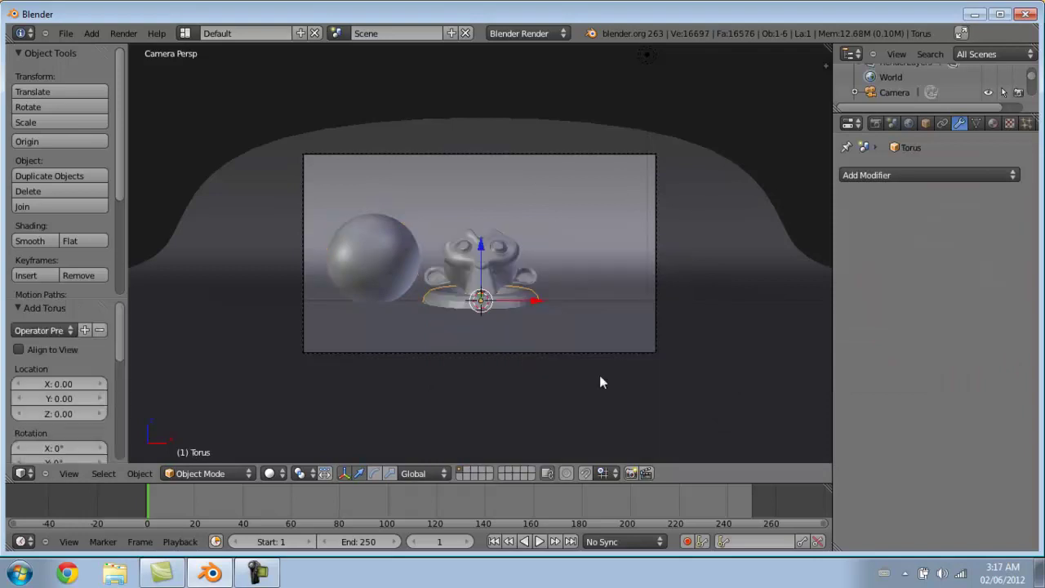
{"action": "left_click_drag", "start_coordinate": [535, 299], "coordinate": [641, 315]}
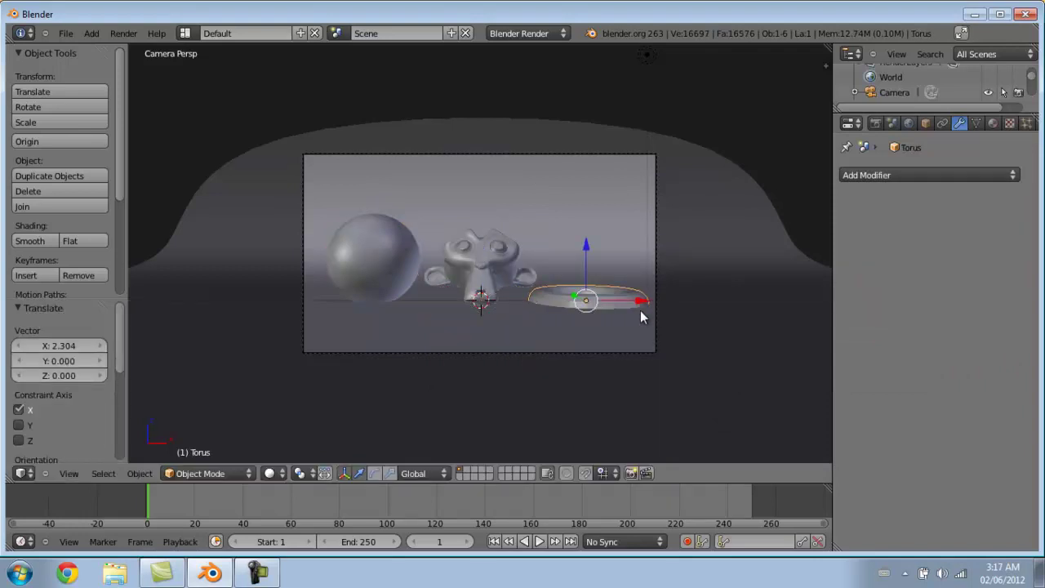
- Stand the torus upright by rotating it 90° about Y, and raise it about 1.21 units along Z onto the floor
{"action": "key", "text": "r"}
{"action": "type", "text": "y90"}
{"action": "key", "text": "Return"}
{"action": "key", "text": "g"}
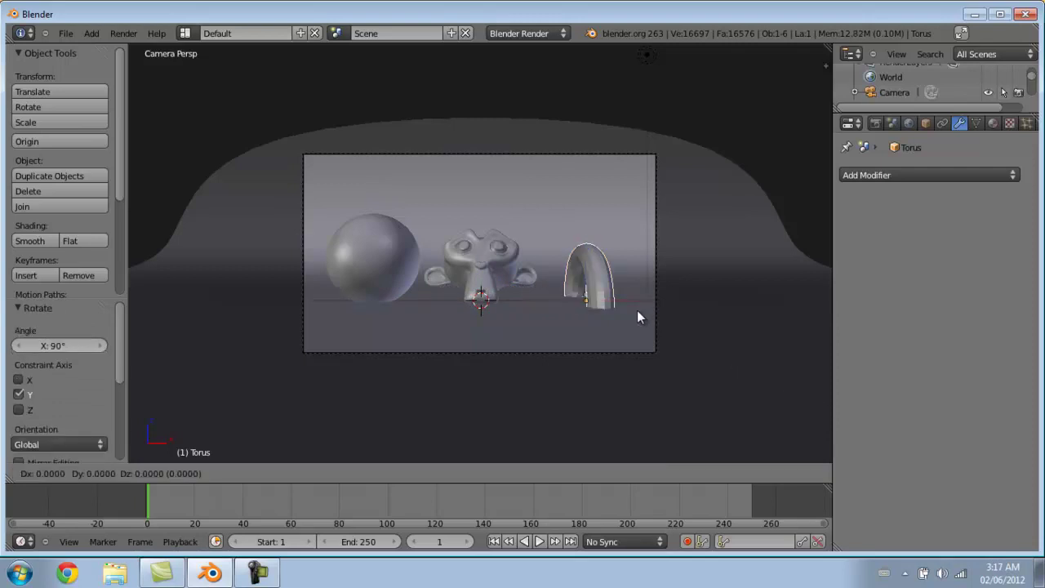
{"action": "key", "text": "z"}
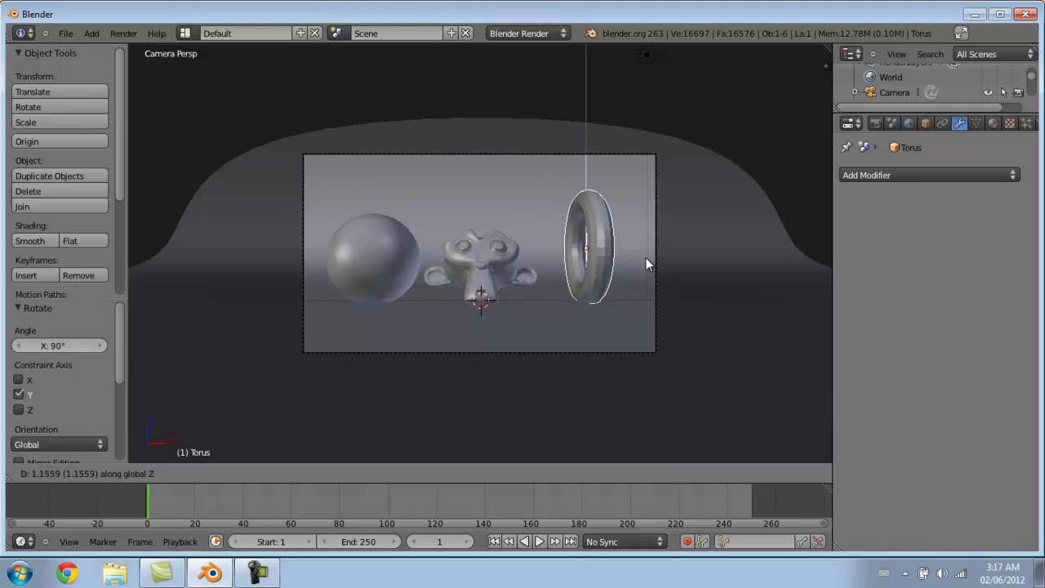
{"action": "left_click", "coordinate": [648, 259]}
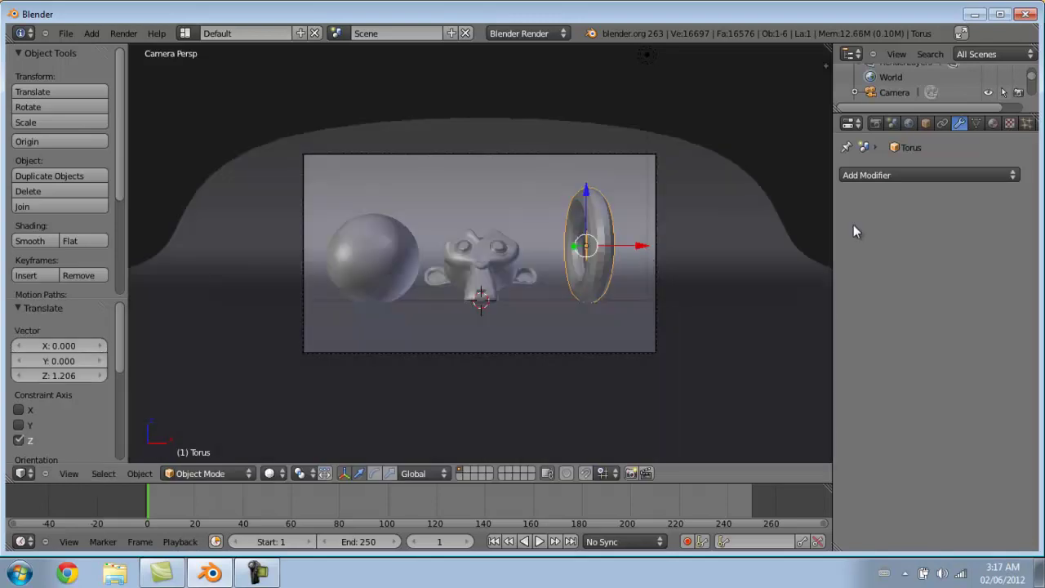
- Give the torus a Subdivision Surface modifier with 2 view subdivisions and shade it smooth
{"action": "left_click", "coordinate": [870, 175]}
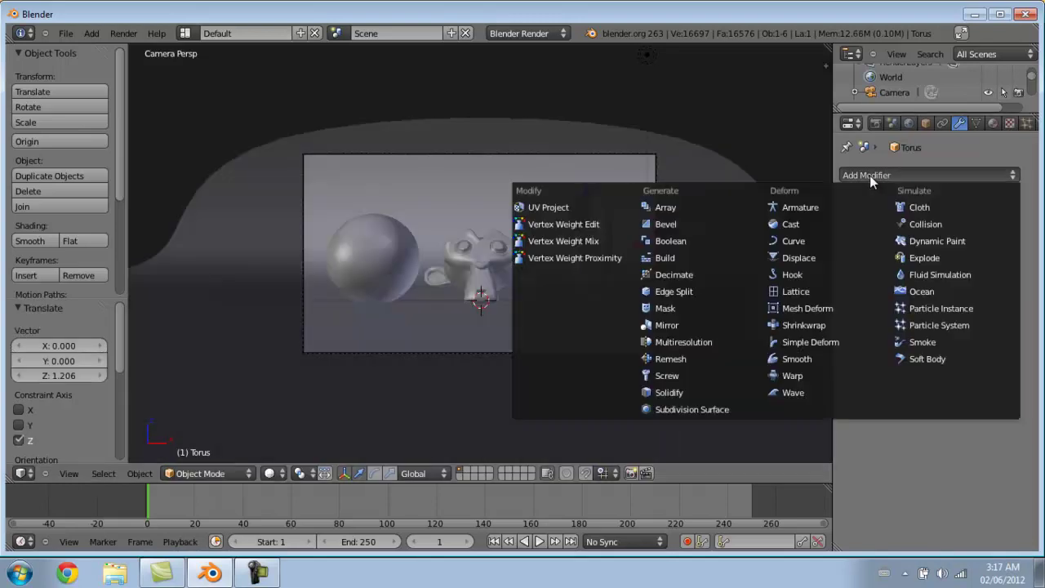
{"action": "left_click", "coordinate": [709, 409]}
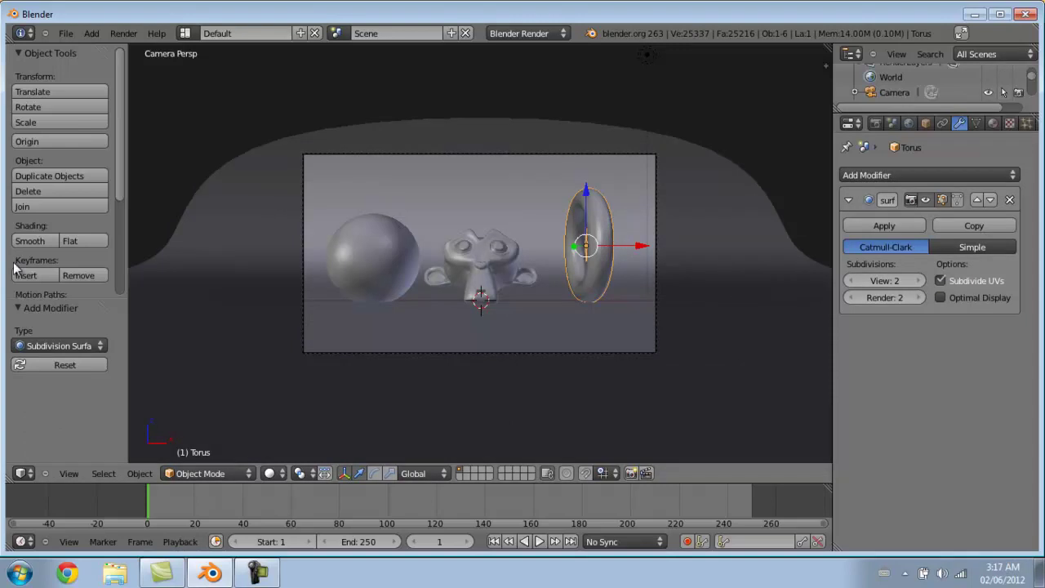
{"action": "left_click", "coordinate": [31, 241]}
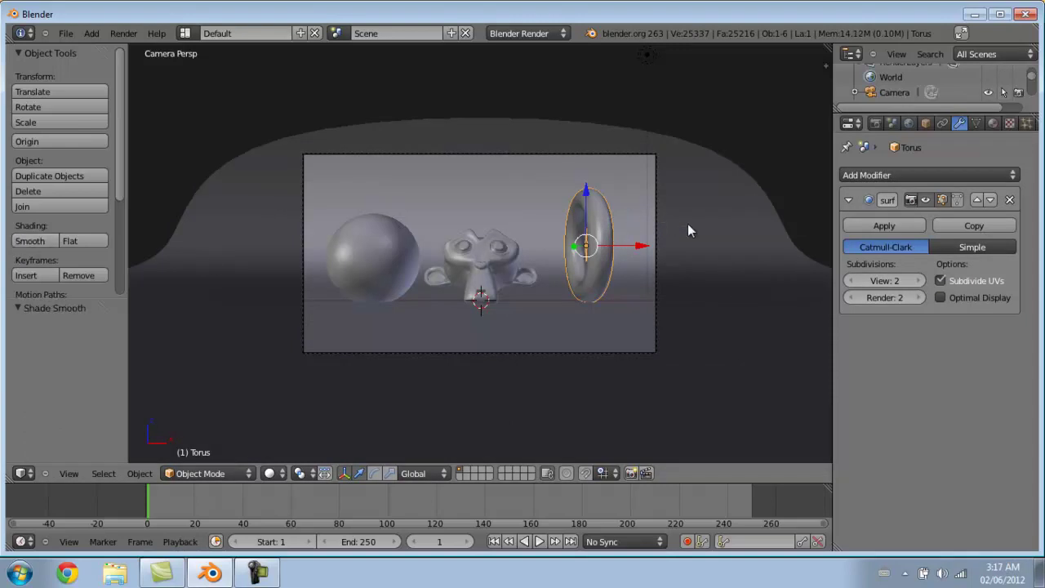
- Duplicate the torus in place, rotated 90° about Y and scaled to about 0.84, and join it with the original torus
{"action": "key", "text": "shift+d"}
{"action": "right_click", "coordinate": [688, 224]}
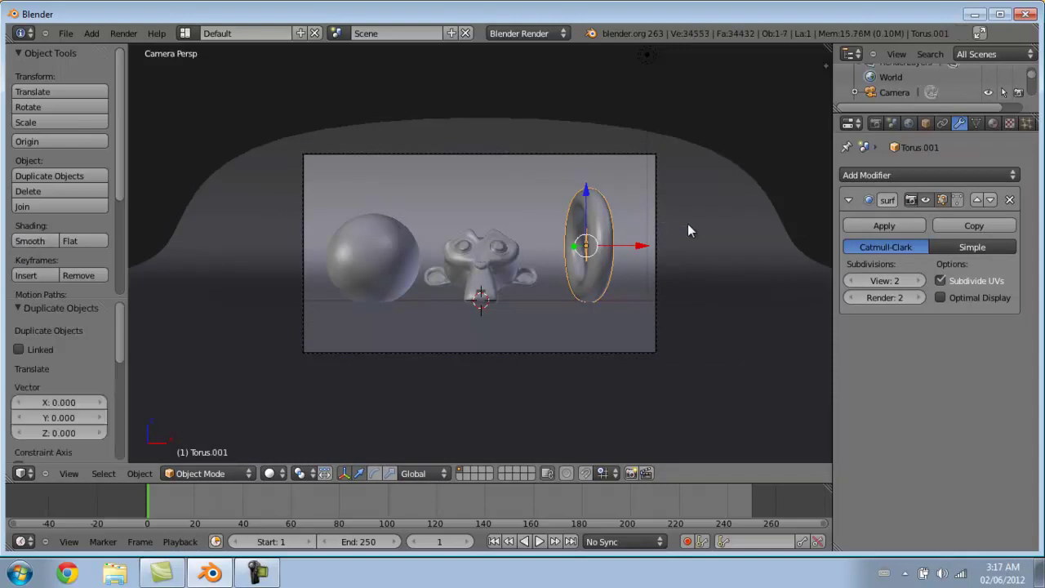
{"action": "key", "text": "r"}
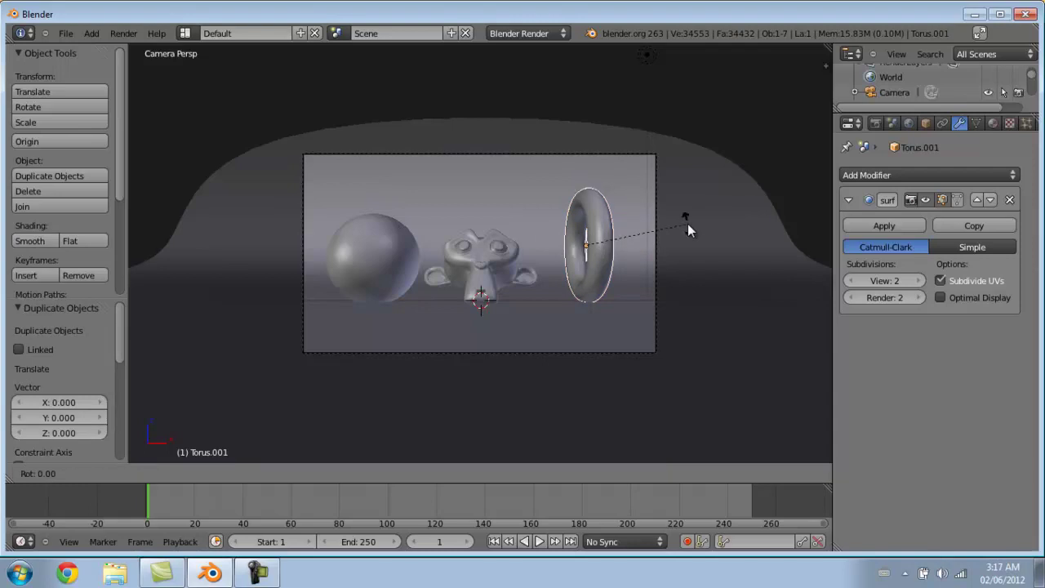
{"action": "type", "text": "y90"}
{"action": "key", "text": "Return"}
{"action": "key", "text": "s"}
{"action": "left_click", "coordinate": [672, 231]}
{"action": "scroll", "coordinate": [644, 215], "scroll_direction": "up", "scroll_amount": 1}
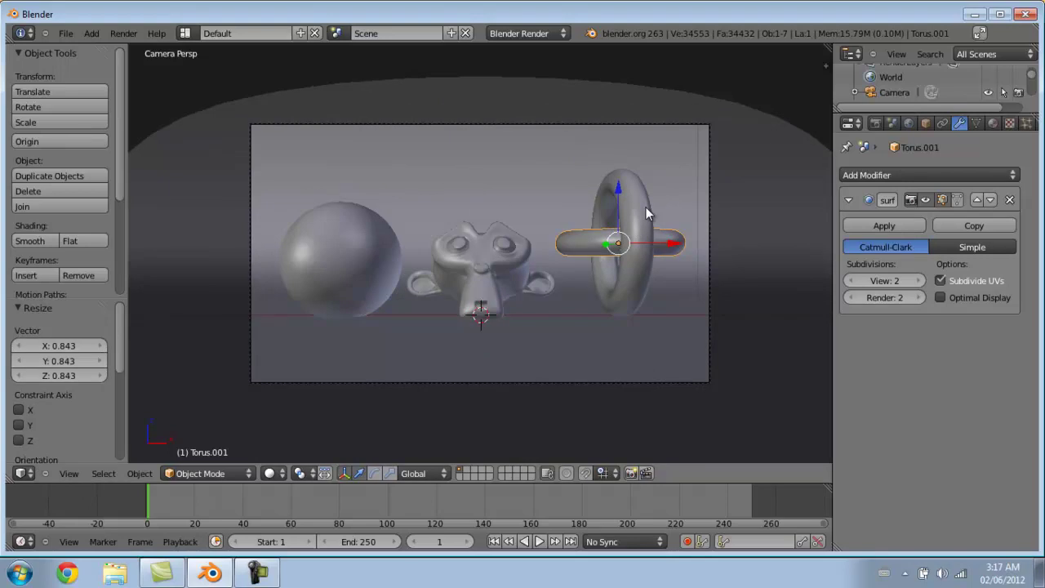
{"action": "right_click", "coordinate": [645, 215]}
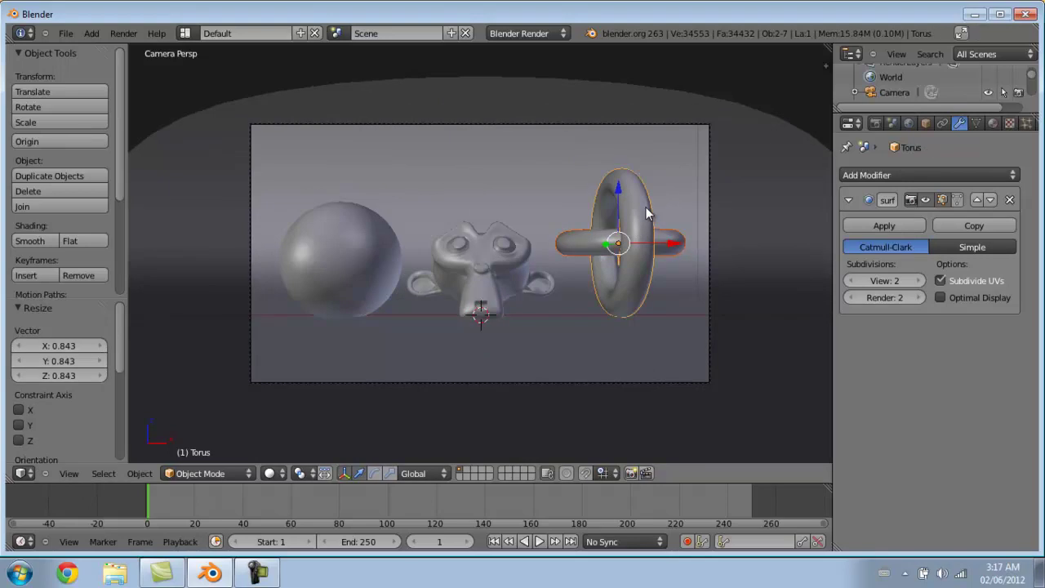
{"action": "key", "text": "ctrl+j"}
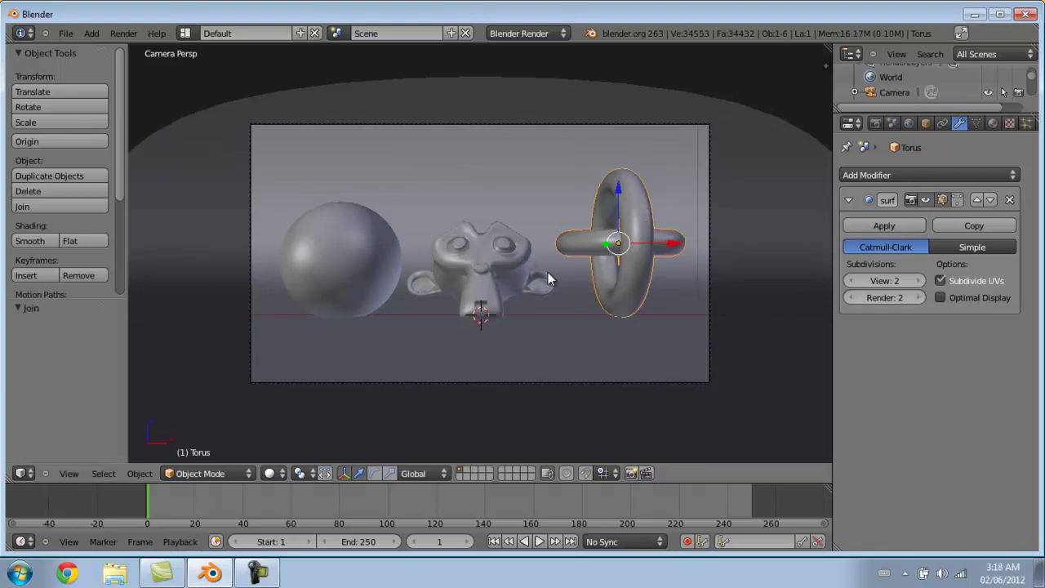
- Create a new material on the monkey and name it Chrome
{"action": "right_click", "coordinate": [461, 274]}
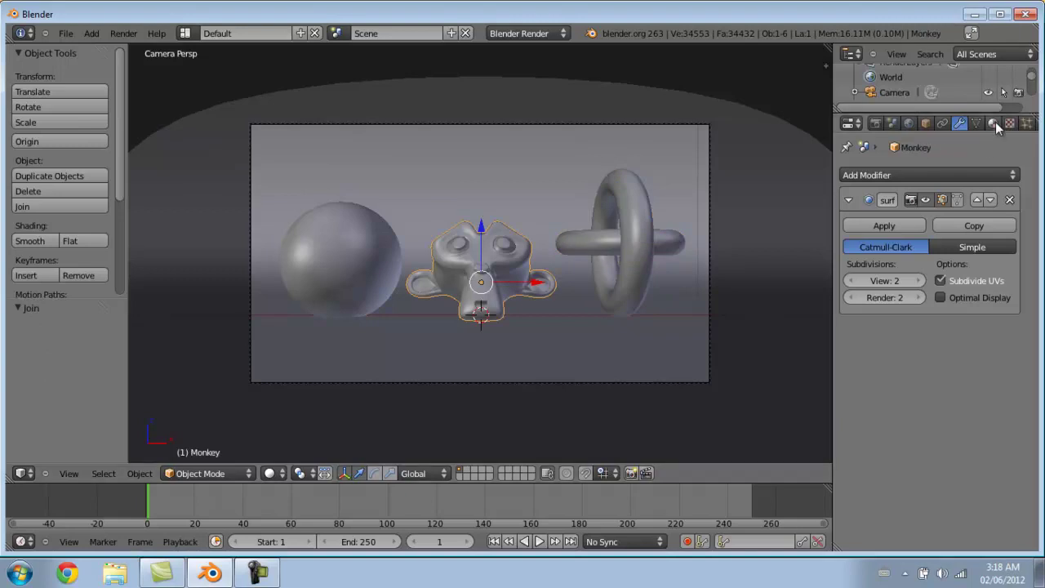
{"action": "left_click", "coordinate": [993, 122]}
{"action": "left_click", "coordinate": [936, 224]}
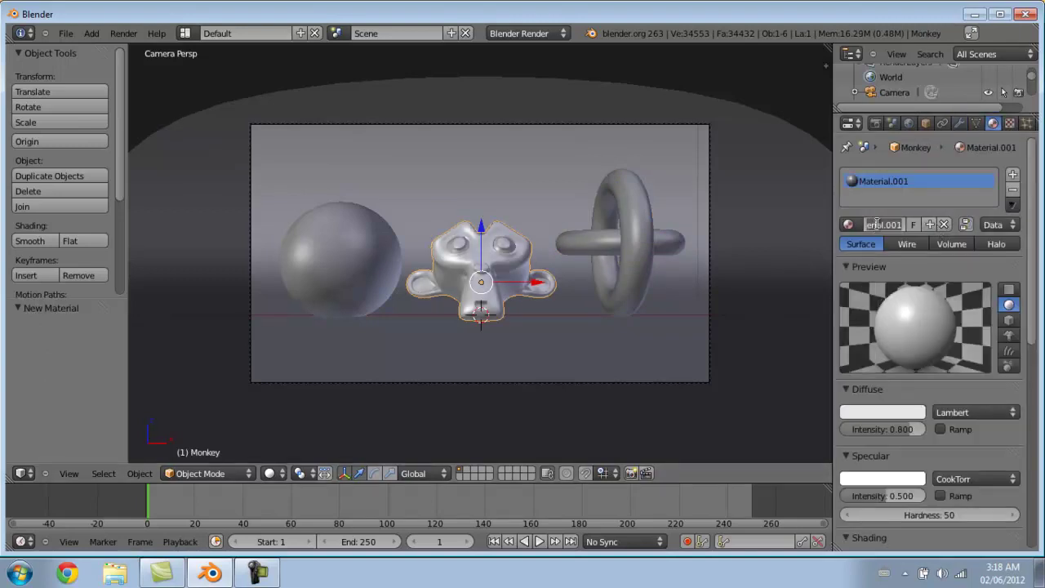
{"action": "type", "text": "chrom"}
{"action": "key", "text": "BackSpace"}
{"action": "key", "text": "BackSpace"}
{"action": "key", "text": "BackSpace"}
{"action": "key", "text": "BackSpace"}
{"action": "type", "text": "hrome"}
{"action": "key", "text": "Return"}
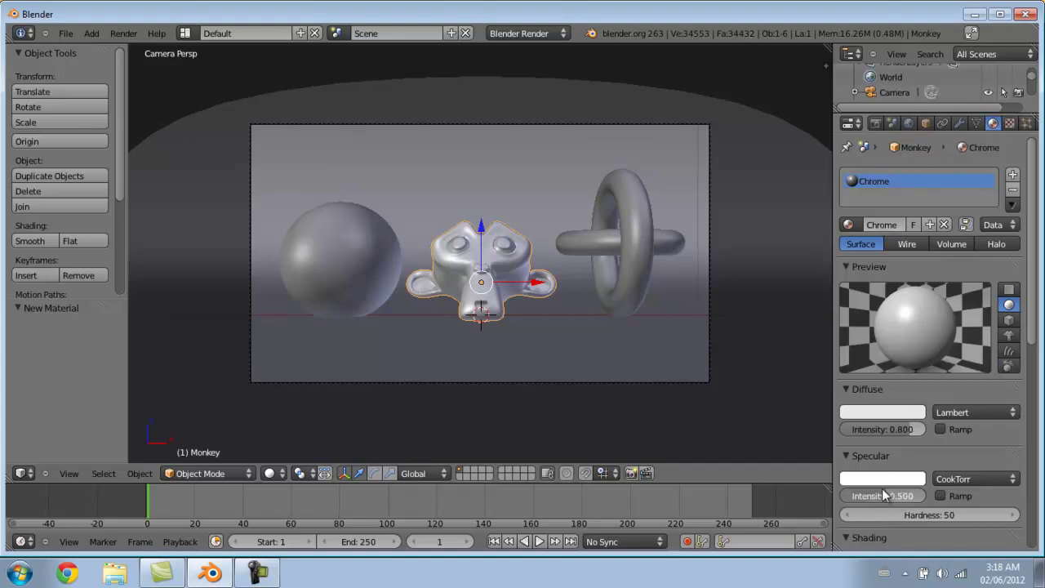
- Set the Chrome material's specular intensity to 0 and enable Mirror with reflectivity 1.0 and gloss amount 0.9
{"action": "scroll", "coordinate": [932, 415], "scroll_direction": "down", "scroll_amount": 10}
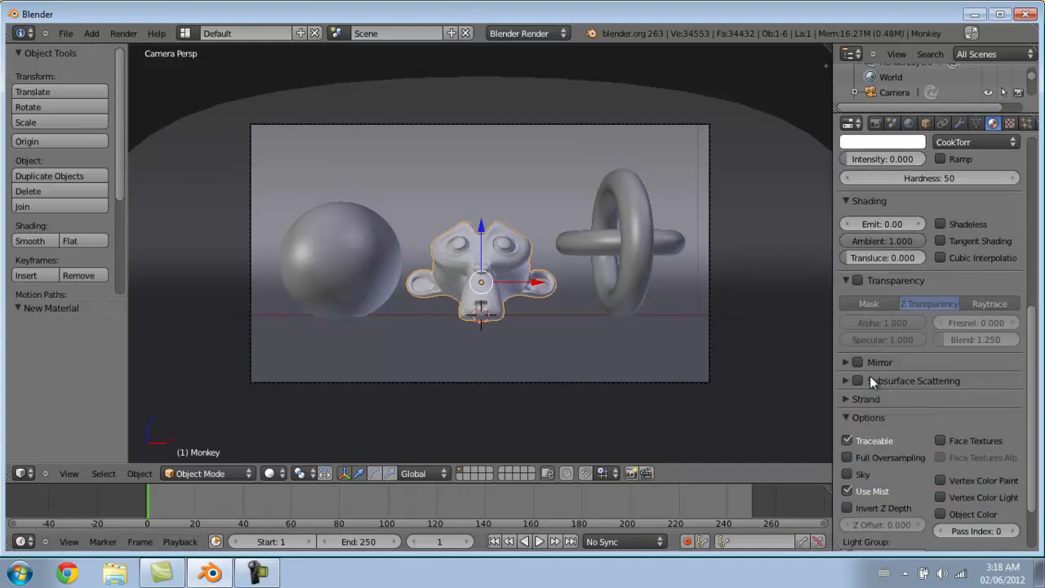
{"action": "left_click", "coordinate": [857, 362]}
{"action": "scroll", "coordinate": [890, 376], "scroll_direction": "down", "scroll_amount": 2}
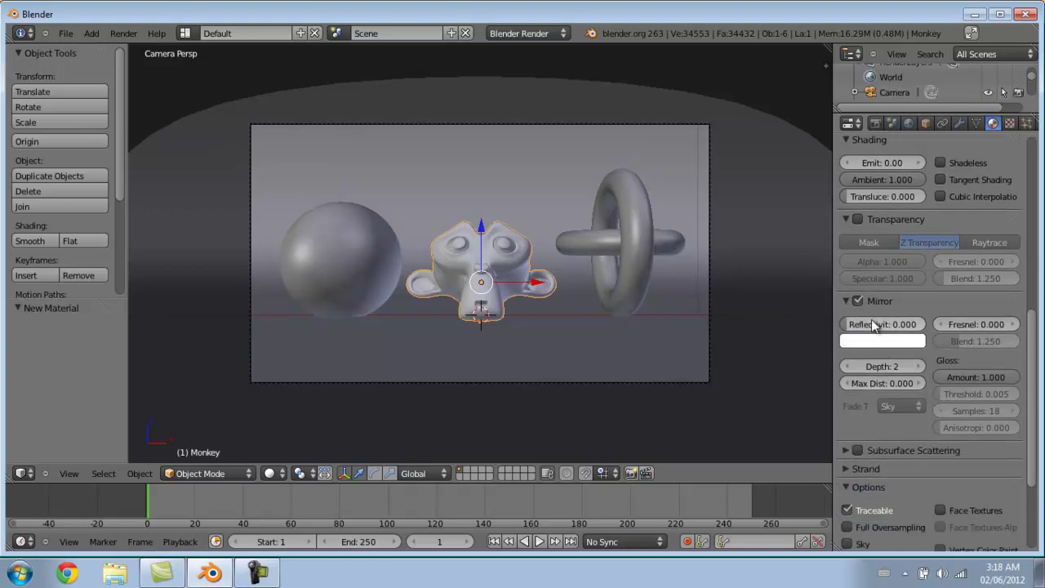
{"action": "left_click", "coordinate": [982, 372]}
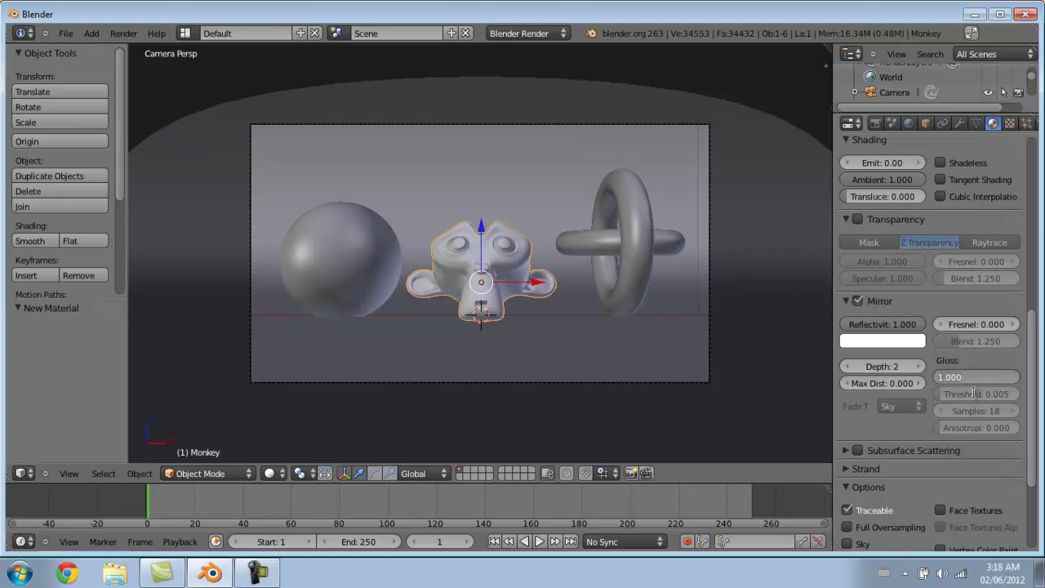
{"action": "type", "text": ".9"}
{"action": "key", "text": "Return"}
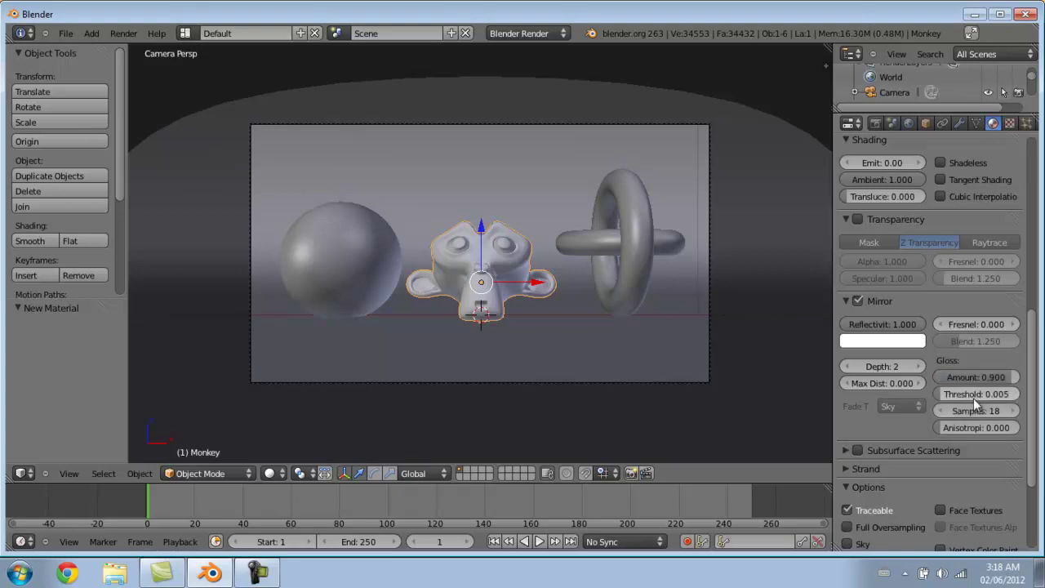
- Set the Chrome material's mirror gloss samples to 50
{"action": "left_click", "coordinate": [970, 410]}
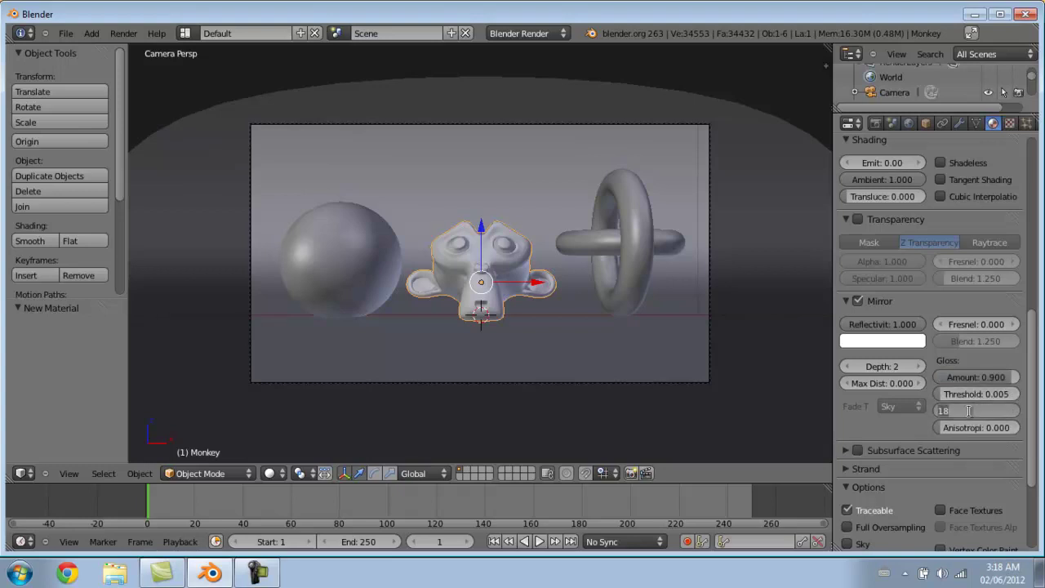
{"action": "type", "text": "50"}
{"action": "key", "text": "Return"}
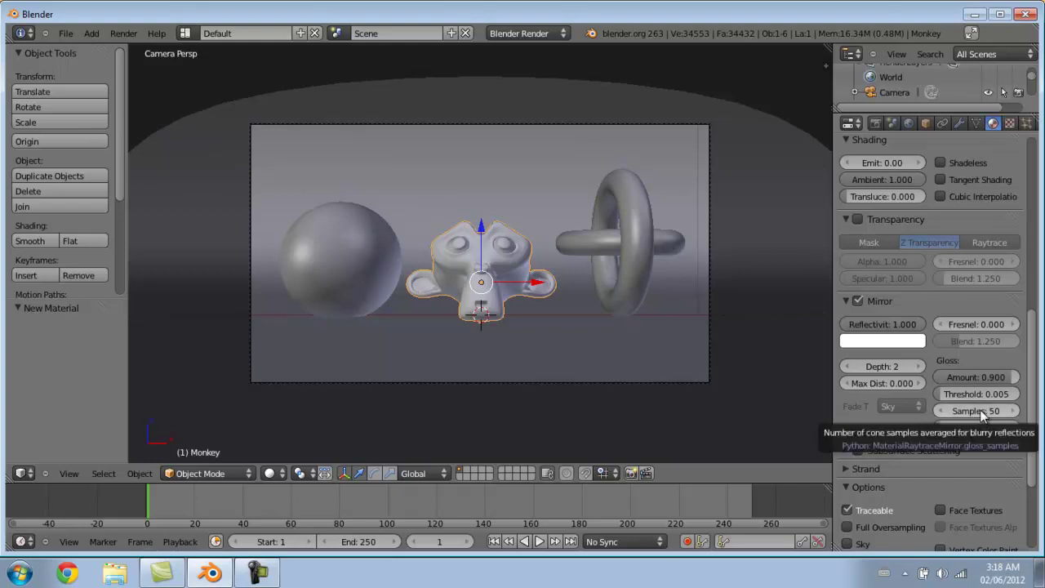
- Assign the existing Chrome material to the sphere and to the interlocked tori
{"action": "right_click", "coordinate": [343, 253]}
{"action": "scroll", "coordinate": [909, 210], "scroll_direction": "up", "scroll_amount": 5}
{"action": "left_click", "coordinate": [849, 225]}
{"action": "left_click", "coordinate": [865, 243]}
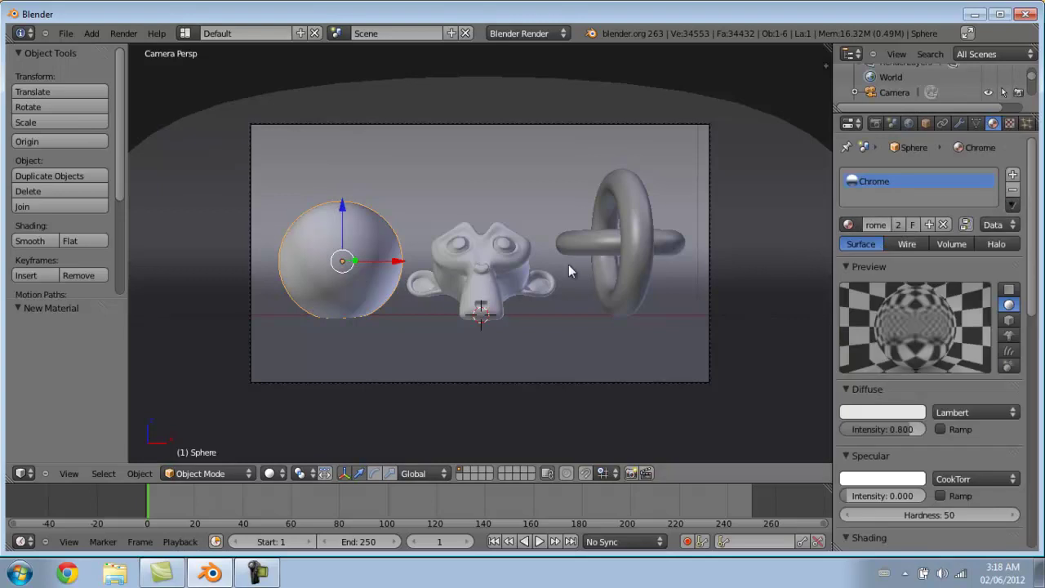
{"action": "right_click", "coordinate": [636, 242]}
{"action": "left_click", "coordinate": [848, 227]}
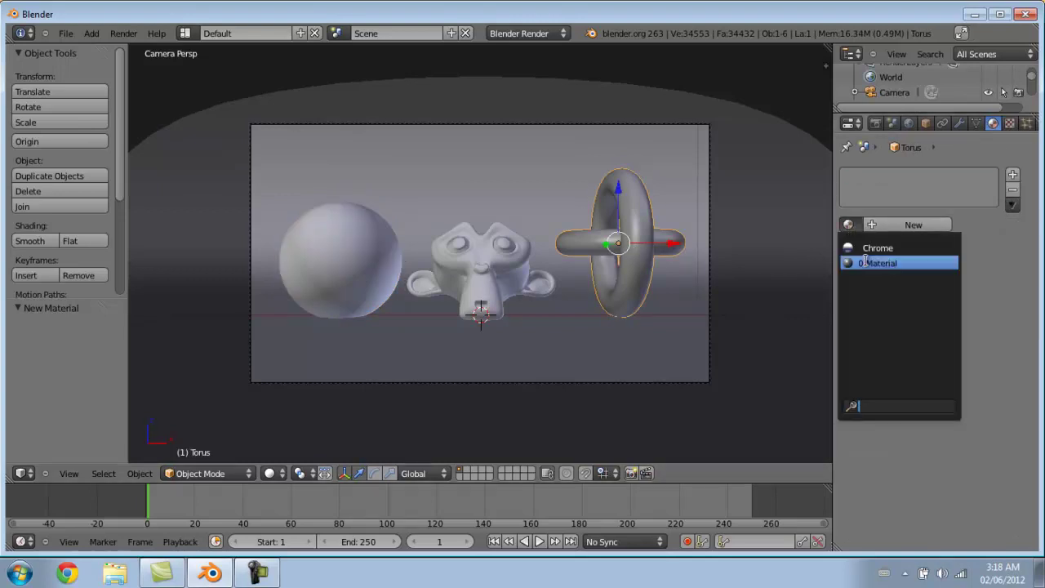
{"action": "left_click", "coordinate": [867, 243]}
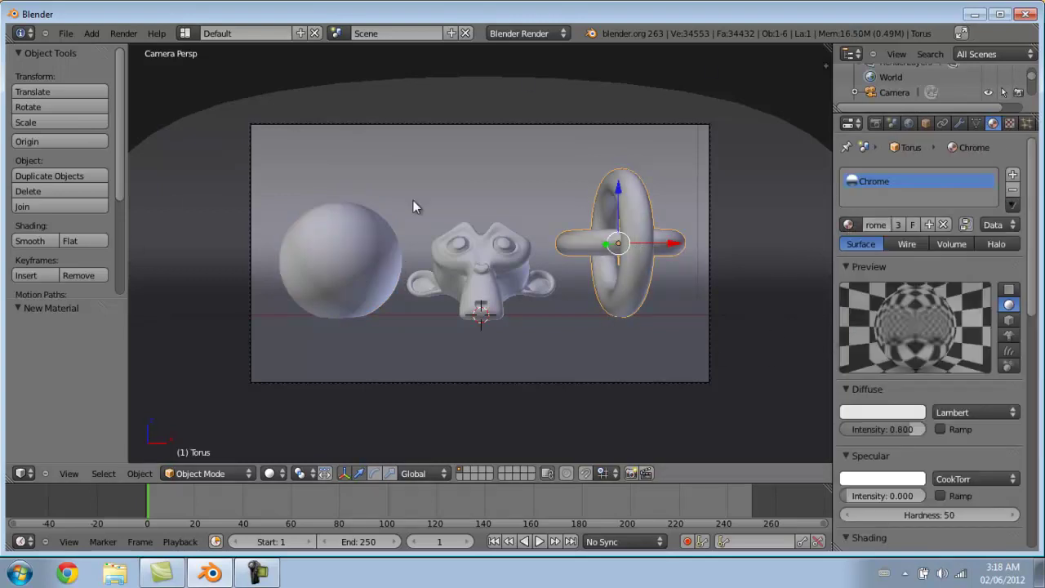
- Enable Ambient Occlusion for the world and set its factor to 0.6
{"action": "right_click", "coordinate": [460, 260]}
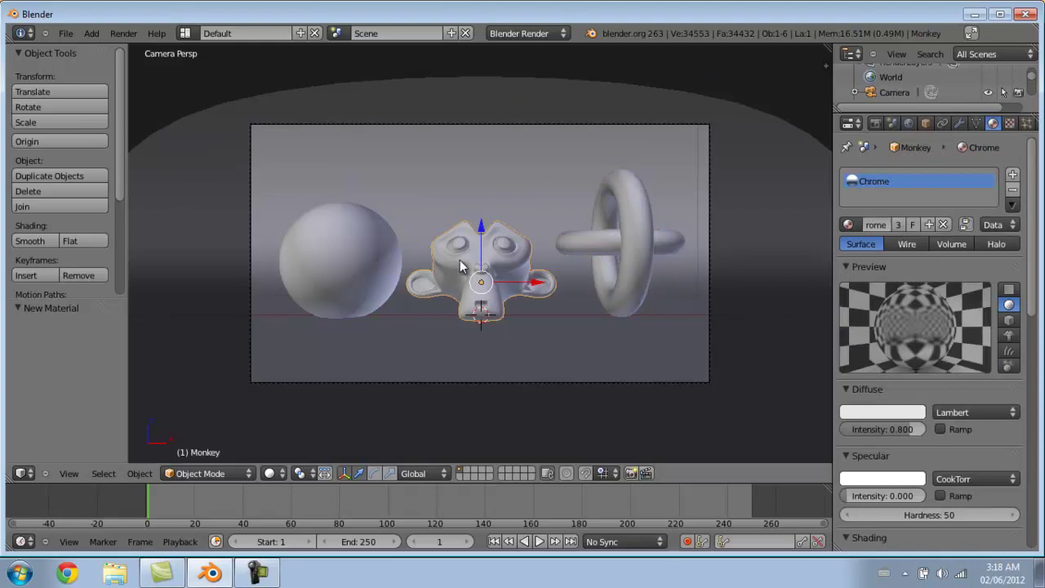
{"action": "left_click", "coordinate": [909, 123]}
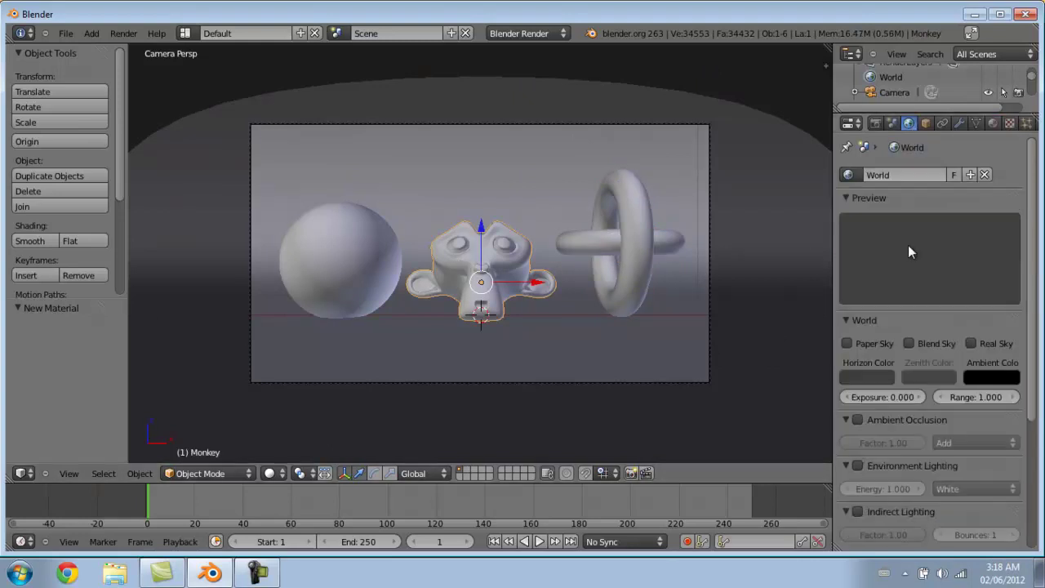
{"action": "scroll", "coordinate": [882, 291], "scroll_direction": "down", "scroll_amount": 3}
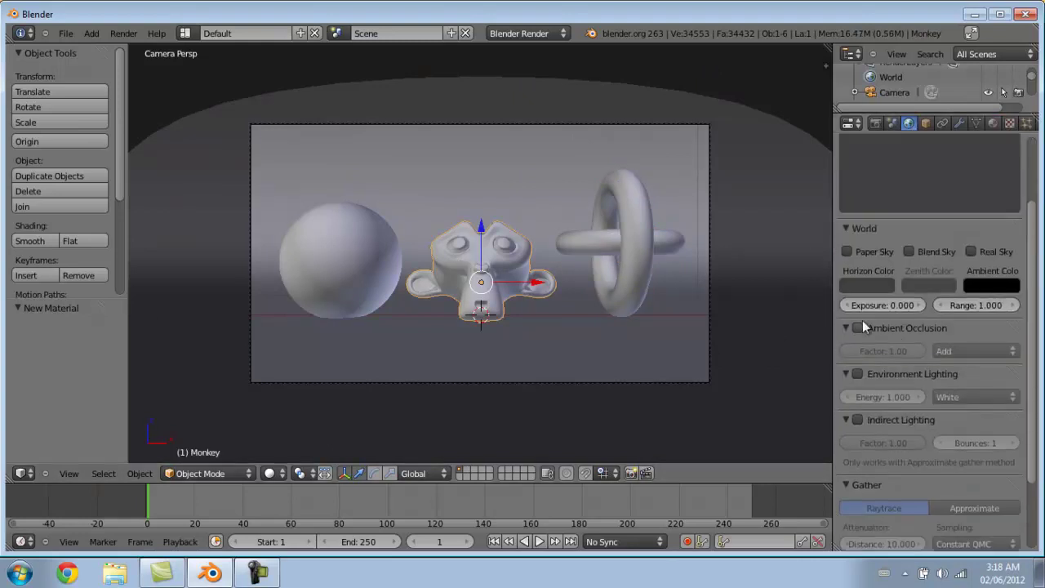
{"action": "left_click", "coordinate": [858, 327]}
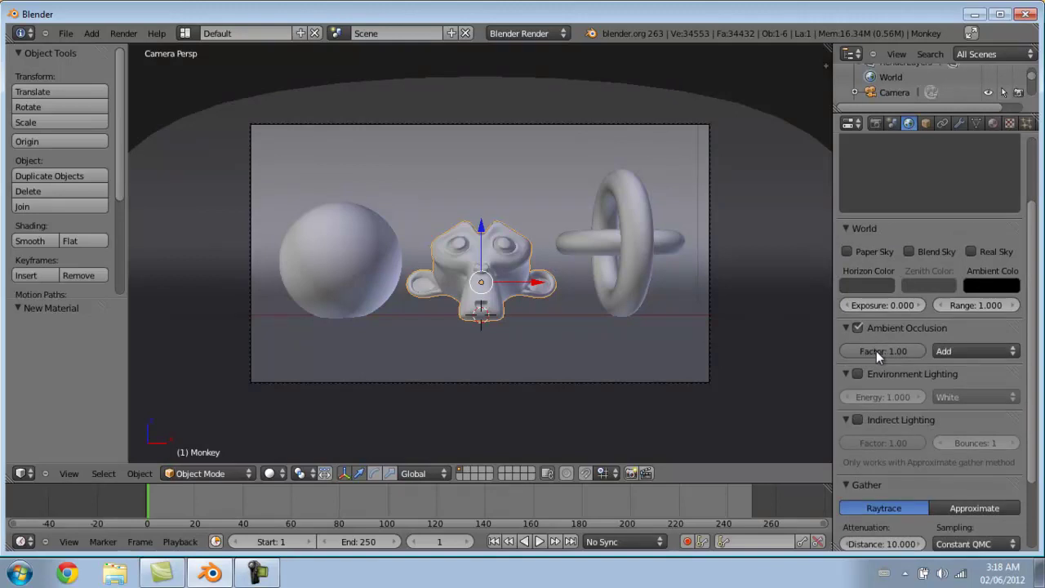
{"action": "left_click", "coordinate": [874, 350]}
{"action": "type", "text": "0.6"}
{"action": "key", "text": "Return"}
- Move the lamp about -4.1 in X and -0.98 in Y so it sits directly above the monkey
{"action": "key", "text": "KP_7"}
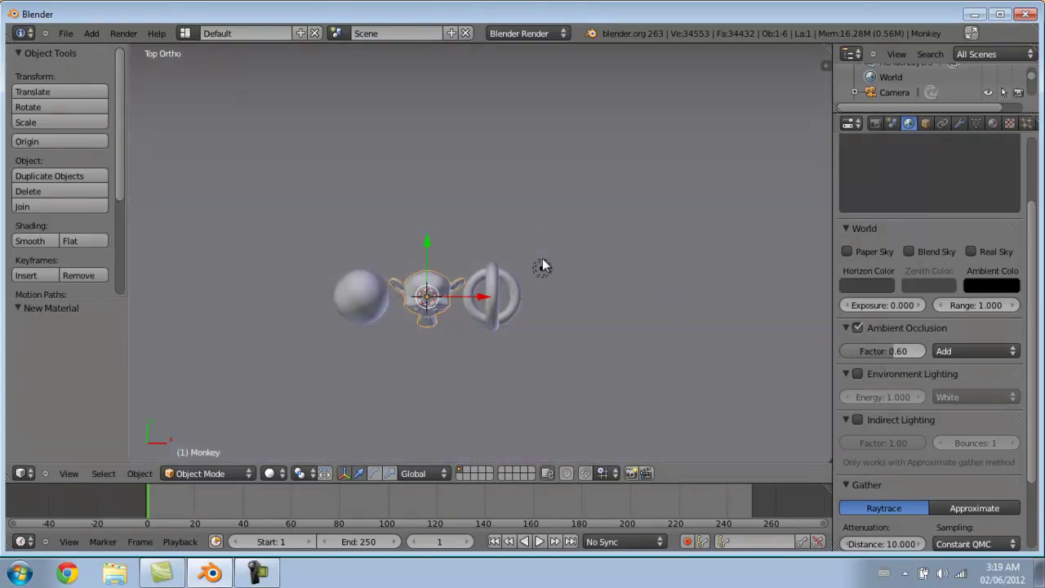
{"action": "right_click", "coordinate": [543, 268]}
{"action": "key", "text": "g"}
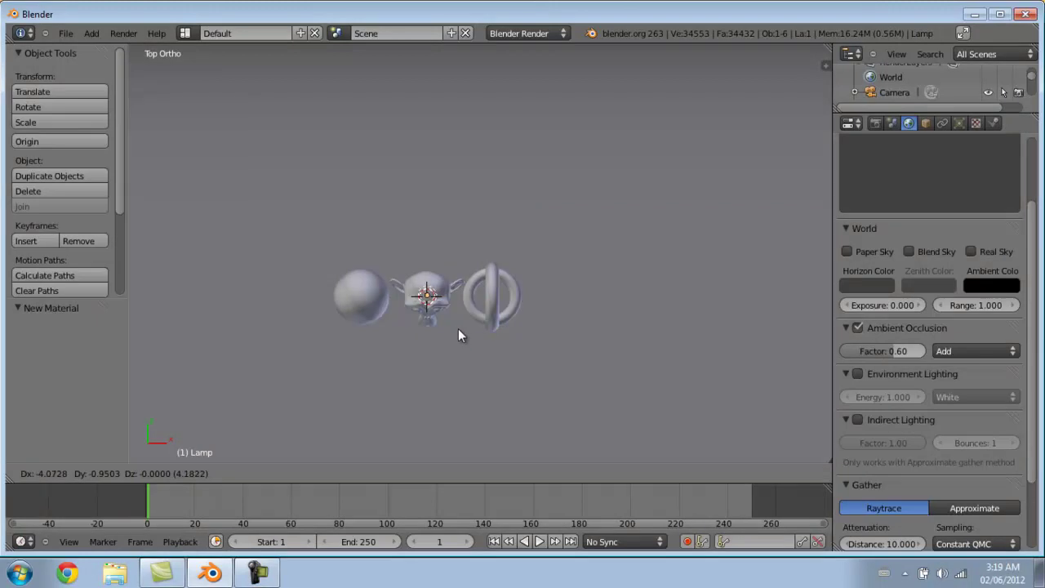
{"action": "left_click", "coordinate": [457, 331]}
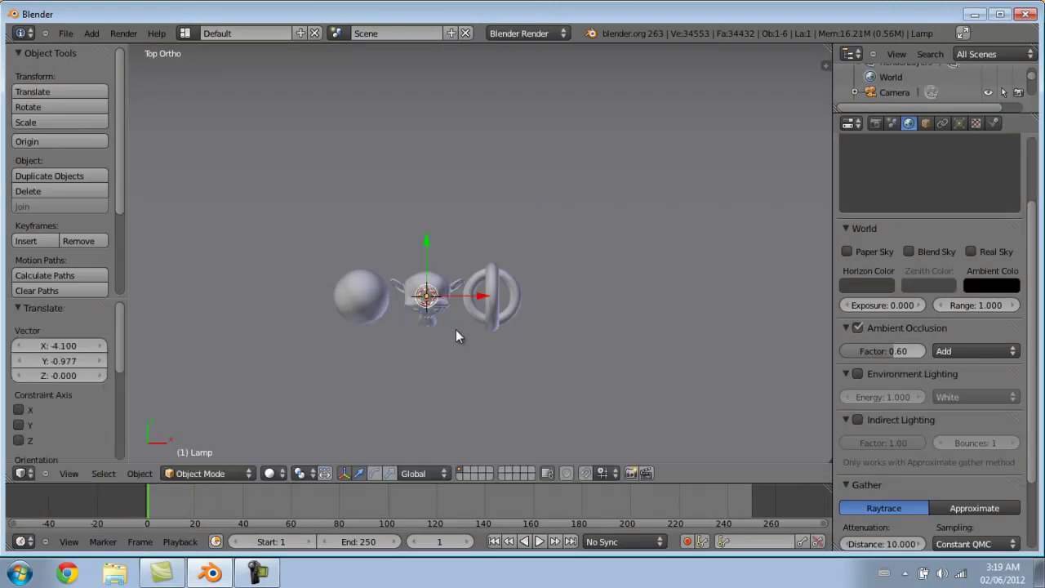
{"action": "key", "text": "KP_0"}
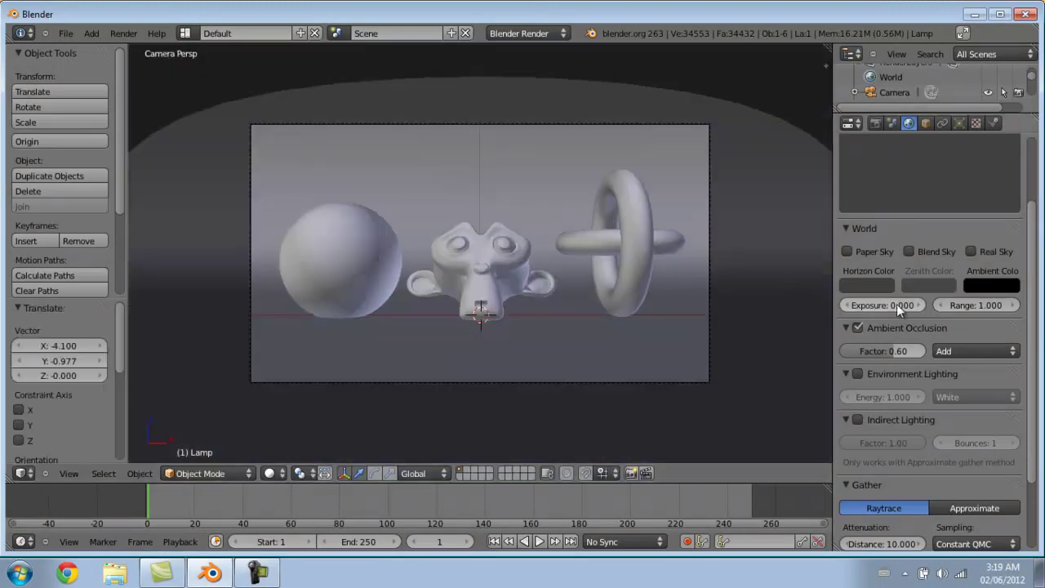
{"action": "middle_click_drag", "start_coordinate": [449, 278], "coordinate": [498, 320]}
{"action": "key", "text": "KP_0"}
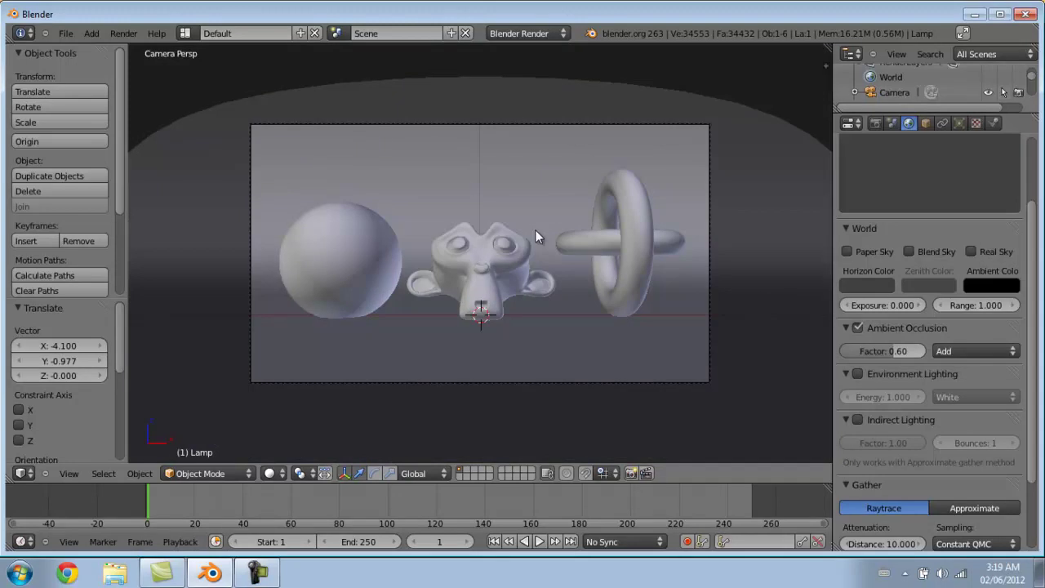
- Set the lamp's ray shadow to 6 samples with a soft size of 2.0
{"action": "left_click", "coordinate": [959, 123]}
{"action": "scroll", "coordinate": [978, 440], "scroll_direction": "down", "scroll_amount": 2}
{"action": "scroll", "coordinate": [937, 418], "scroll_direction": "down", "scroll_amount": 1}
{"action": "left_click", "coordinate": [920, 481]}
{"action": "left_click", "coordinate": [920, 481]}
{"action": "left_click", "coordinate": [920, 482]}
{"action": "left_click", "coordinate": [920, 482]}
{"action": "left_click", "coordinate": [920, 482]}
{"action": "left_click", "coordinate": [982, 481]}
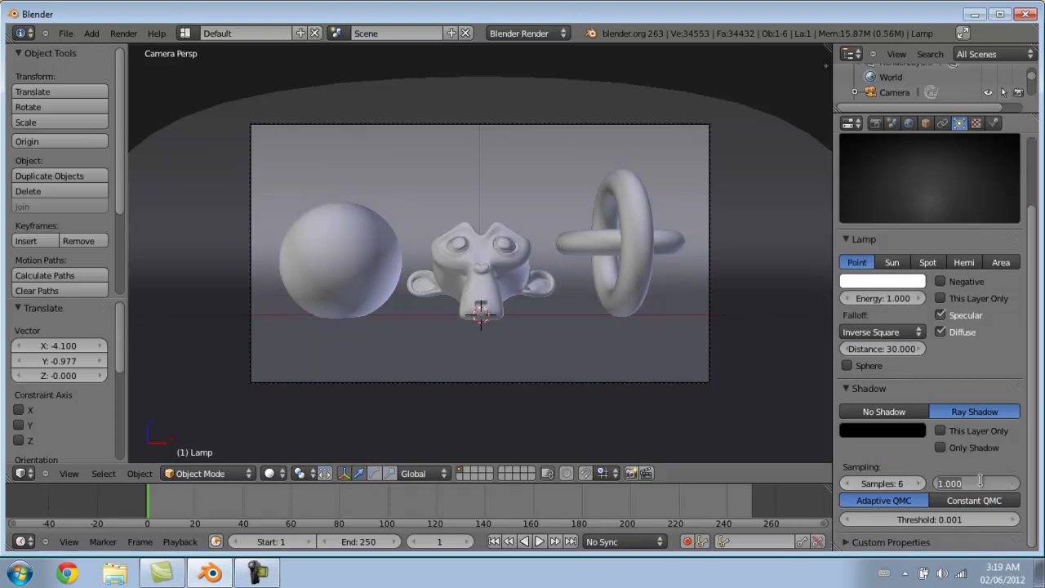
{"action": "key", "text": "Return"}
- Render the scene as an image and examine the chrome reflections on the monkey's face and ears up close
{"action": "left_click", "coordinate": [126, 34]}
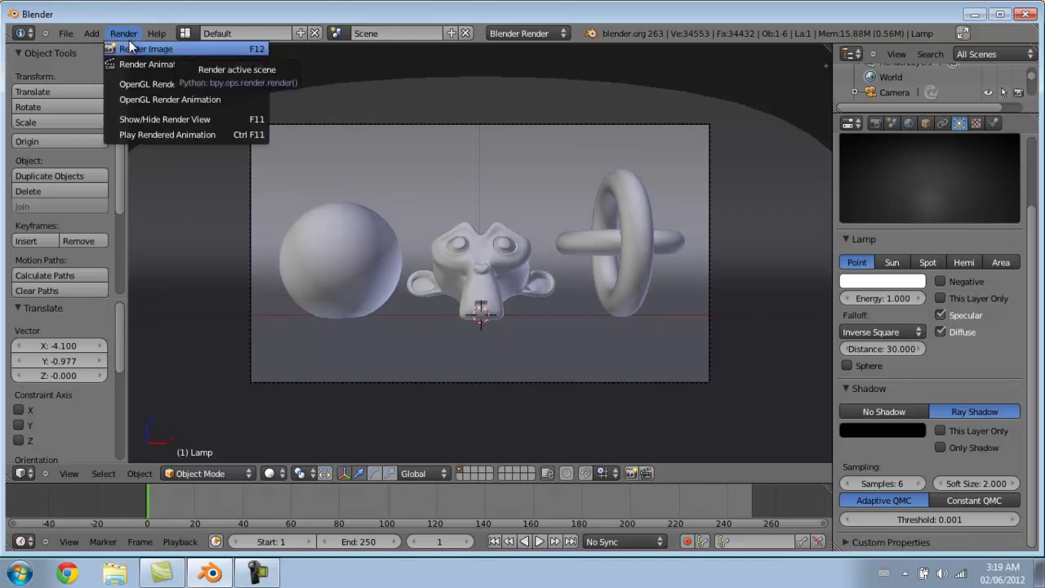
{"action": "left_click", "coordinate": [131, 47]}
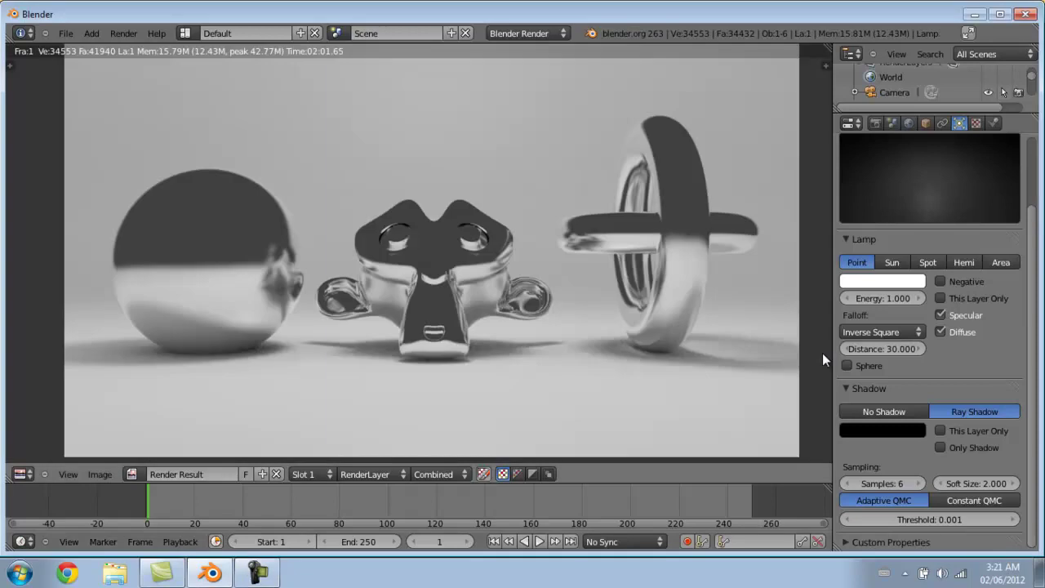
{"action": "middle_click_drag", "start_coordinate": [823, 360], "coordinate": [901, 346]}
{"action": "scroll", "coordinate": [823, 360], "scroll_direction": "up", "scroll_amount": 2}
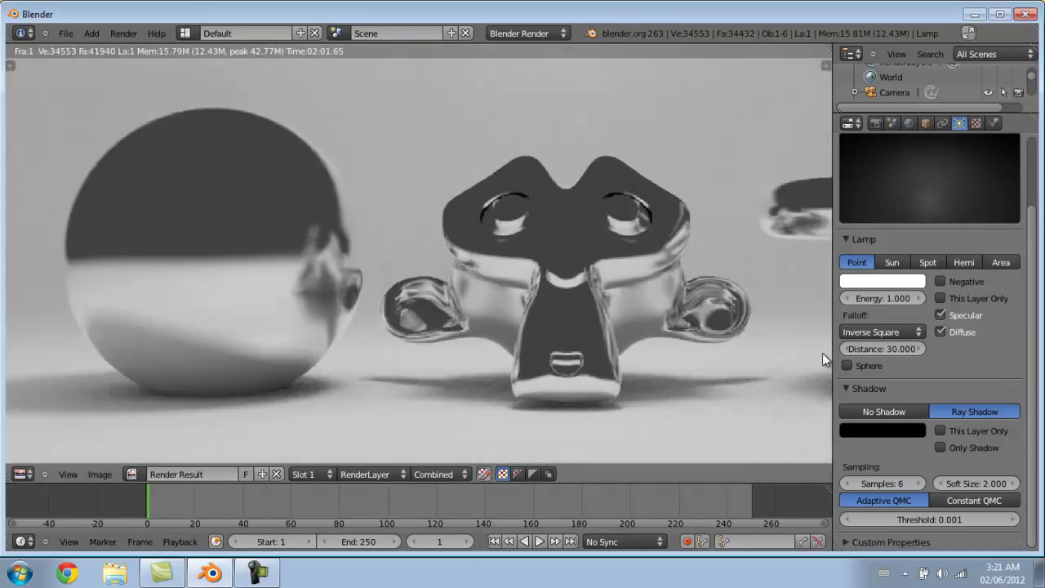
{"action": "middle_click_drag", "start_coordinate": [823, 360], "coordinate": [962, 299]}
{"action": "scroll", "coordinate": [823, 360], "scroll_direction": "up", "scroll_amount": 5}
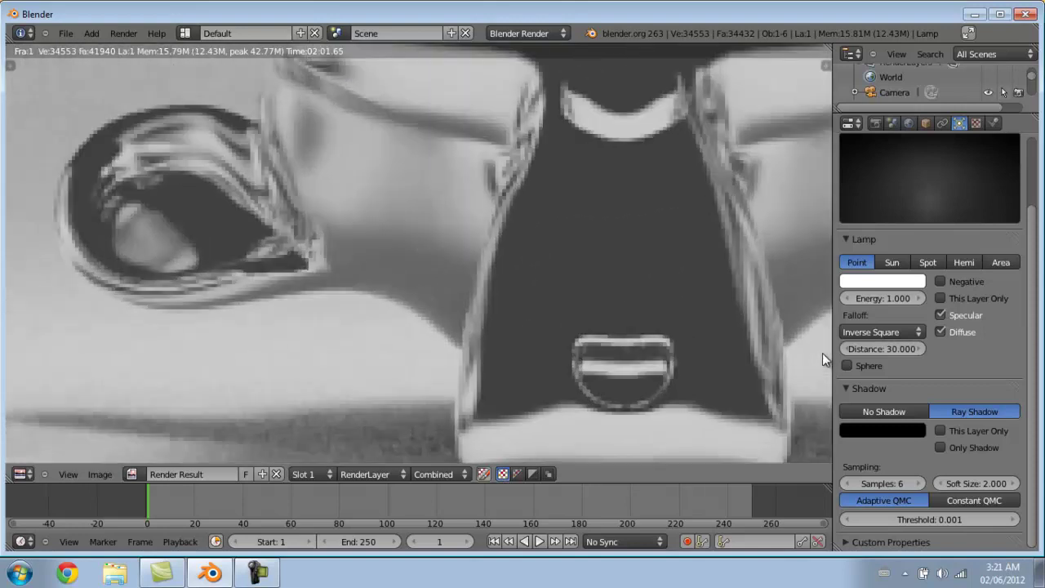
{"action": "scroll", "coordinate": [823, 359], "scroll_direction": "down", "scroll_amount": 2}
{"action": "scroll", "coordinate": [823, 359], "scroll_direction": "up", "scroll_amount": 2}
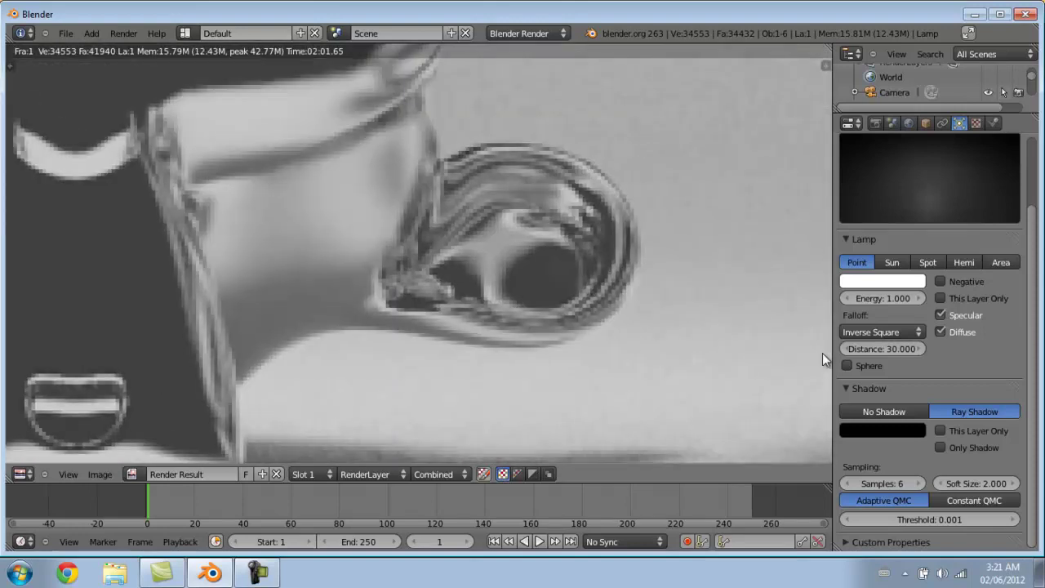
{"action": "scroll", "coordinate": [823, 359], "scroll_direction": "down", "scroll_amount": 2}
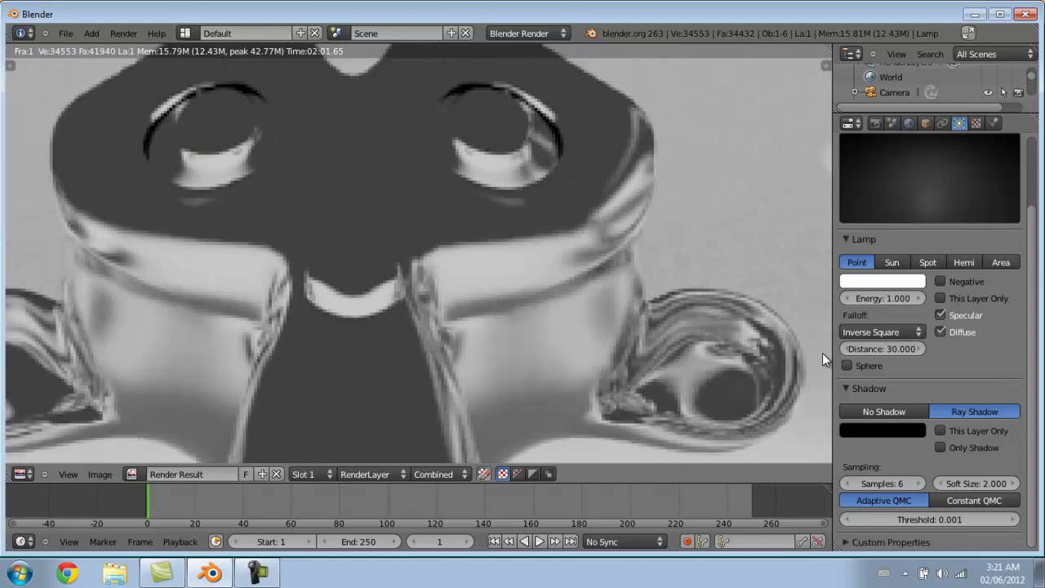
{"action": "middle_click_drag", "start_coordinate": [823, 360], "coordinate": [913, 416]}
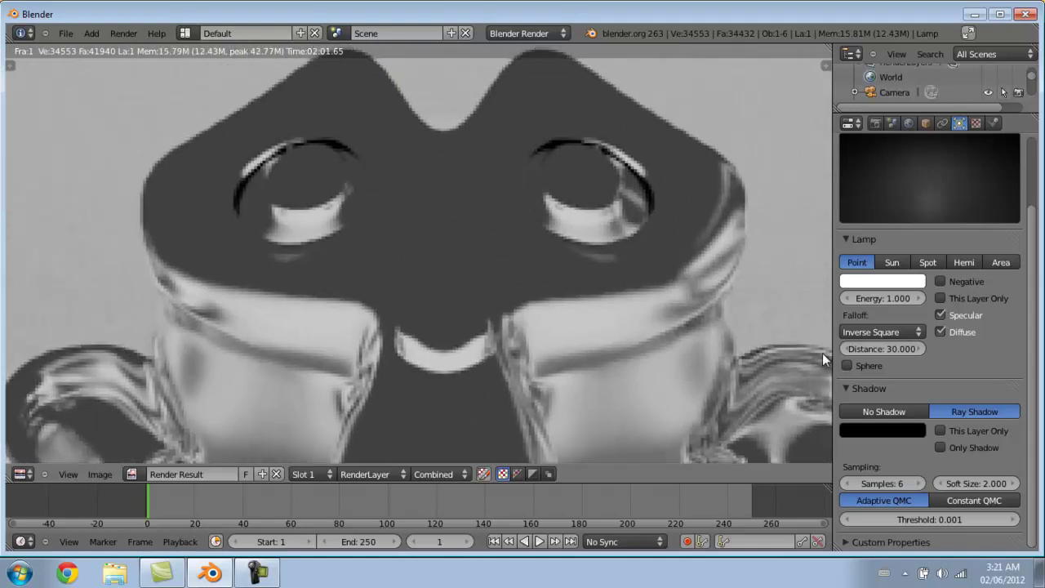
{"action": "middle_click_drag", "start_coordinate": [823, 359], "coordinate": [811, 349]}
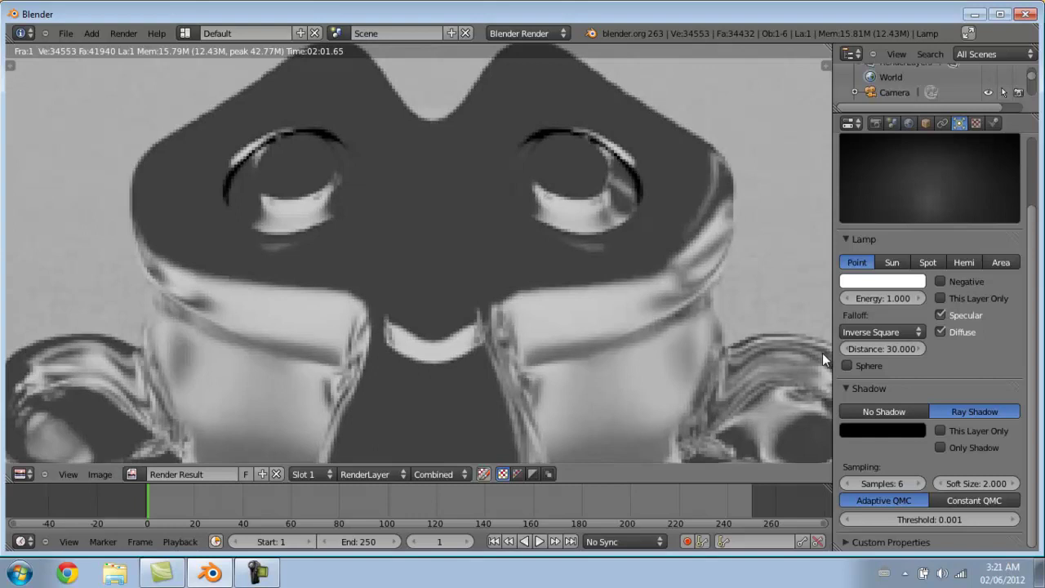
{"action": "mouse_move", "coordinate": [823, 360]}
{"action": "middle_mouse_down"}
{"action": "mouse_move", "coordinate": [822, 272]}
{"action": "mouse_move", "coordinate": [978, 381]}
{"action": "mouse_move", "coordinate": [442, 387]}
{"action": "mouse_move", "coordinate": [826, 357]}
{"action": "middle_mouse_up"}
{"action": "scroll", "coordinate": [823, 358], "scroll_direction": "down", "scroll_amount": 4}
{"action": "scroll", "coordinate": [821, 351], "scroll_direction": "down", "scroll_amount": 3}
{"action": "scroll", "coordinate": [823, 359], "scroll_direction": "up", "scroll_amount": 1}
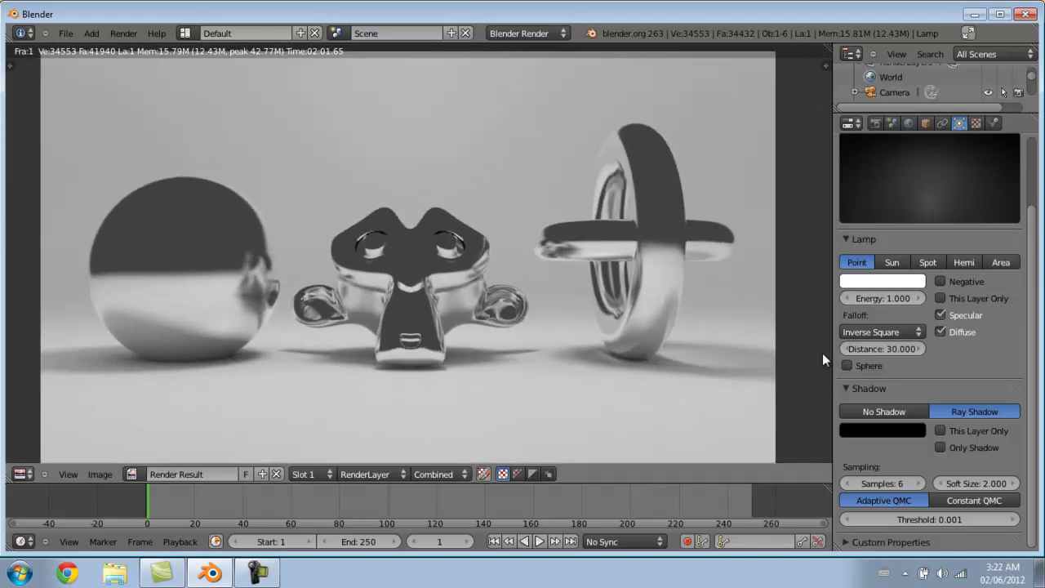
- Return to the 3D view, add a plane and move it about -8.8 in Y and 1.9 in Z, near the camera
{"action": "left_click", "coordinate": [21, 473]}
{"action": "left_click", "coordinate": [37, 457]}
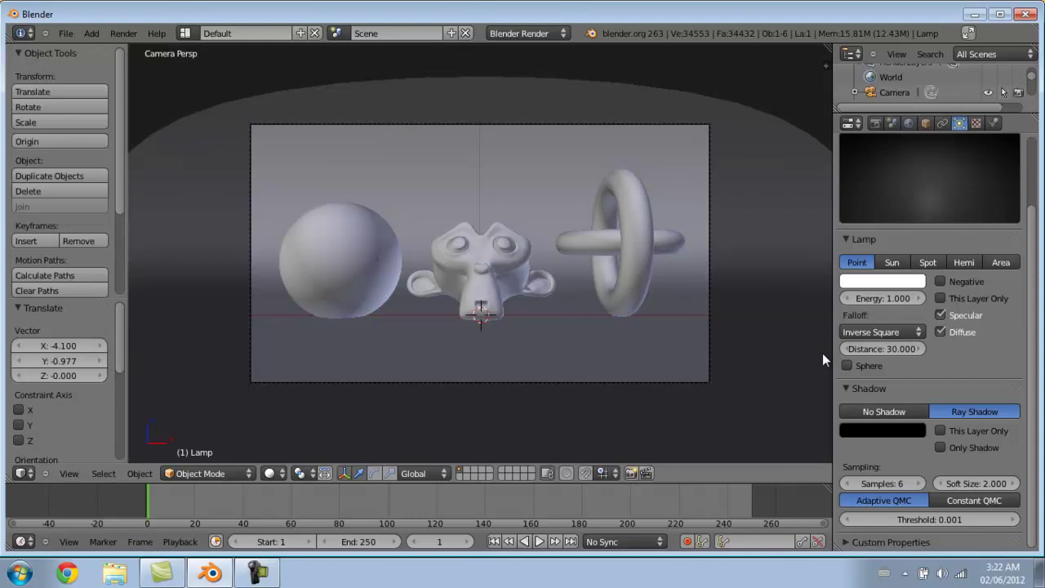
{"action": "mouse_move", "coordinate": [823, 360]}
{"action": "middle_mouse_down"}
{"action": "mouse_move", "coordinate": [816, 374]}
{"action": "mouse_move", "coordinate": [661, 384]}
{"action": "mouse_move", "coordinate": [719, 367]}
{"action": "middle_mouse_up"}
{"action": "key", "text": "shift+a"}
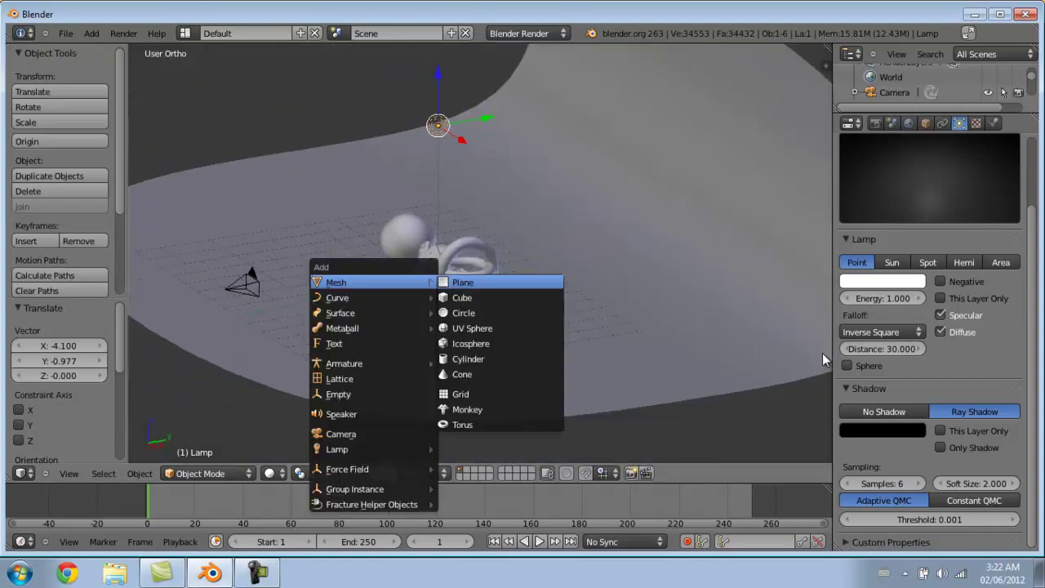
{"action": "left_click", "coordinate": [463, 282]}
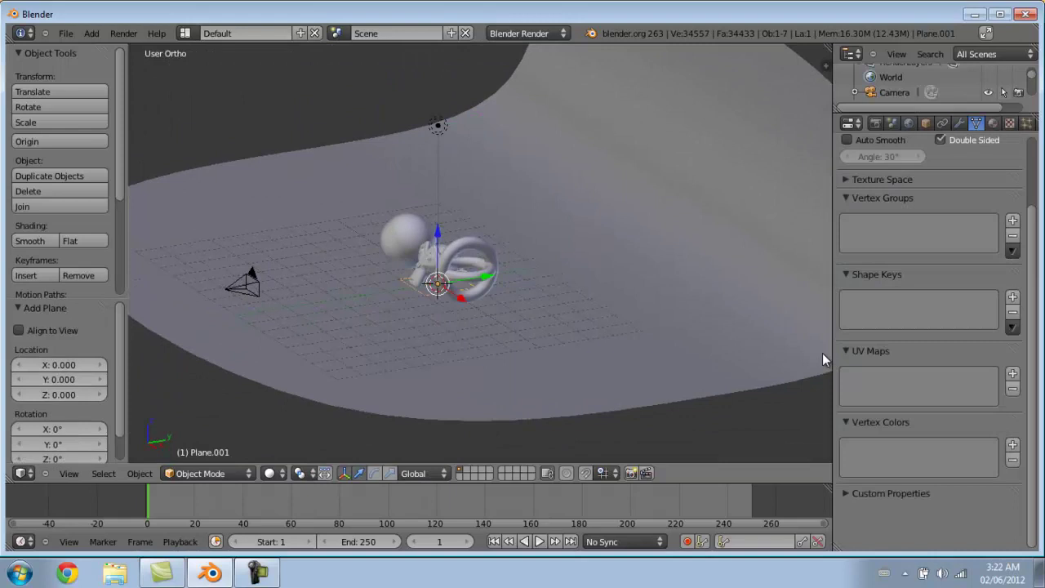
{"action": "key", "text": "KP_3"}
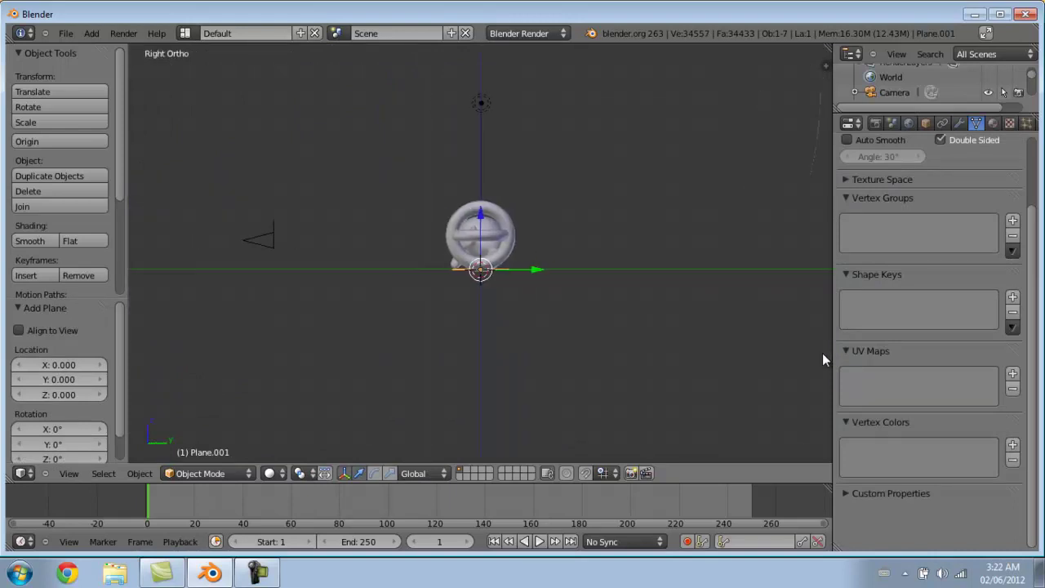
{"action": "key", "text": "g"}
{"action": "left_click", "coordinate": [233, 217]}
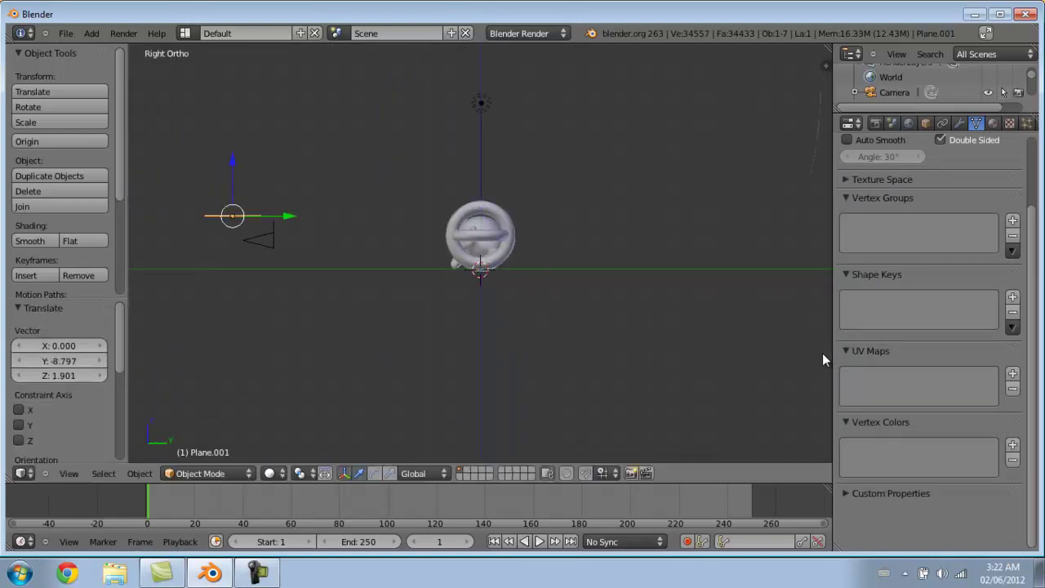
- Rotate the new plane 45° about the X axis
{"action": "key", "text": "r"}
{"action": "key", "text": "x"}
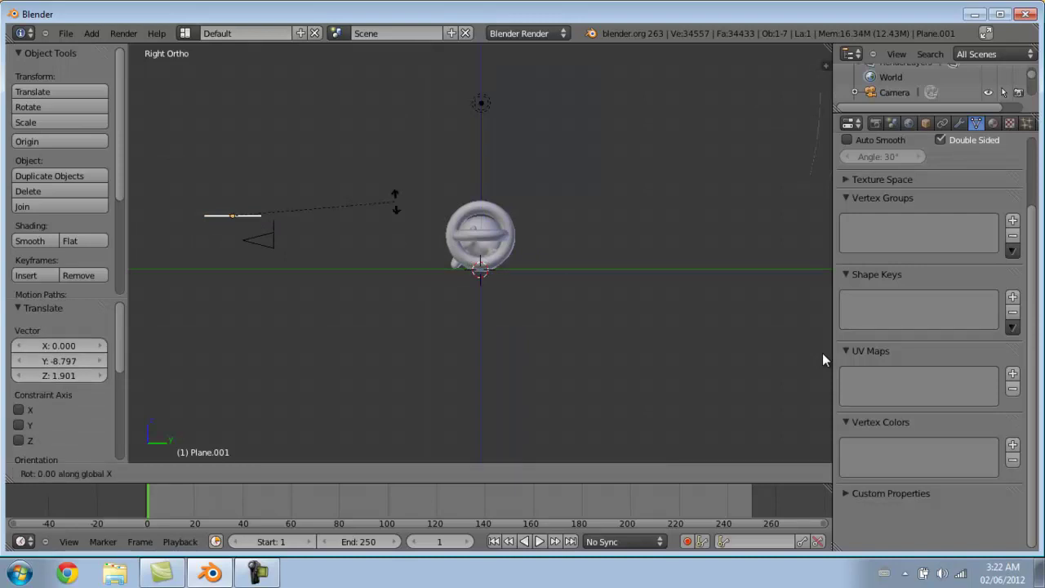
{"action": "type", "text": "45"}
{"action": "key", "text": "Return"}
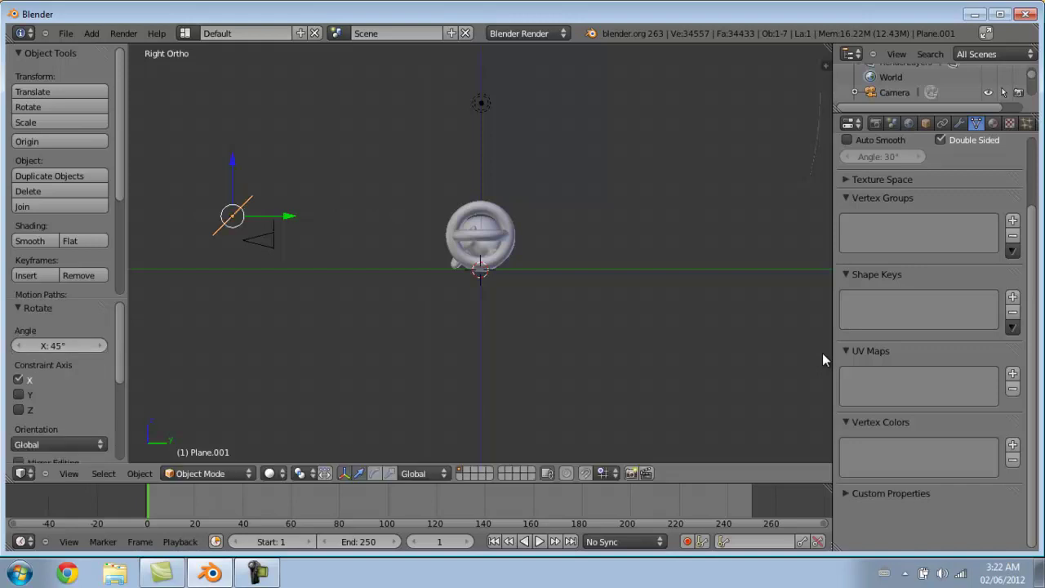
- Move the tilted plane about 0.9 in Y and 1.9 in Z so it sits above the camera
{"action": "middle_click_drag", "start_coordinate": [823, 360], "coordinate": [886, 364], "text": "shift"}
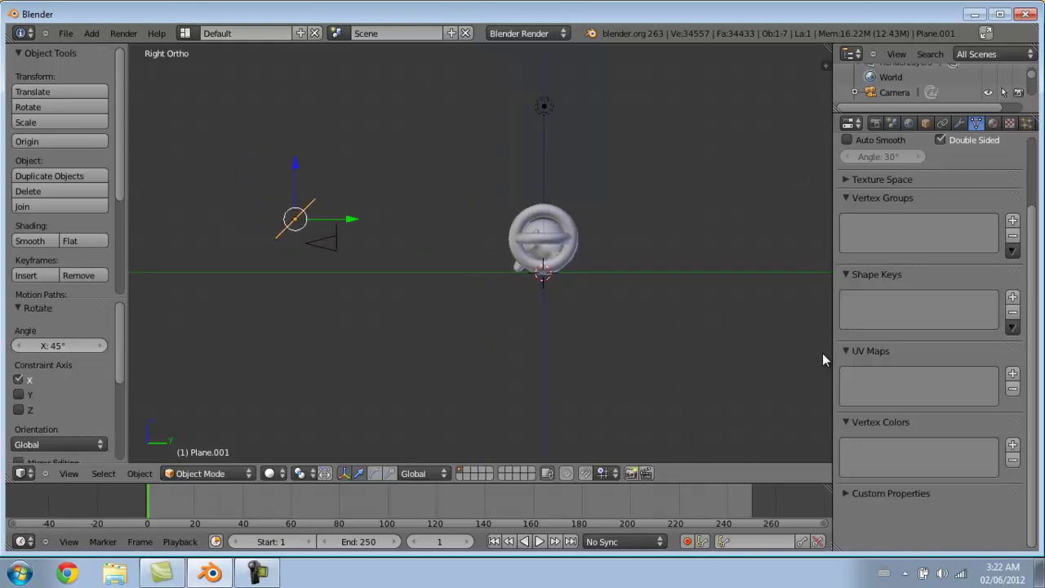
{"action": "key", "text": "g"}
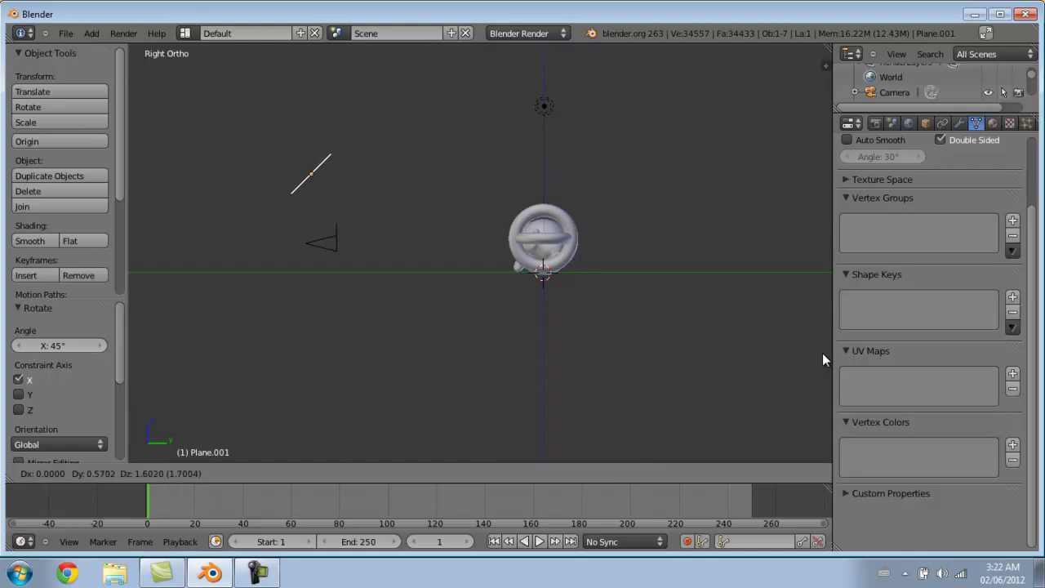
{"action": "key", "text": "Return"}
{"action": "key", "text": "g"}
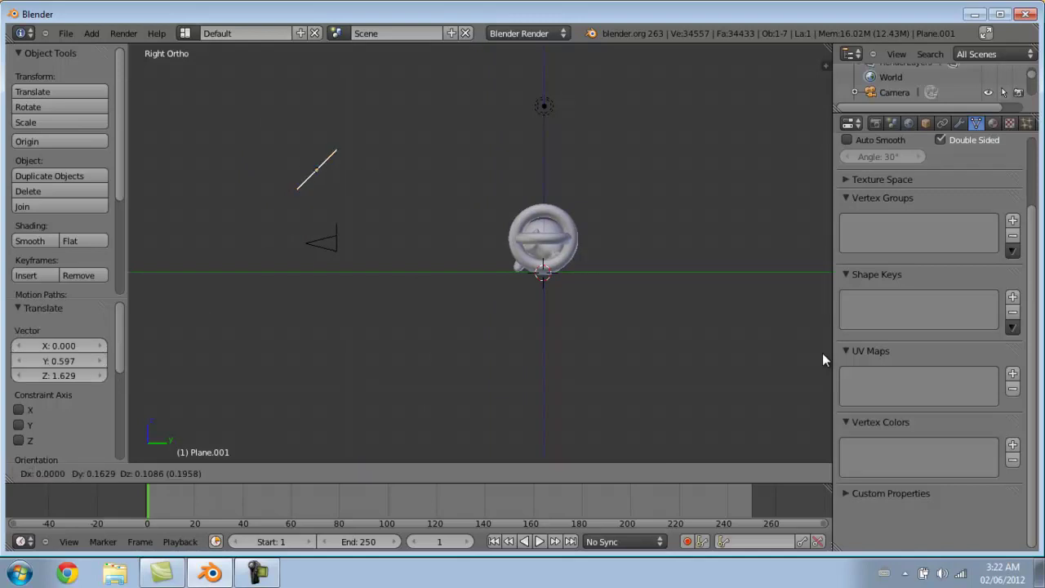
{"action": "left_click", "coordinate": [823, 360]}
{"action": "mouse_move", "coordinate": [823, 360]}
{"action": "middle_mouse_down"}
{"action": "mouse_move", "coordinate": [1031, 400]}
{"action": "mouse_move", "coordinate": [823, 359]}
{"action": "middle_mouse_up"}
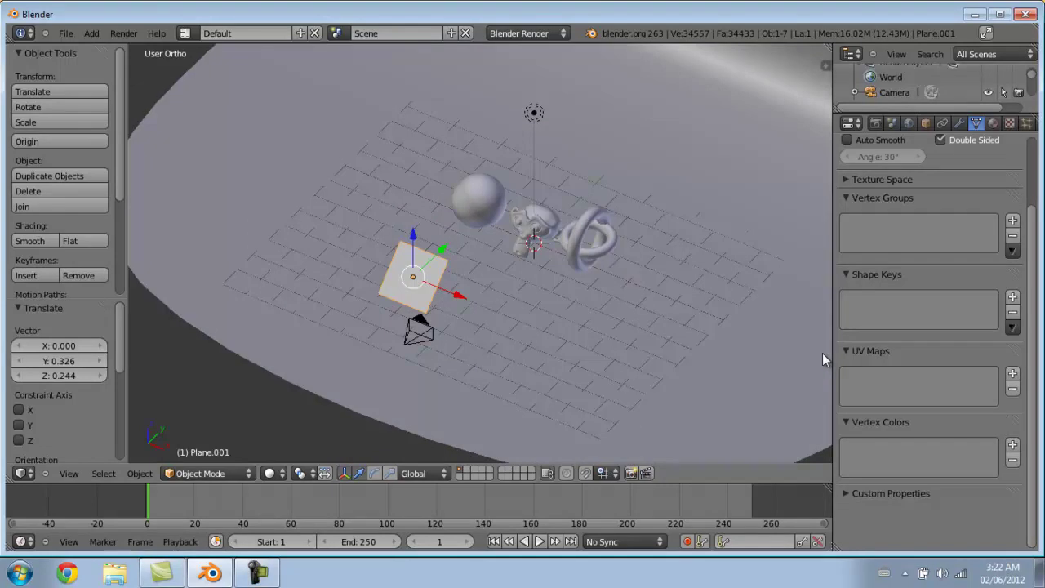
- Scale the tilted plane down along Z in several passes, starting at about 0.11 and ending at about 0.29, into a narrow strip
{"action": "key", "text": "s"}
{"action": "key", "text": "z"}
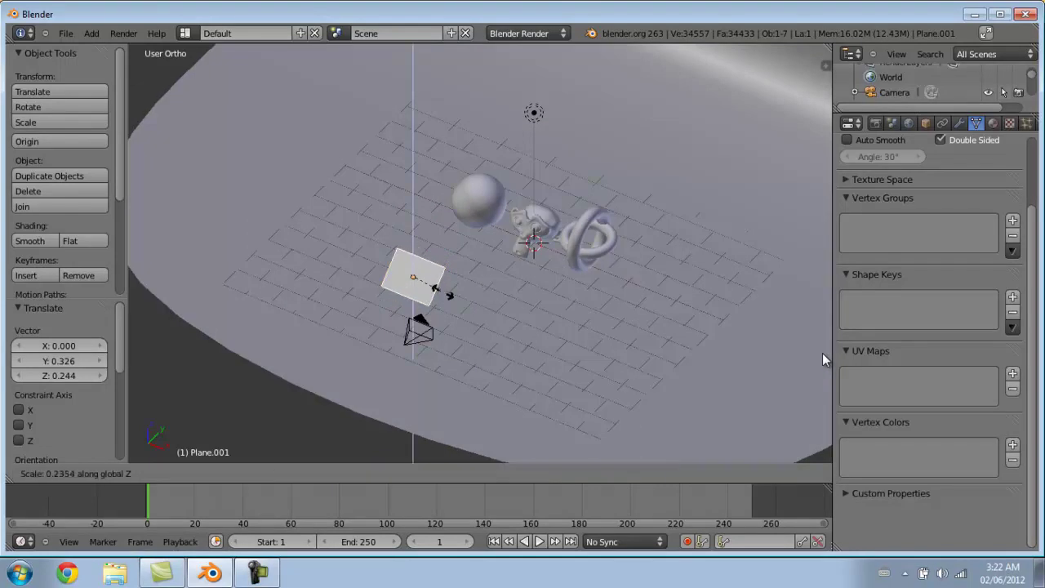
{"action": "left_click", "coordinate": [414, 280]}
{"action": "key", "text": "s"}
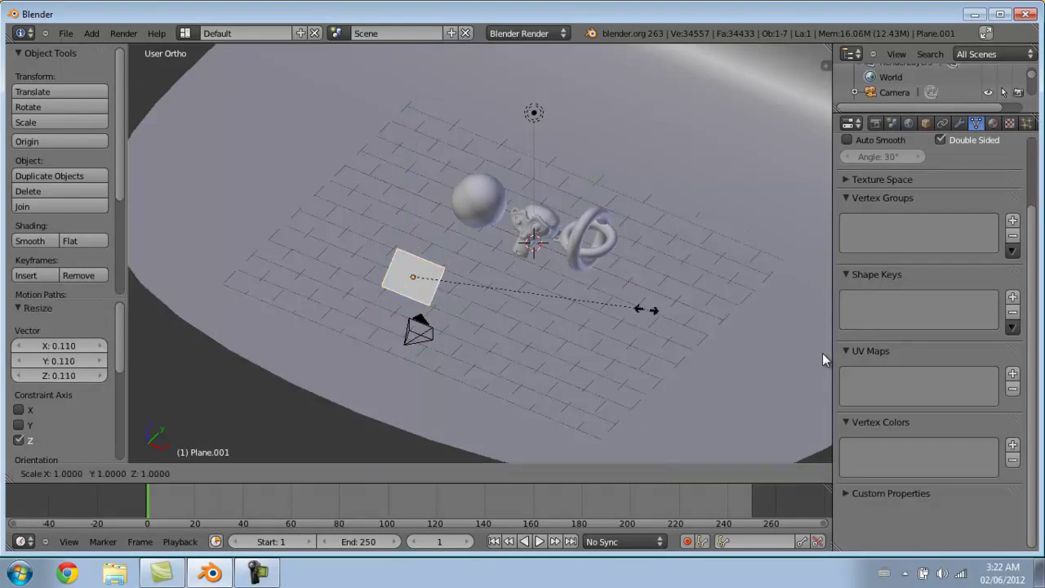
{"action": "key", "text": "z"}
{"action": "left_click", "coordinate": [433, 281]}
{"action": "key", "text": "s"}
{"action": "key", "text": "z"}
{"action": "left_click", "coordinate": [823, 360]}
{"action": "scroll", "coordinate": [823, 359], "scroll_direction": "down", "scroll_amount": 3}
- Stretch the strip along X by about 5.4, by about 5.9 and once more, so it spans far past the backdrop's width
{"action": "key", "text": "s"}
{"action": "key", "text": "x"}
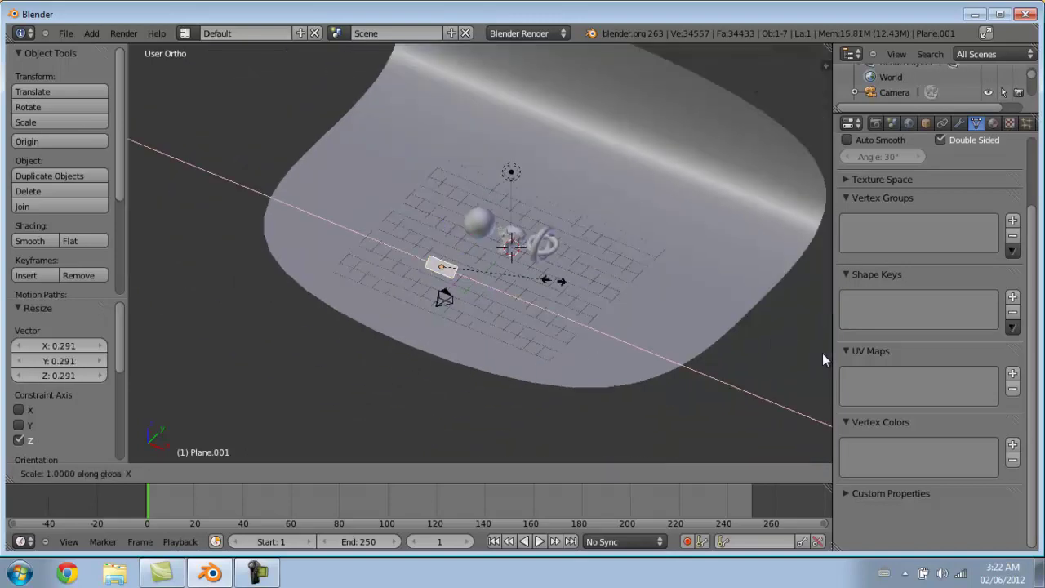
{"action": "left_click", "coordinate": [823, 360]}
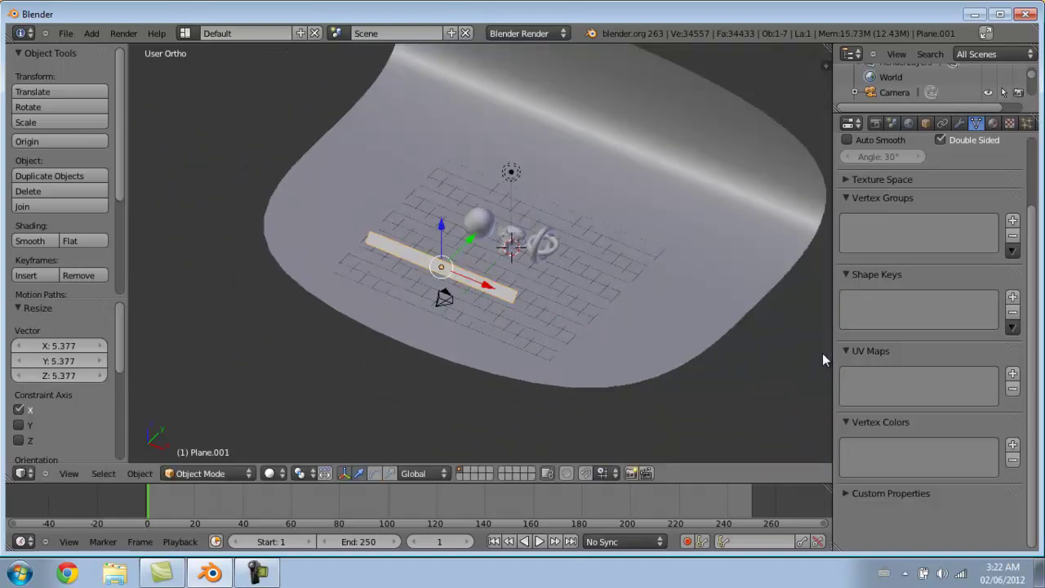
{"action": "key", "text": "s"}
{"action": "key", "text": "x"}
{"action": "left_click", "coordinate": [822, 359]}
{"action": "scroll", "coordinate": [823, 359], "scroll_direction": "down", "scroll_amount": 4}
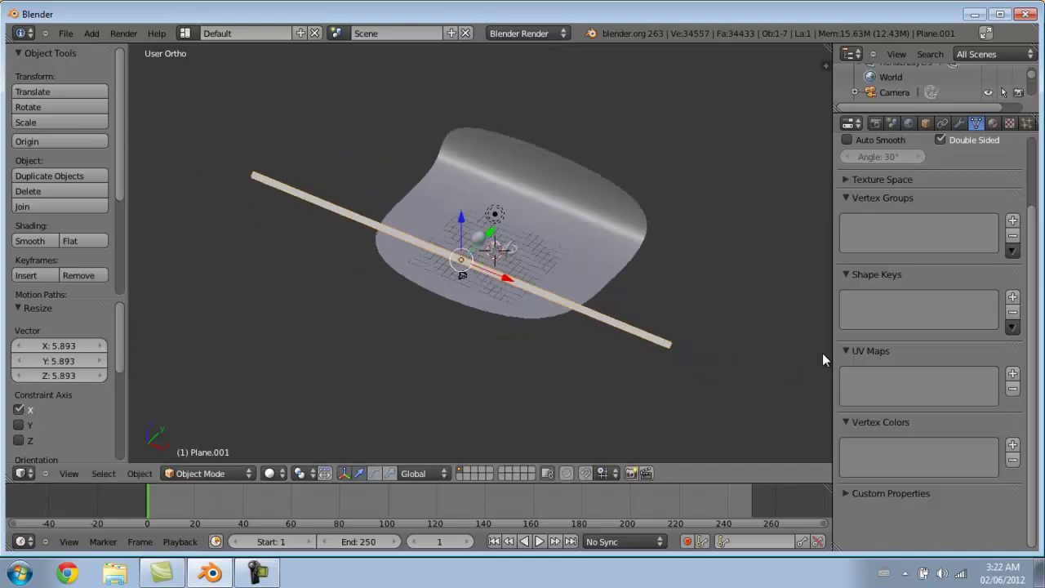
{"action": "middle_click_drag", "start_coordinate": [822, 359], "coordinate": [870, 359]}
{"action": "scroll", "coordinate": [823, 359], "scroll_direction": "up", "scroll_amount": 2}
{"action": "key", "text": "s"}
{"action": "key", "text": "x"}
{"action": "left_click", "coordinate": [823, 359]}
{"action": "scroll", "coordinate": [823, 360], "scroll_direction": "up", "scroll_amount": 2}
- Create a new material for the stretched plane and name it "Light Pannel"
{"action": "mouse_move", "coordinate": [823, 359]}
{"action": "middle_mouse_down"}
{"action": "mouse_move", "coordinate": [726, 347]}
{"action": "mouse_move", "coordinate": [710, 294]}
{"action": "middle_mouse_up"}
{"action": "left_click", "coordinate": [993, 124]}
{"action": "left_click", "coordinate": [896, 224]}
{"action": "left_click", "coordinate": [890, 225]}
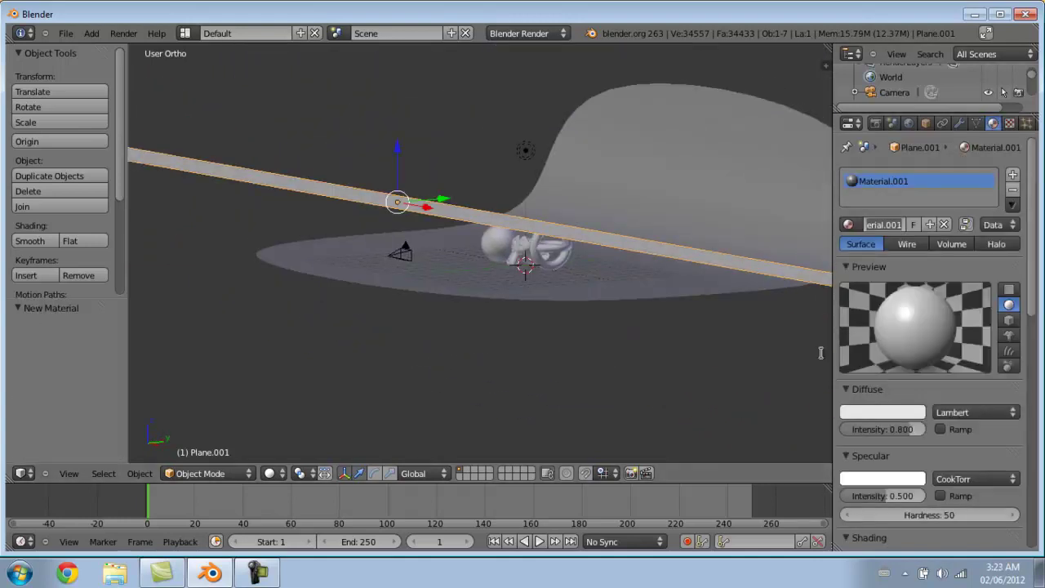
{"action": "type", "text": "light"}
{"action": "type", "text": " Pane"}
{"action": "type", "text": "el"}
{"action": "key", "text": "Return"}
- Set the light panel material's specular intensity to 0 and its emit value to 5
{"action": "scroll", "coordinate": [823, 359], "scroll_direction": "down", "scroll_amount": 2}
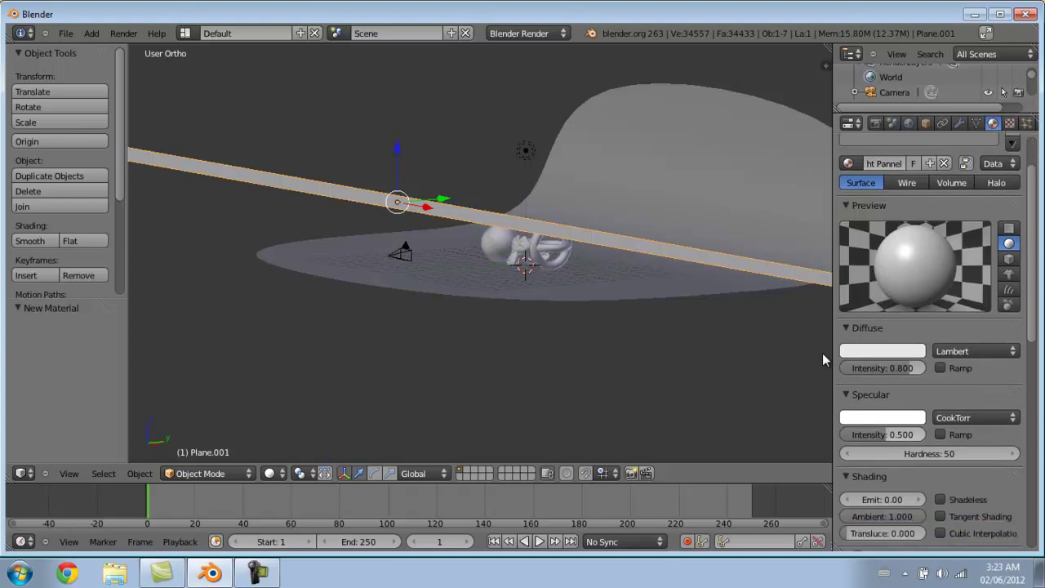
{"action": "left_click_drag", "start_coordinate": [897, 434], "coordinate": [843, 434]}
{"action": "scroll", "coordinate": [939, 417], "scroll_direction": "down", "scroll_amount": 4}
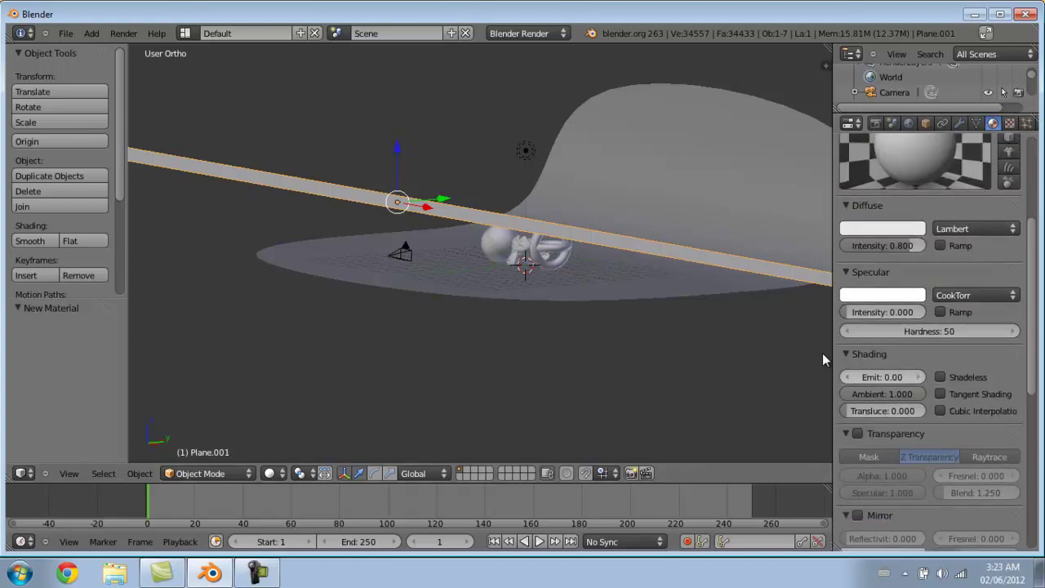
{"action": "left_click", "coordinate": [849, 377]}
{"action": "type", "text": "5"}
{"action": "key", "text": "Return"}
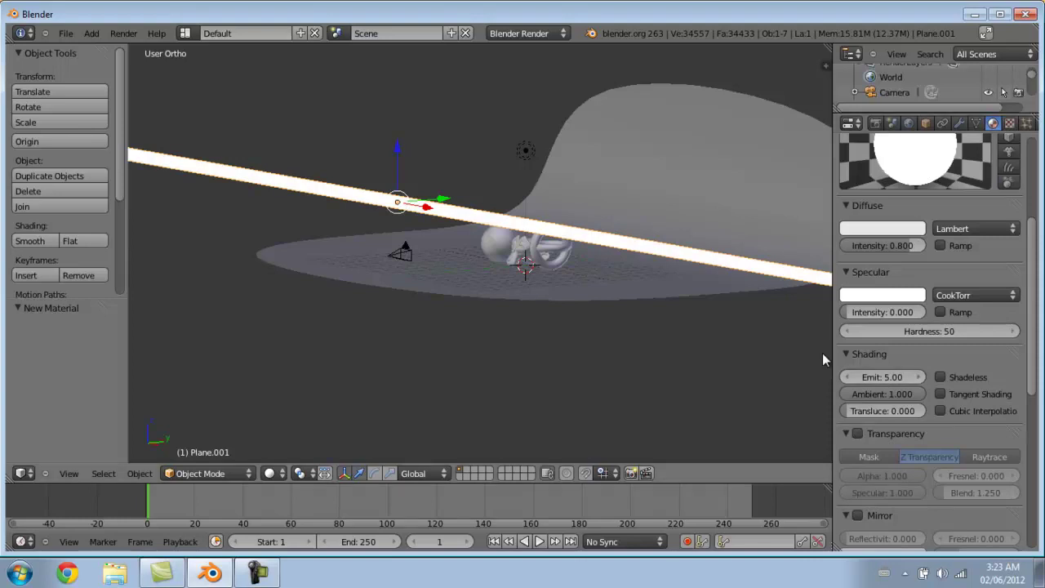
- Look through the camera and bring up the texture slots of the world instead of those of the panel's material
{"action": "key", "text": "KP_0"}
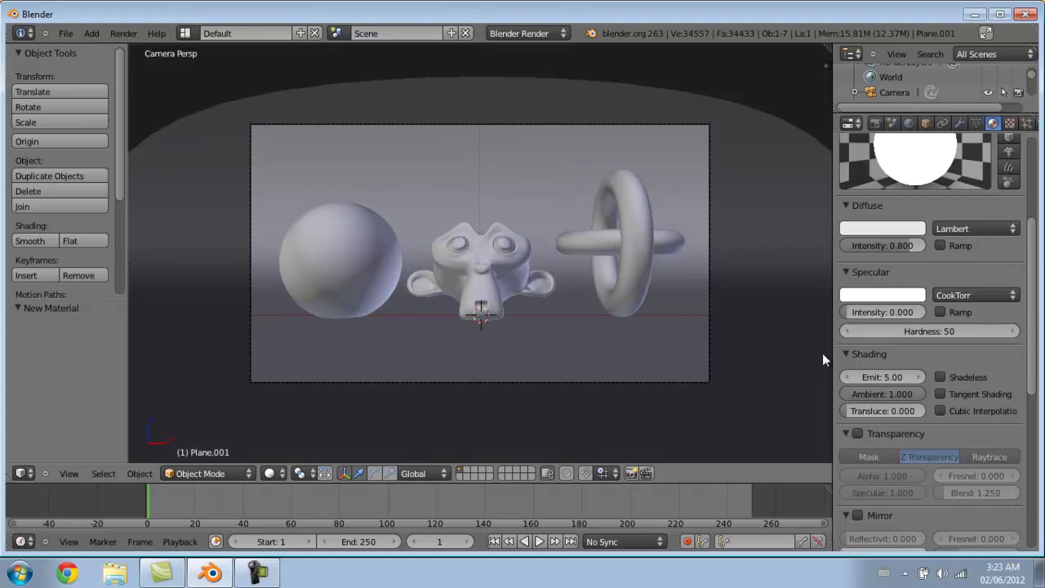
{"action": "left_click", "coordinate": [909, 123]}
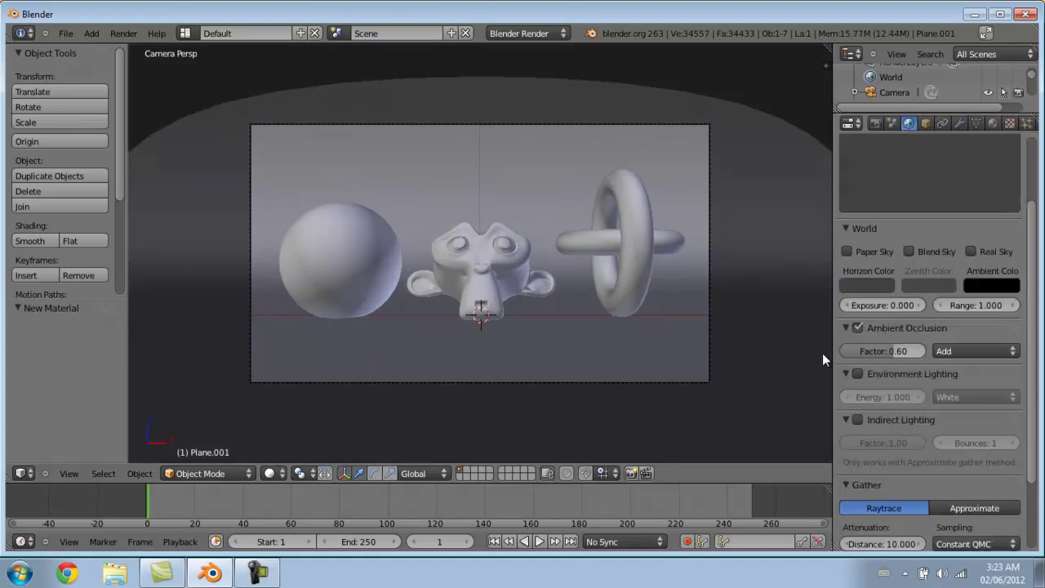
{"action": "scroll", "coordinate": [823, 360], "scroll_direction": "up", "scroll_amount": 1}
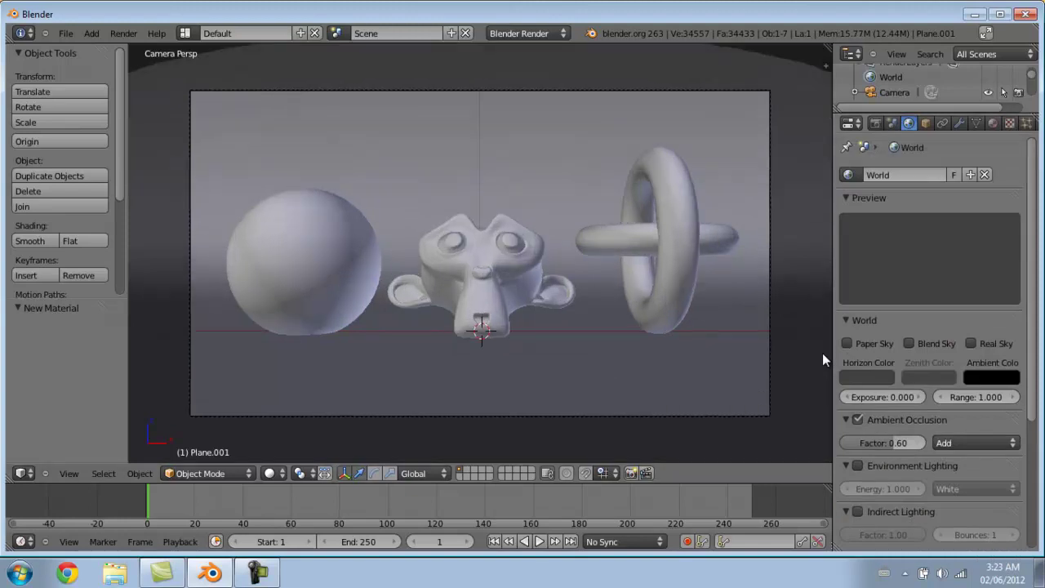
{"action": "left_click", "coordinate": [1009, 123]}
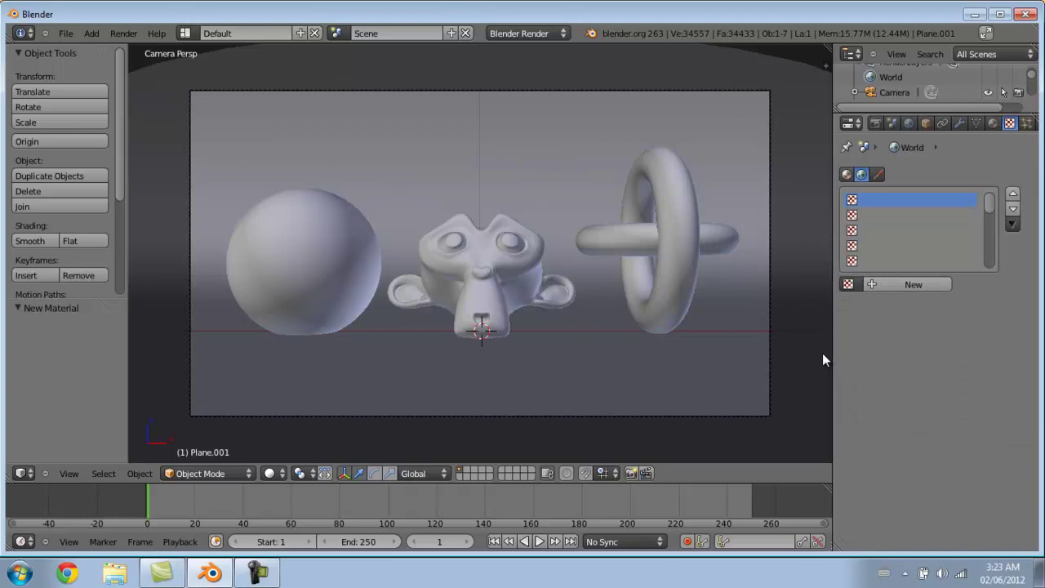
{"action": "left_click", "coordinate": [847, 175]}
{"action": "left_click", "coordinate": [861, 174]}
{"action": "left_click", "coordinate": [846, 175]}
{"action": "left_click", "coordinate": [861, 175]}
{"action": "left_click", "coordinate": [847, 174]}
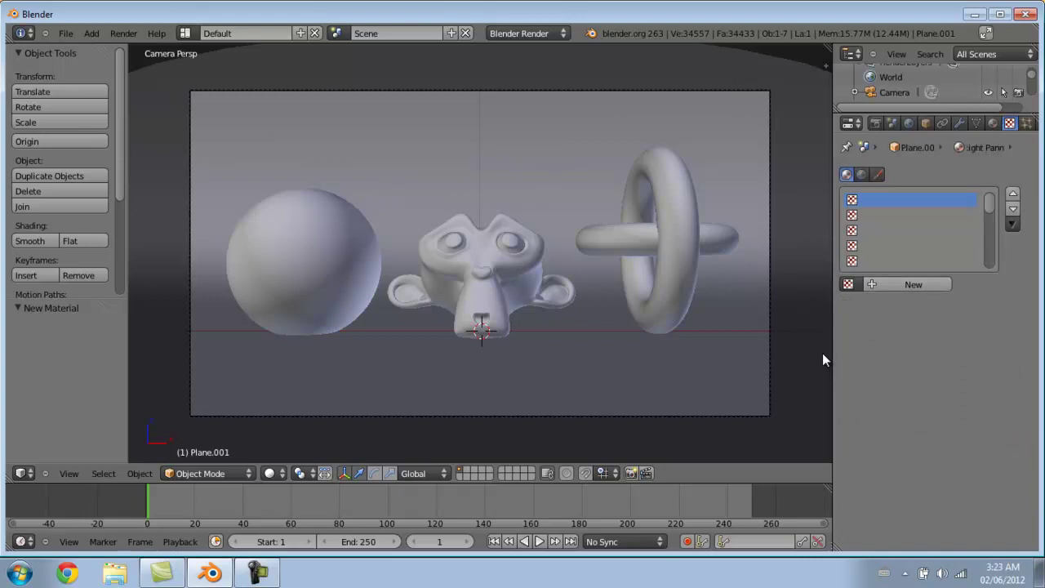
{"action": "left_click", "coordinate": [861, 175]}
- Add a new texture to the world and set its type to Image or Movie
{"action": "left_click", "coordinate": [913, 284]}
{"action": "left_click", "coordinate": [949, 303]}
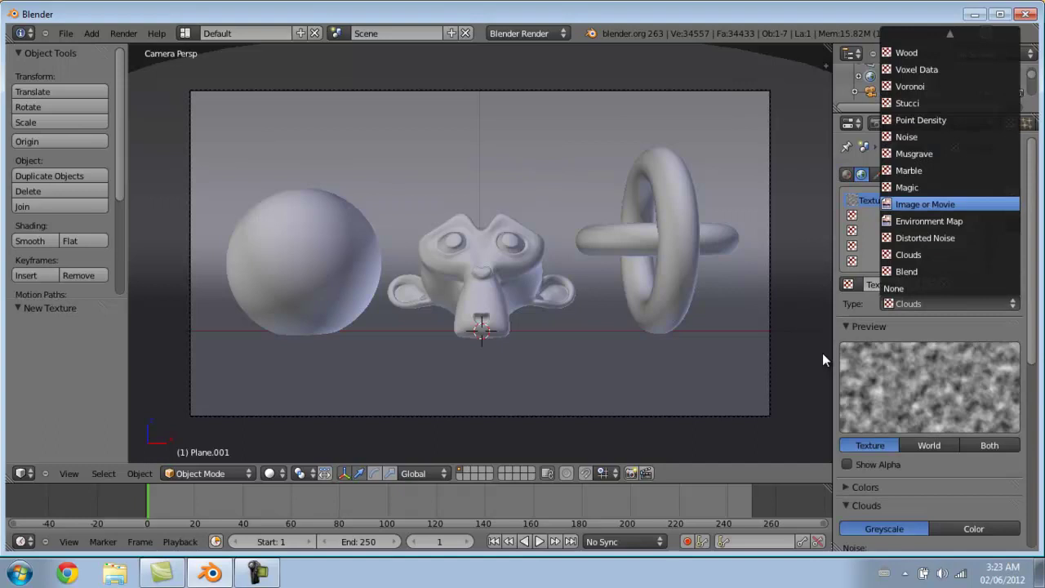
{"action": "left_click", "coordinate": [949, 204]}
{"action": "scroll", "coordinate": [951, 326], "scroll_direction": "down", "scroll_amount": 2}
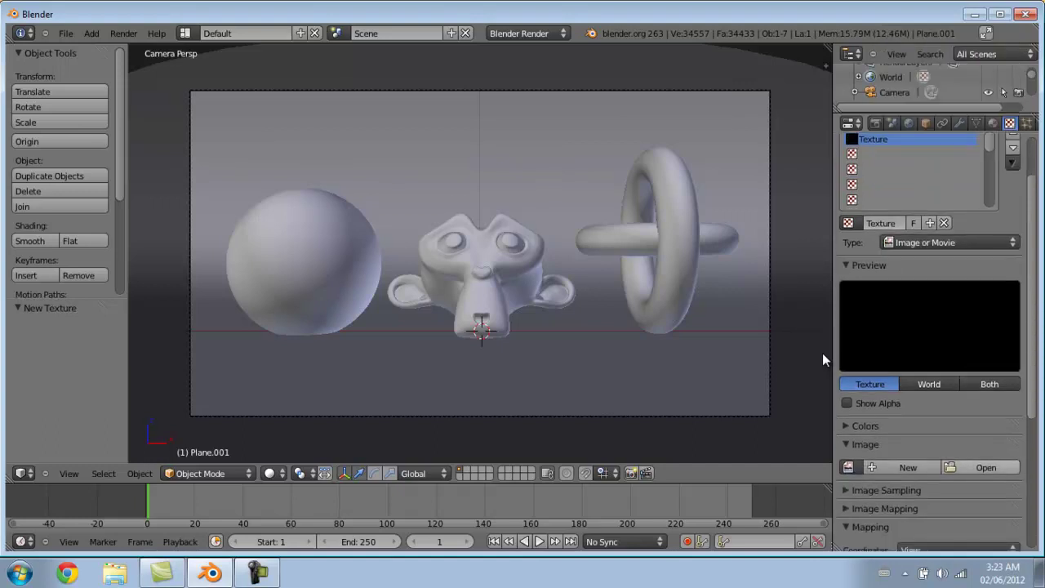
- Load Street HDR Blurred.hdr from the recent Reflections folder as the world texture's image
{"action": "left_click", "coordinate": [986, 467]}
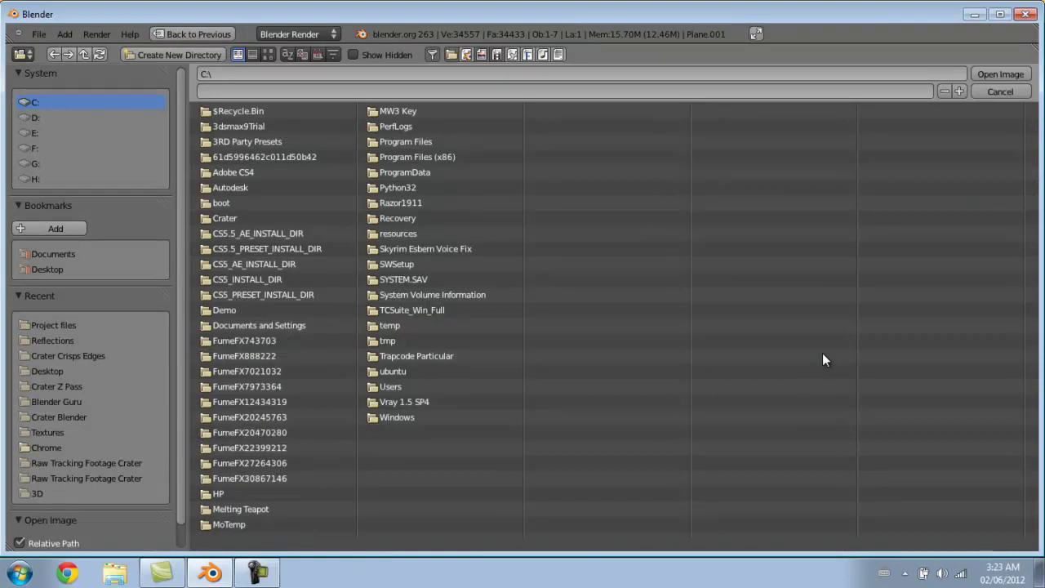
{"action": "left_click", "coordinate": [391, 387]}
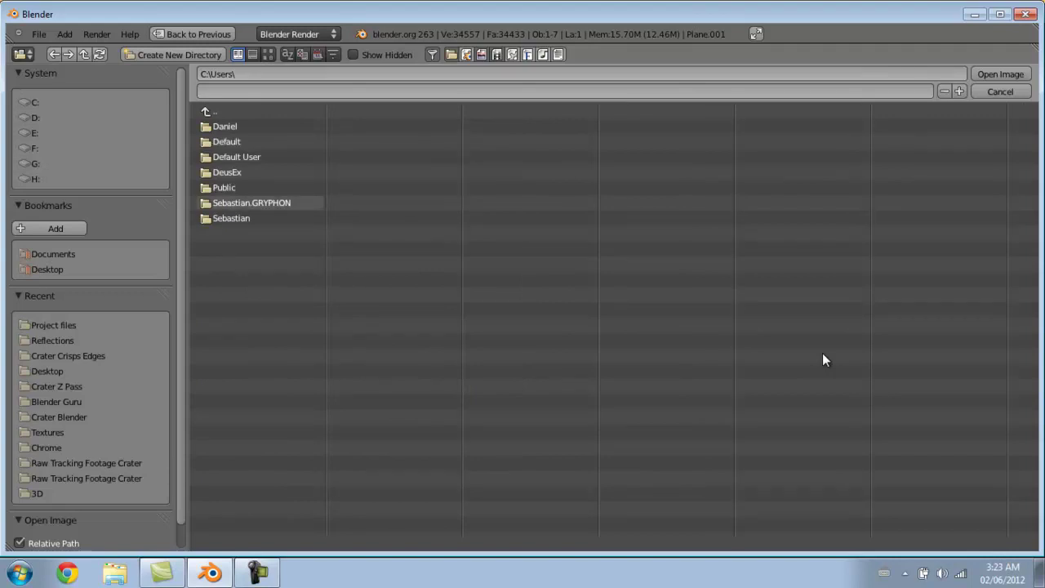
{"action": "left_click", "coordinate": [251, 202]}
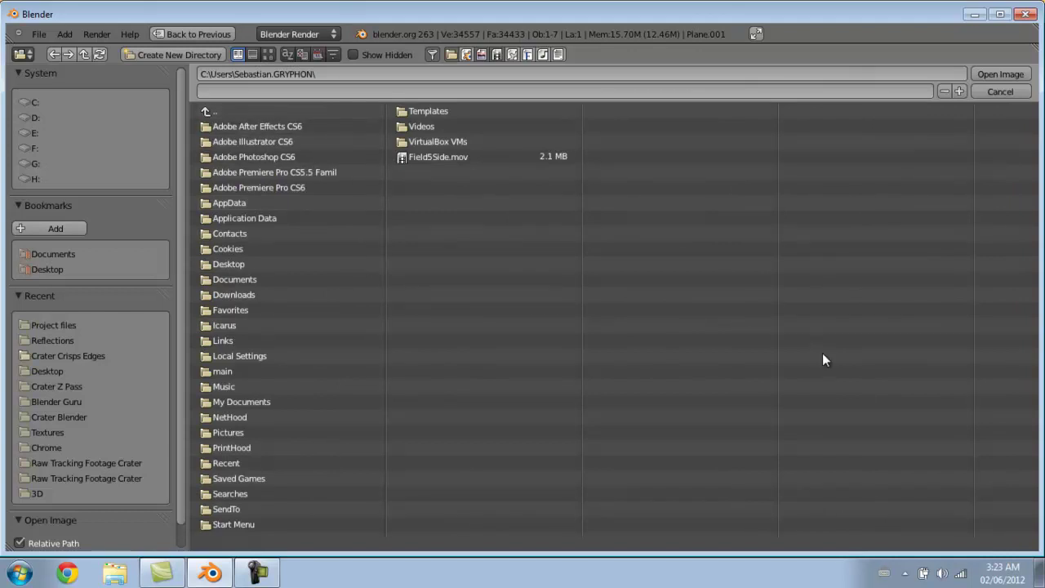
{"action": "left_click", "coordinate": [53, 341]}
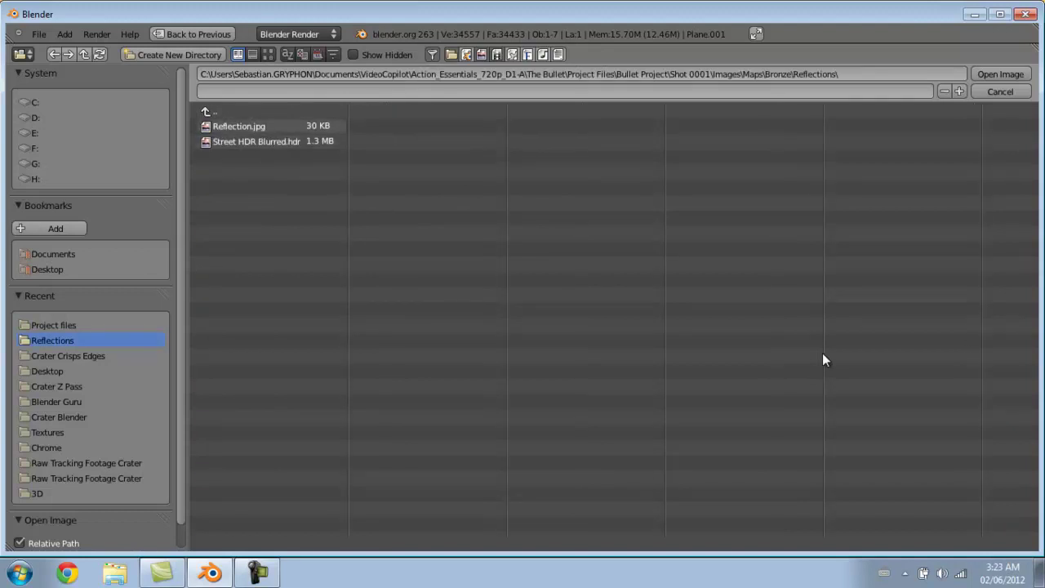
{"action": "left_click", "coordinate": [255, 142]}
{"action": "left_click", "coordinate": [1001, 74]}
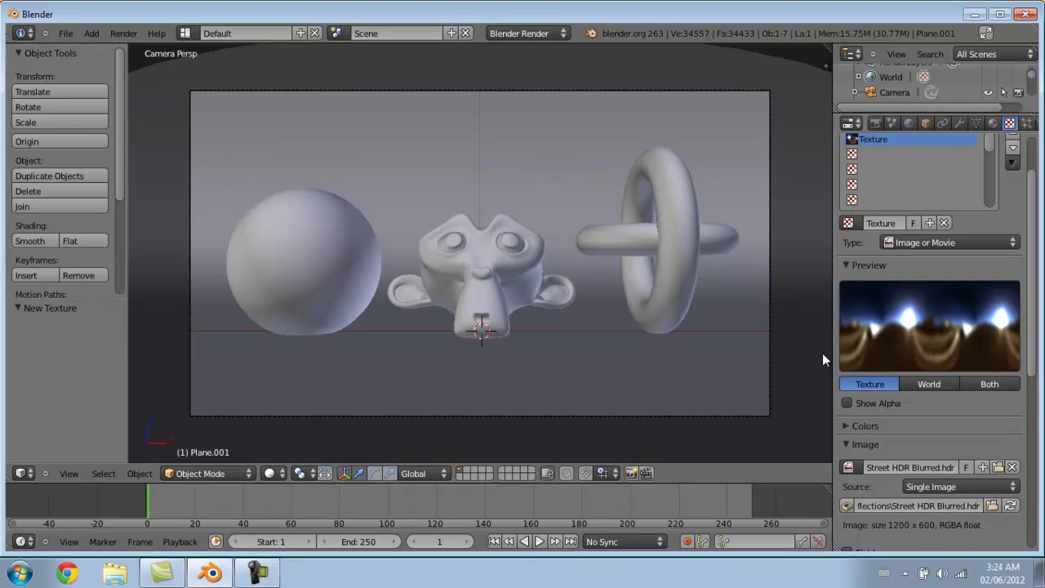
- Review the world texture's image and mapping settings and set its preview to show both texture and world
{"action": "scroll", "coordinate": [839, 356], "scroll_direction": "down", "scroll_amount": 3}
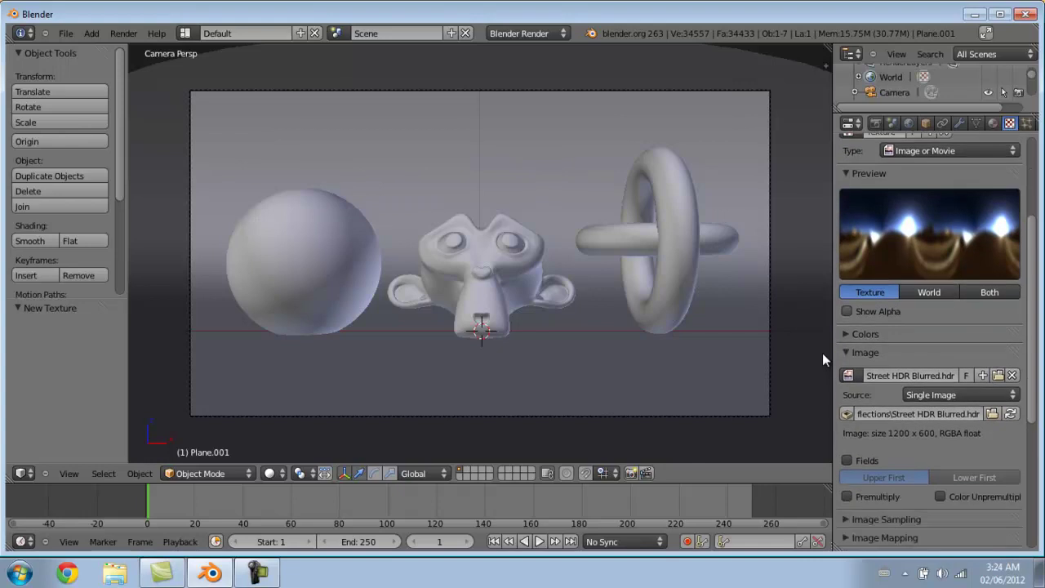
{"action": "scroll", "coordinate": [849, 356], "scroll_direction": "down", "scroll_amount": 5}
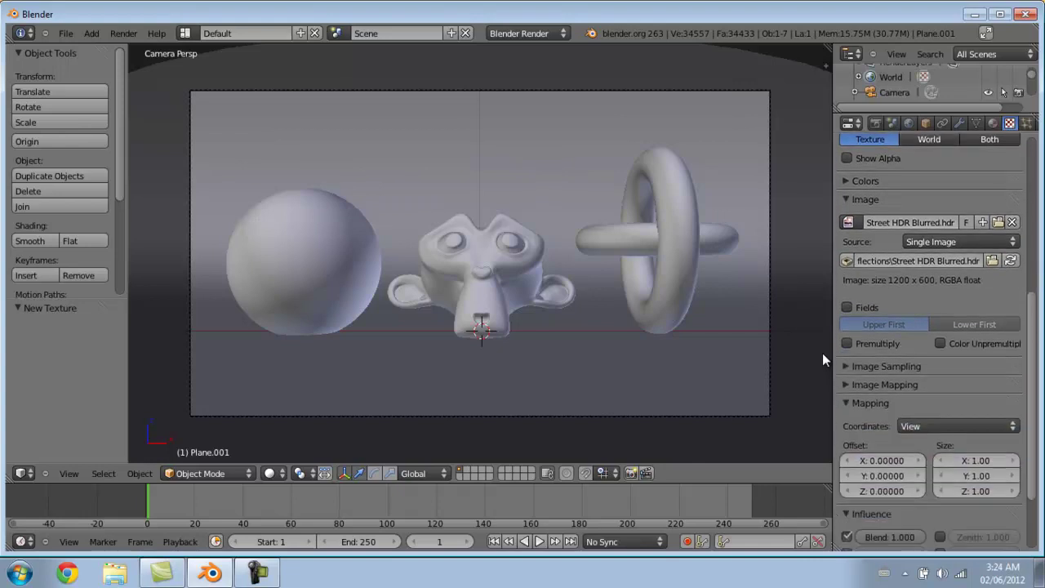
{"action": "scroll", "coordinate": [822, 360], "scroll_direction": "down", "scroll_amount": 3}
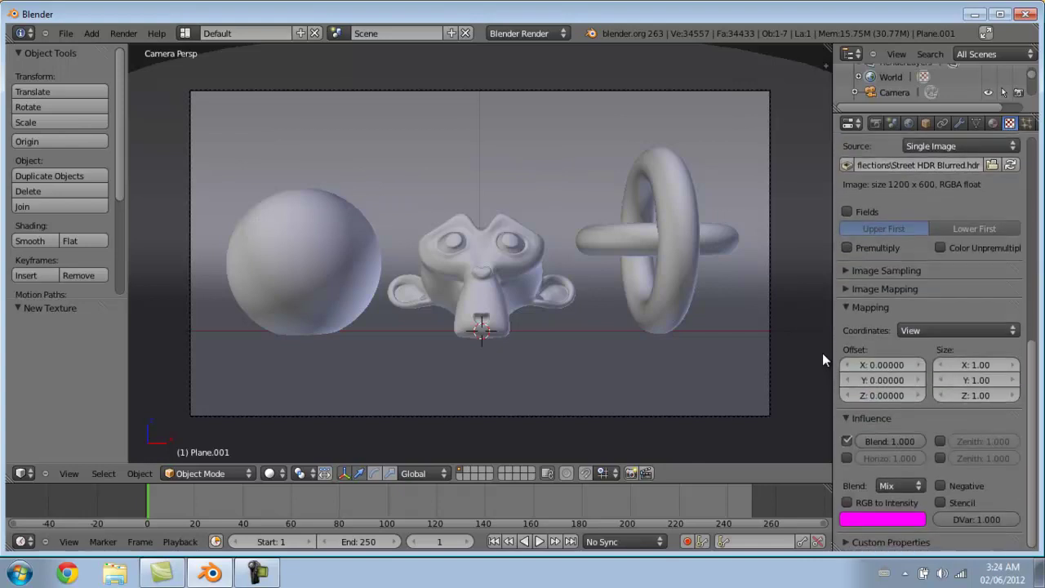
{"action": "scroll", "coordinate": [823, 360], "scroll_direction": "up", "scroll_amount": 8}
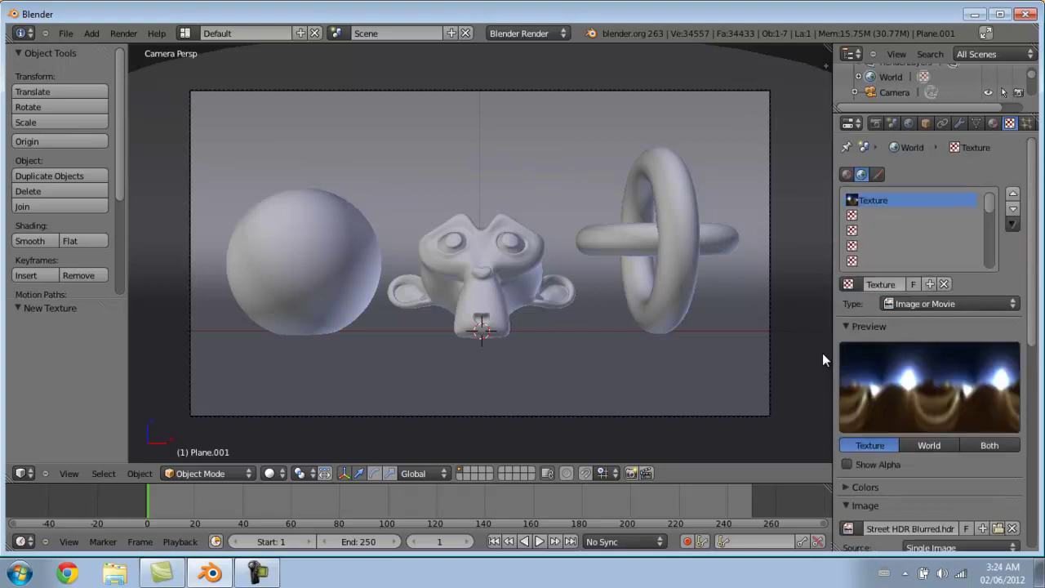
{"action": "left_click", "coordinate": [909, 124]}
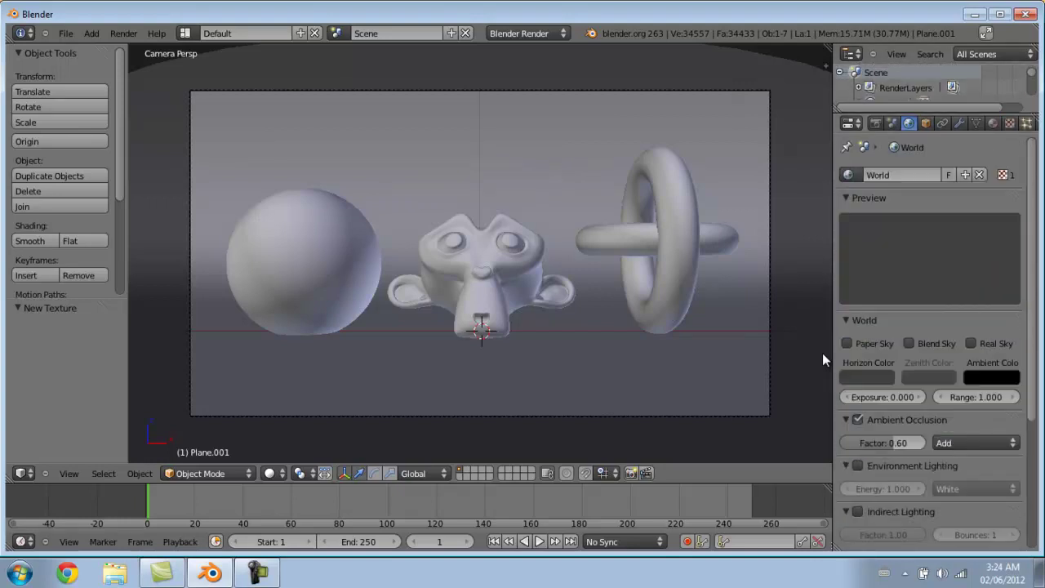
{"action": "left_click", "coordinate": [1010, 124]}
{"action": "left_click", "coordinate": [990, 445]}
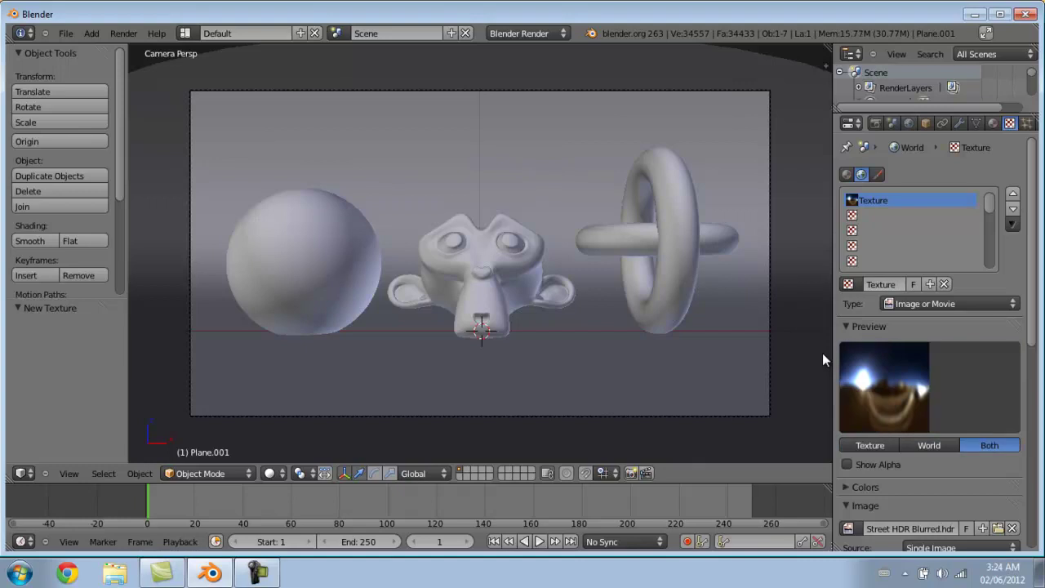
{"action": "left_click", "coordinate": [909, 123]}
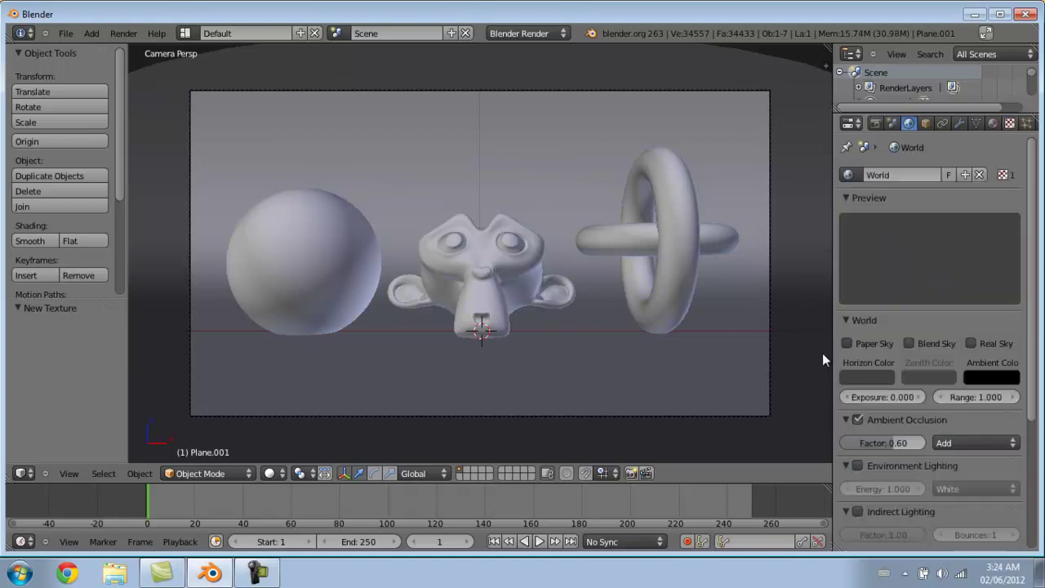
{"action": "left_click", "coordinate": [1010, 124]}
{"action": "scroll", "coordinate": [930, 359], "scroll_direction": "down", "scroll_amount": 2}
{"action": "scroll", "coordinate": [930, 359], "scroll_direction": "up", "scroll_amount": 2}
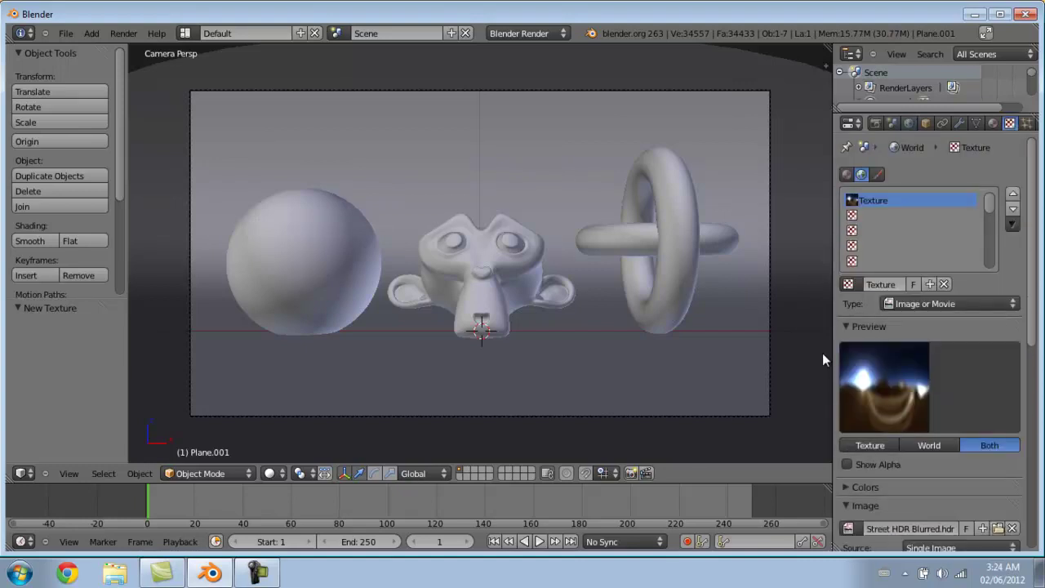
- Make the world texture influence the horizon and both zenith colors at 1.000
{"action": "scroll", "coordinate": [930, 343], "scroll_direction": "down", "scroll_amount": 2}
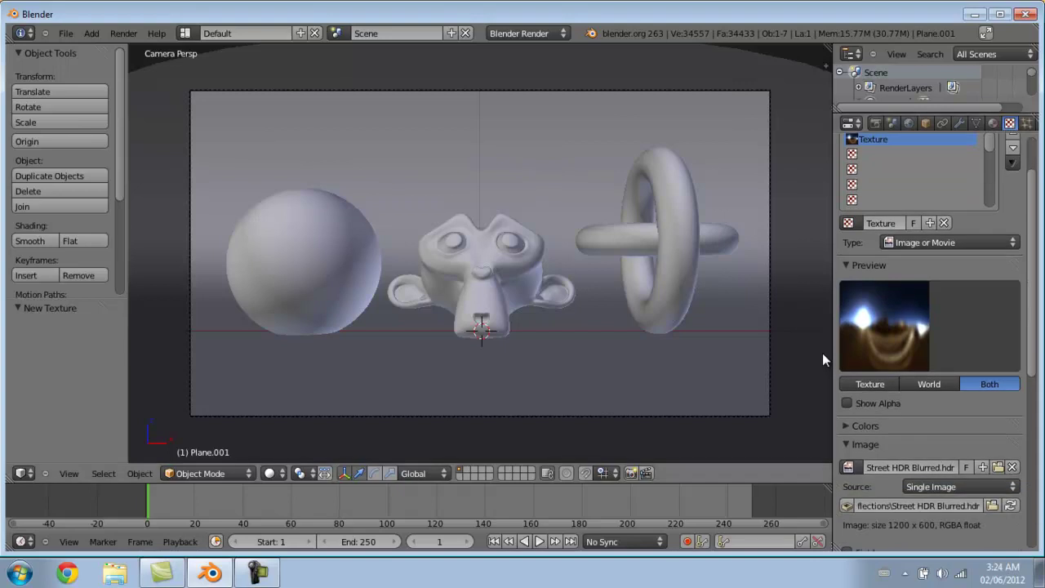
{"action": "scroll", "coordinate": [930, 327], "scroll_direction": "down", "scroll_amount": 6}
{"action": "scroll", "coordinate": [931, 343], "scroll_direction": "down", "scroll_amount": 4}
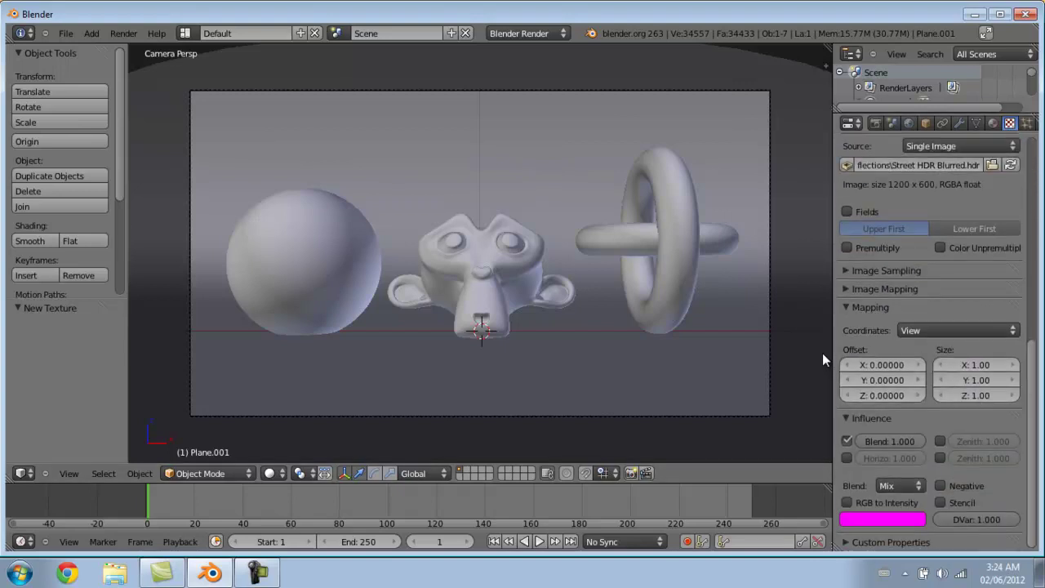
{"action": "left_click", "coordinate": [848, 458]}
{"action": "left_click", "coordinate": [941, 441]}
{"action": "left_click", "coordinate": [941, 458]}
{"action": "scroll", "coordinate": [839, 361], "scroll_direction": "up", "scroll_amount": 9}
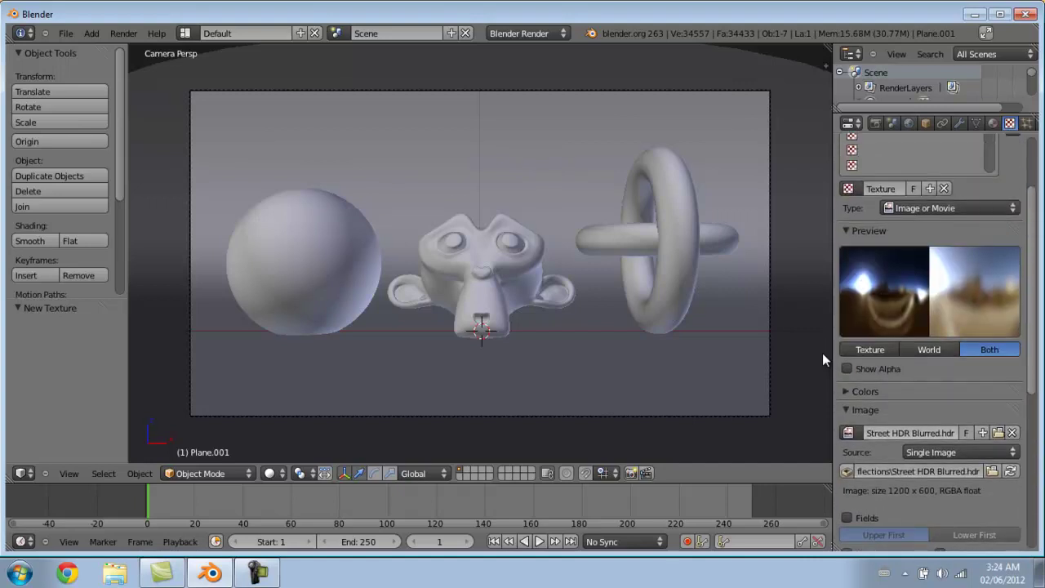
- Compare the world preview with the texture's Blend influence switched off and on
{"action": "scroll", "coordinate": [839, 361], "scroll_direction": "down", "scroll_amount": 7}
{"action": "scroll", "coordinate": [822, 360], "scroll_direction": "up", "scroll_amount": 10}
{"action": "scroll", "coordinate": [823, 360], "scroll_direction": "down", "scroll_amount": 8}
{"action": "scroll", "coordinate": [823, 359], "scroll_direction": "down", "scroll_amount": 2}
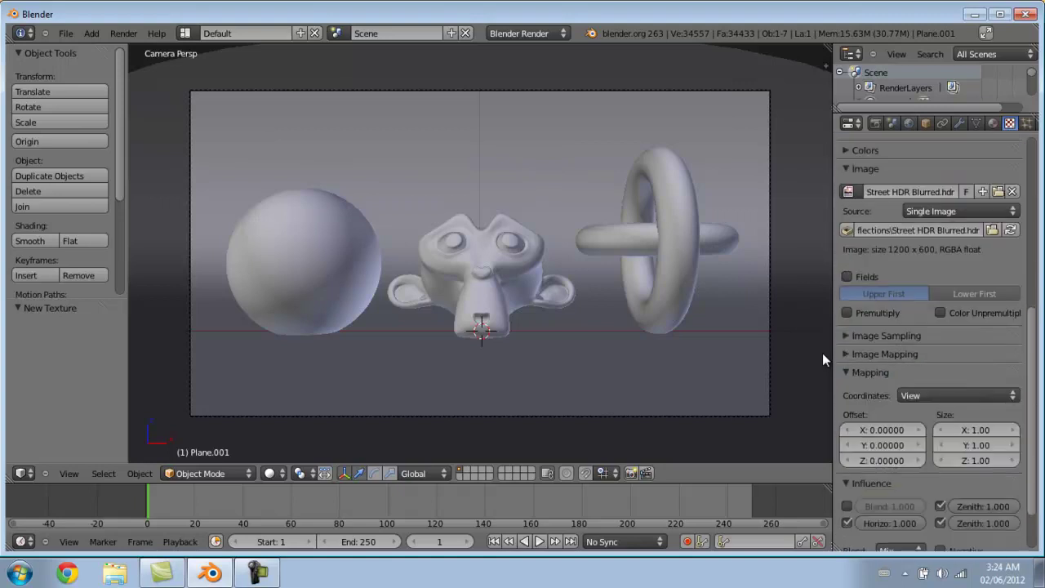
{"action": "scroll", "coordinate": [822, 360], "scroll_direction": "up", "scroll_amount": 10}
{"action": "scroll", "coordinate": [823, 360], "scroll_direction": "down", "scroll_amount": 12}
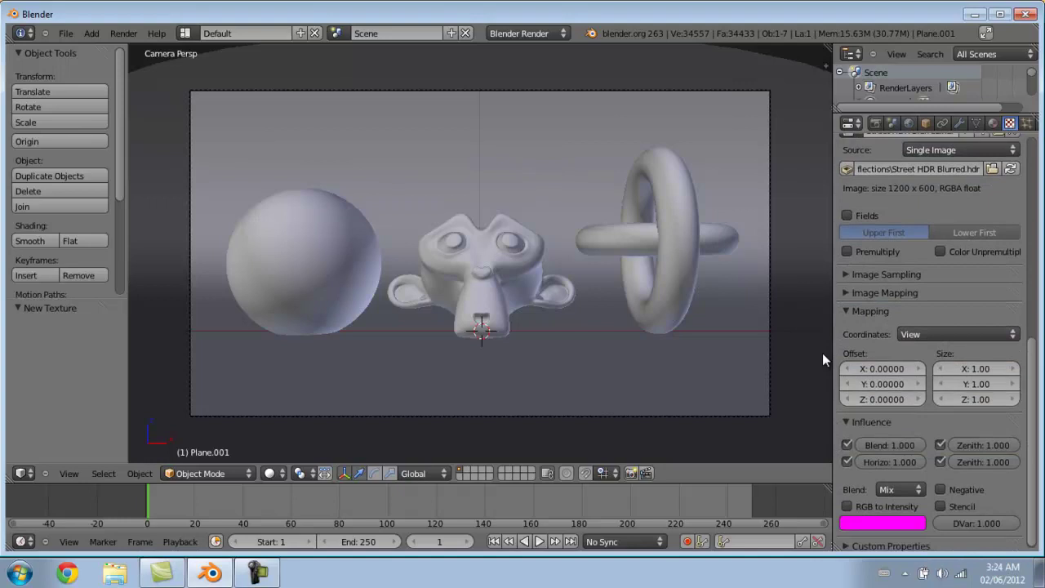
{"action": "scroll", "coordinate": [823, 360], "scroll_direction": "up", "scroll_amount": 12}
{"action": "scroll", "coordinate": [823, 360], "scroll_direction": "down", "scroll_amount": 4}
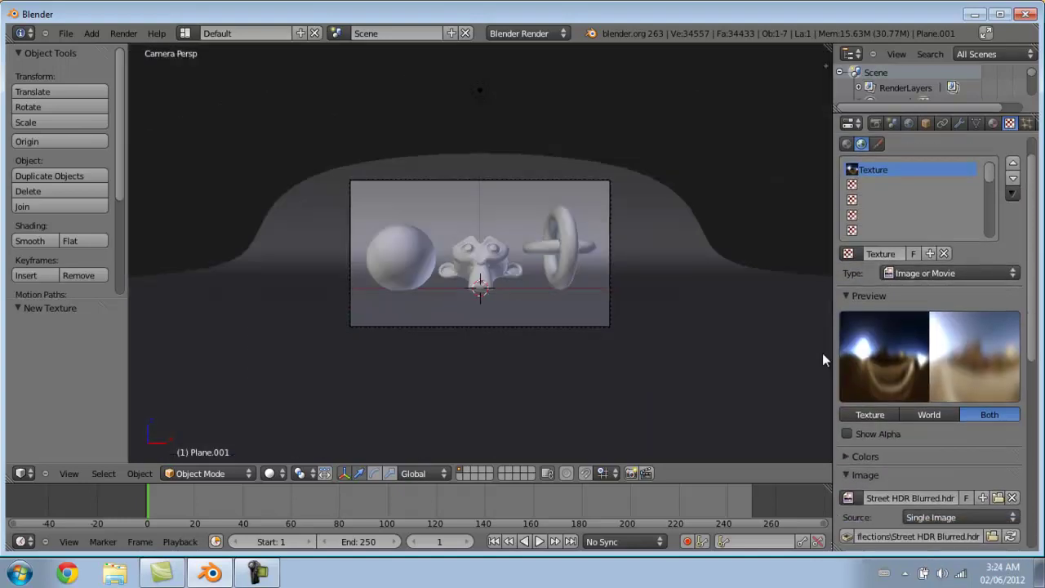
- Render the chrome sphere, monkey and tori from the camera view with the HDR world texture
{"action": "scroll", "coordinate": [822, 360], "scroll_direction": "down", "scroll_amount": 10}
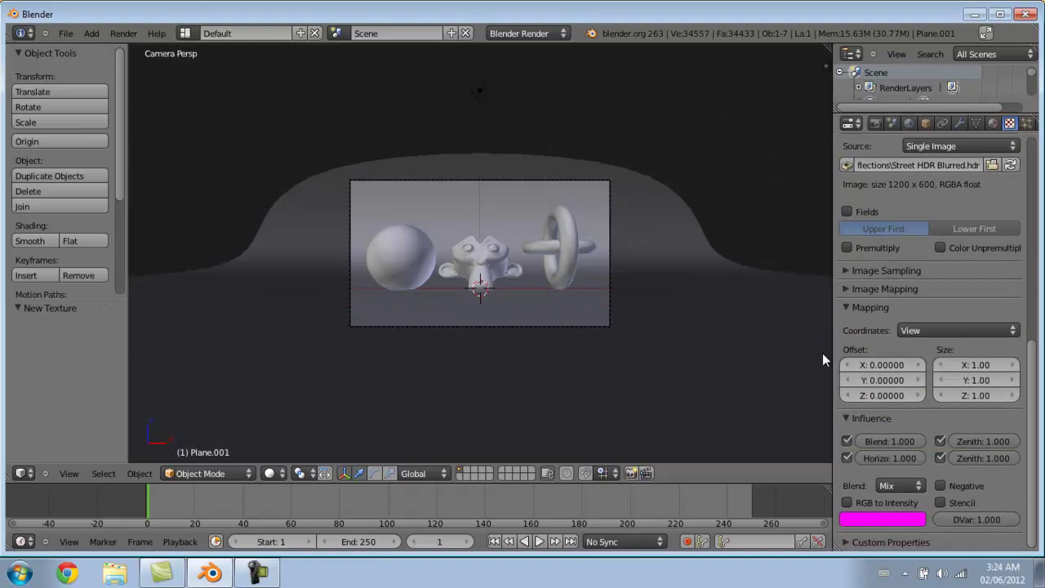
{"action": "scroll", "coordinate": [823, 360], "scroll_direction": "up", "scroll_amount": 3}
{"action": "scroll", "coordinate": [823, 360], "scroll_direction": "up", "scroll_amount": 3}
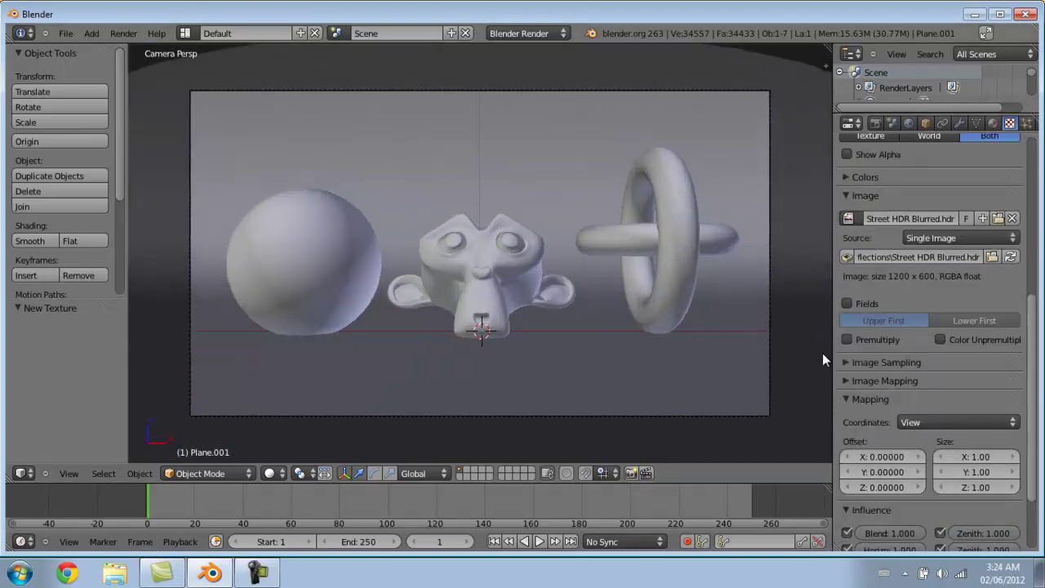
{"action": "key", "text": "F12"}
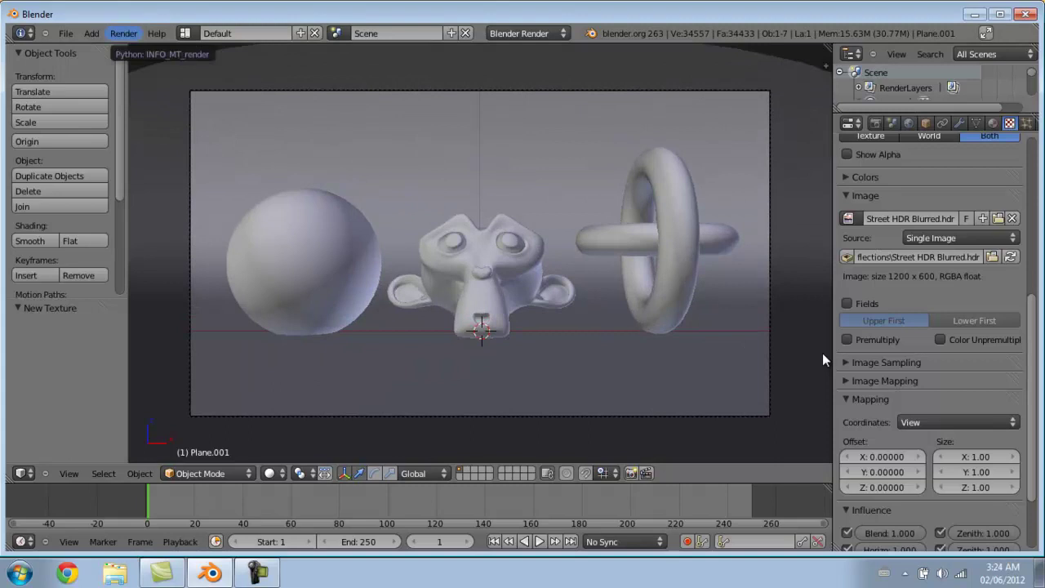
{"action": "left_click", "coordinate": [124, 34]}
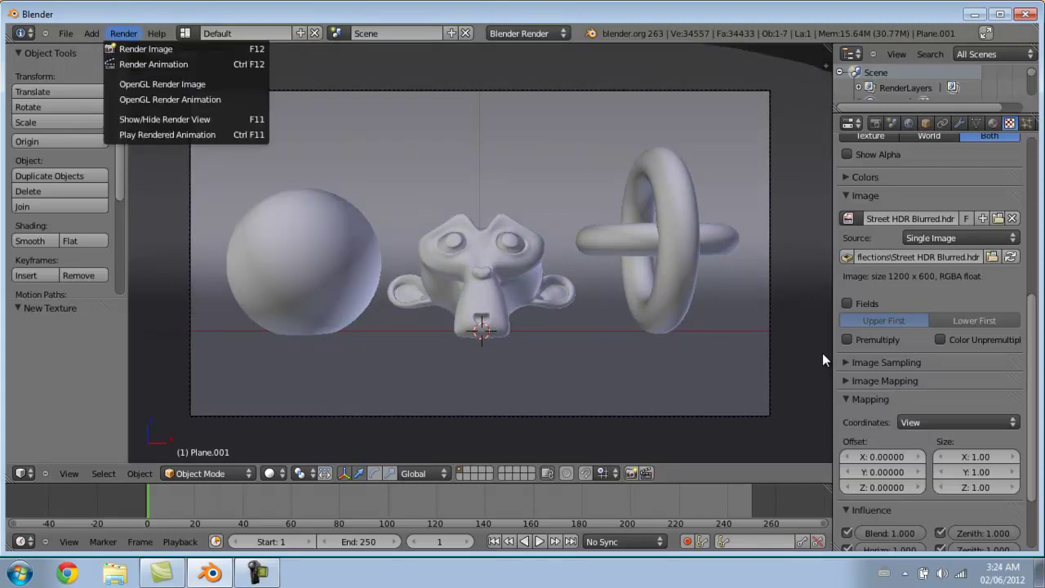
{"action": "left_click", "coordinate": [143, 47]}
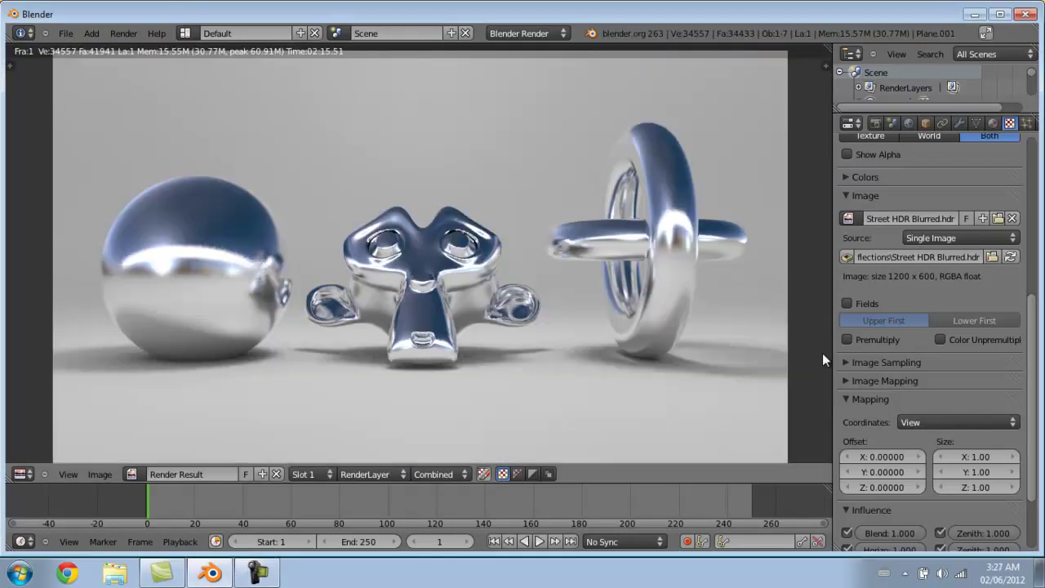
- Examine the reflections in the rendered image and the light panel's material settings, and return to the 3D view
{"action": "scroll", "coordinate": [823, 360], "scroll_direction": "up", "scroll_amount": 2}
{"action": "mouse_move", "coordinate": [823, 359]}
{"action": "middle_mouse_down"}
{"action": "mouse_move", "coordinate": [578, 356]}
{"action": "mouse_move", "coordinate": [781, 347]}
{"action": "middle_mouse_up"}
{"action": "scroll", "coordinate": [823, 359], "scroll_direction": "up", "scroll_amount": 2}
{"action": "scroll", "coordinate": [823, 359], "scroll_direction": "up", "scroll_amount": 1}
{"action": "mouse_move", "coordinate": [123, 343]}
{"action": "middle_mouse_down"}
{"action": "mouse_move", "coordinate": [694, 421]}
{"action": "mouse_move", "coordinate": [943, 352]}
{"action": "mouse_move", "coordinate": [833, 235]}
{"action": "middle_mouse_up"}
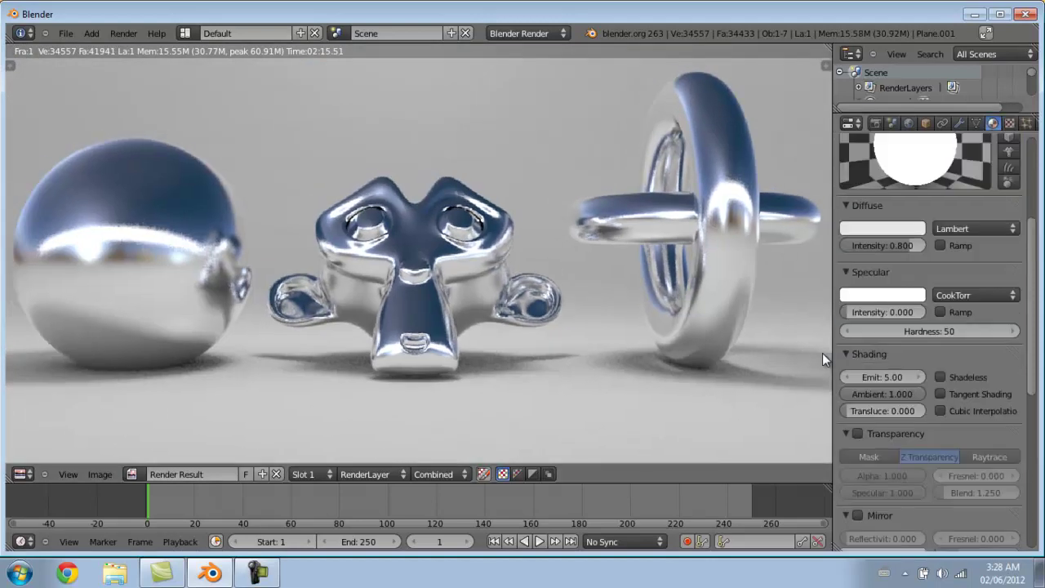
{"action": "scroll", "coordinate": [841, 360], "scroll_direction": "down", "scroll_amount": 3}
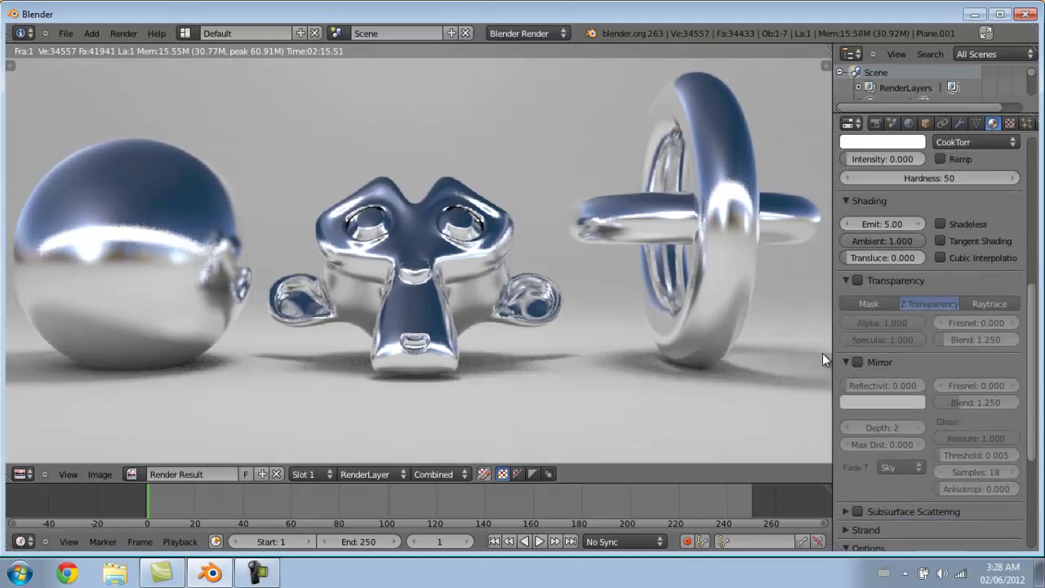
{"action": "scroll", "coordinate": [841, 360], "scroll_direction": "up", "scroll_amount": 4}
{"action": "scroll", "coordinate": [418, 502], "scroll_direction": "up", "scroll_amount": 1}
{"action": "scroll", "coordinate": [824, 360], "scroll_direction": "up", "scroll_amount": 2}
{"action": "left_click", "coordinate": [23, 475]}
{"action": "left_click", "coordinate": [42, 459]}
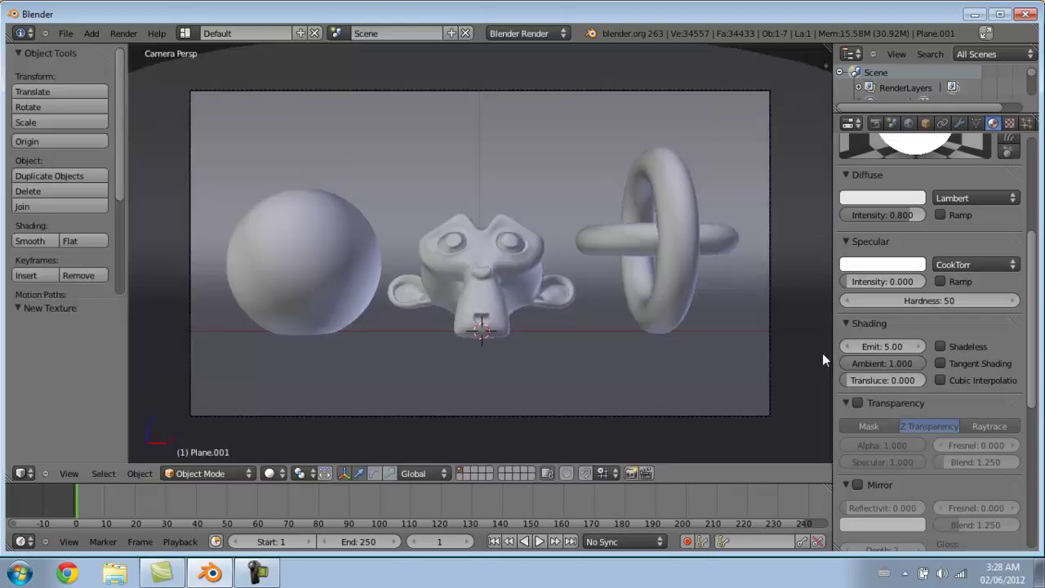
- Select the monkey and review its Chrome material's shading, mirror, gloss and options settings, including the mirror color
{"action": "right_click", "coordinate": [481, 277]}
{"action": "scroll", "coordinate": [975, 354], "scroll_direction": "down", "scroll_amount": 5}
{"action": "left_click", "coordinate": [844, 371]}
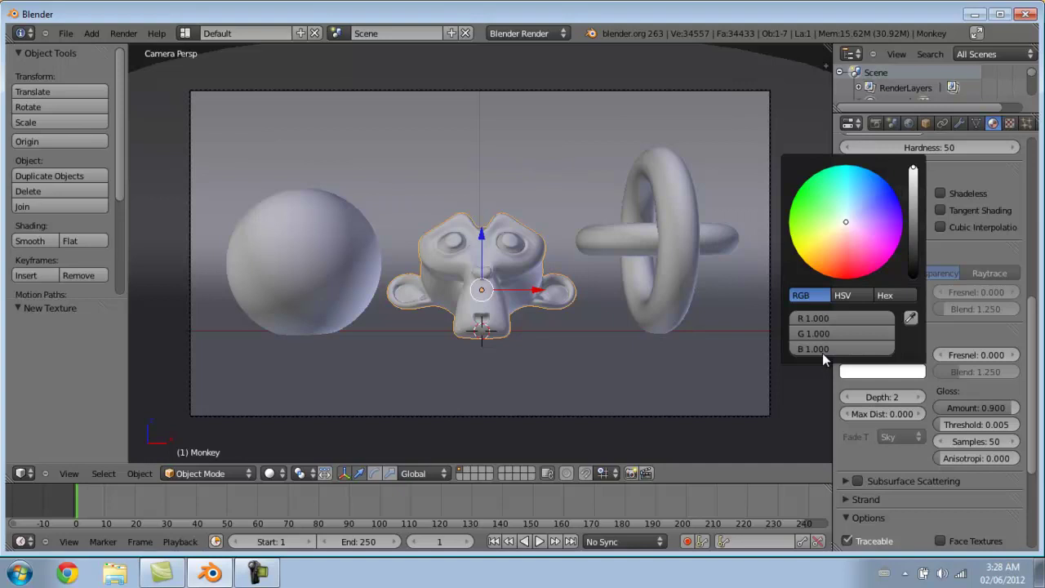
{"action": "scroll", "coordinate": [825, 359], "scroll_direction": "down", "scroll_amount": 4}
{"action": "scroll", "coordinate": [825, 359], "scroll_direction": "up", "scroll_amount": 12}
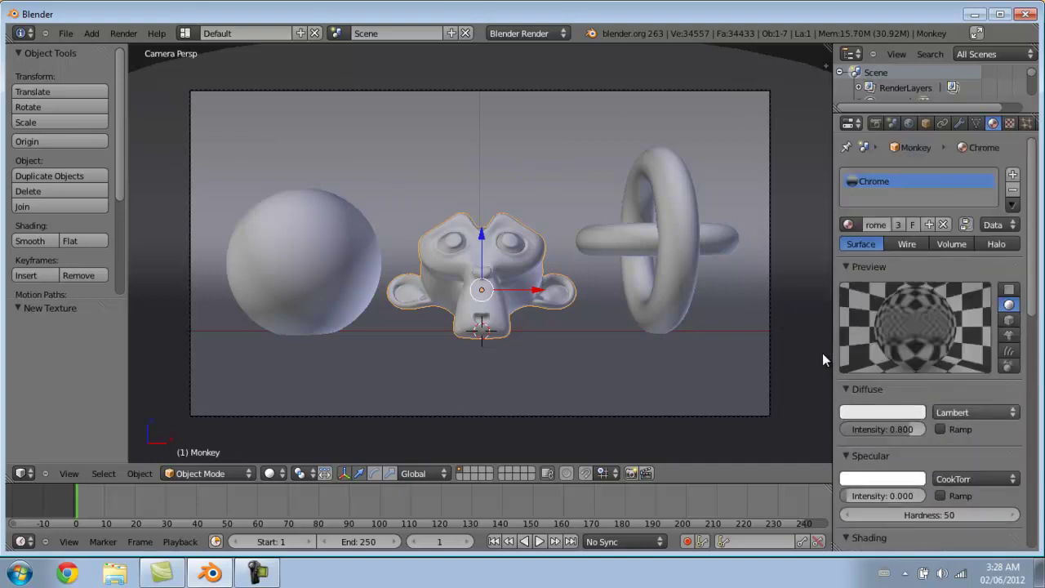
{"action": "scroll", "coordinate": [824, 359], "scroll_direction": "down", "scroll_amount": 9}
{"action": "scroll", "coordinate": [823, 360], "scroll_direction": "down", "scroll_amount": 3}
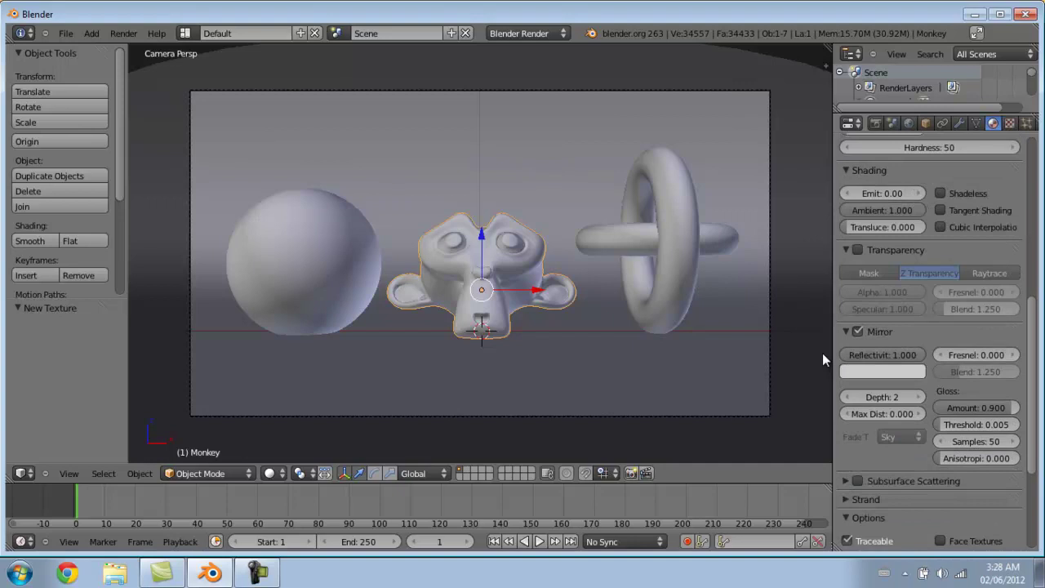
{"action": "scroll", "coordinate": [823, 359], "scroll_direction": "up", "scroll_amount": 10}
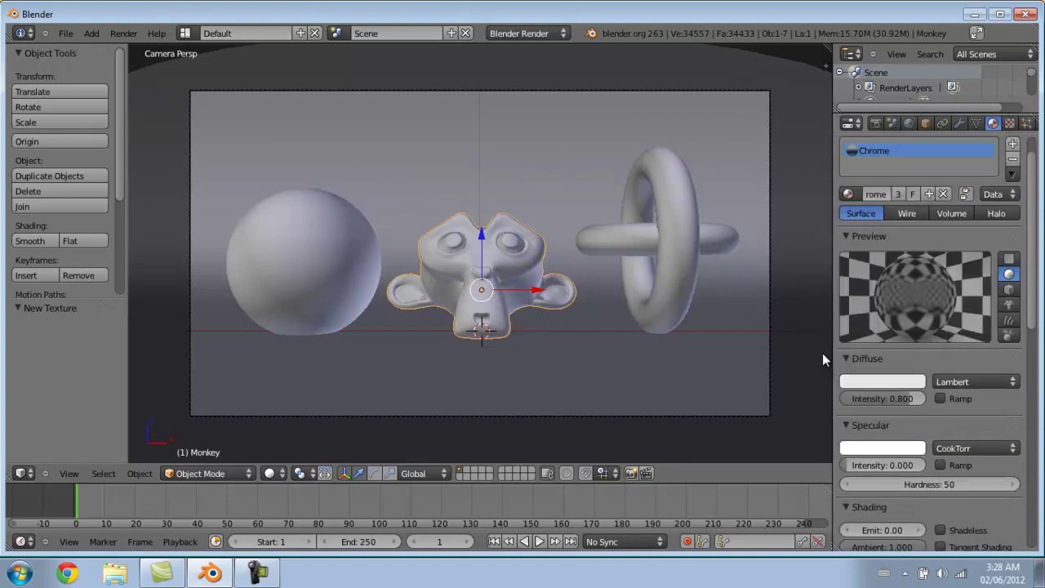
{"action": "scroll", "coordinate": [823, 359], "scroll_direction": "down", "scroll_amount": 8}
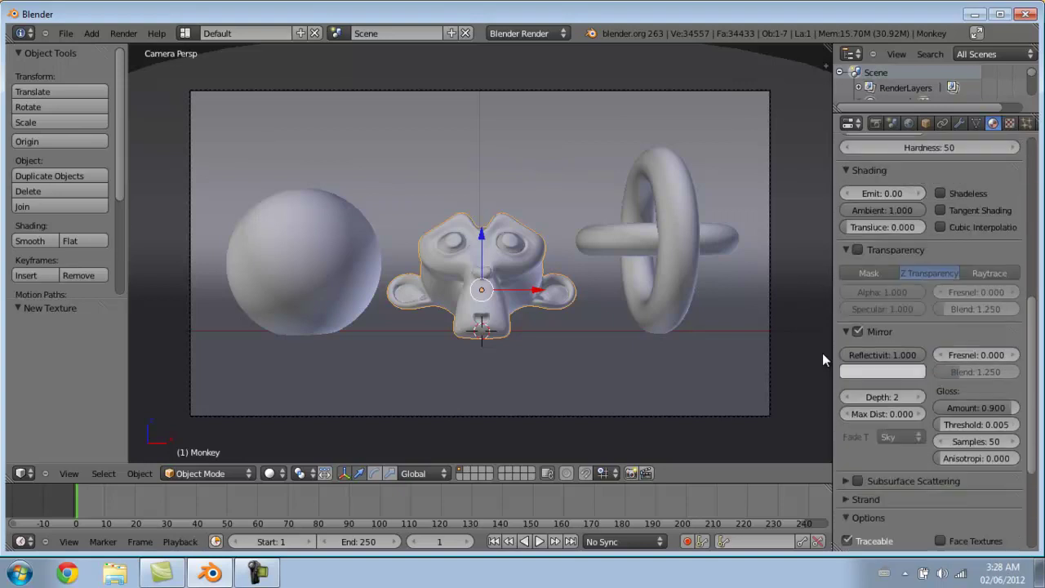
{"action": "scroll", "coordinate": [823, 359], "scroll_direction": "up", "scroll_amount": 1}
{"action": "scroll", "coordinate": [822, 359], "scroll_direction": "down", "scroll_amount": 9}
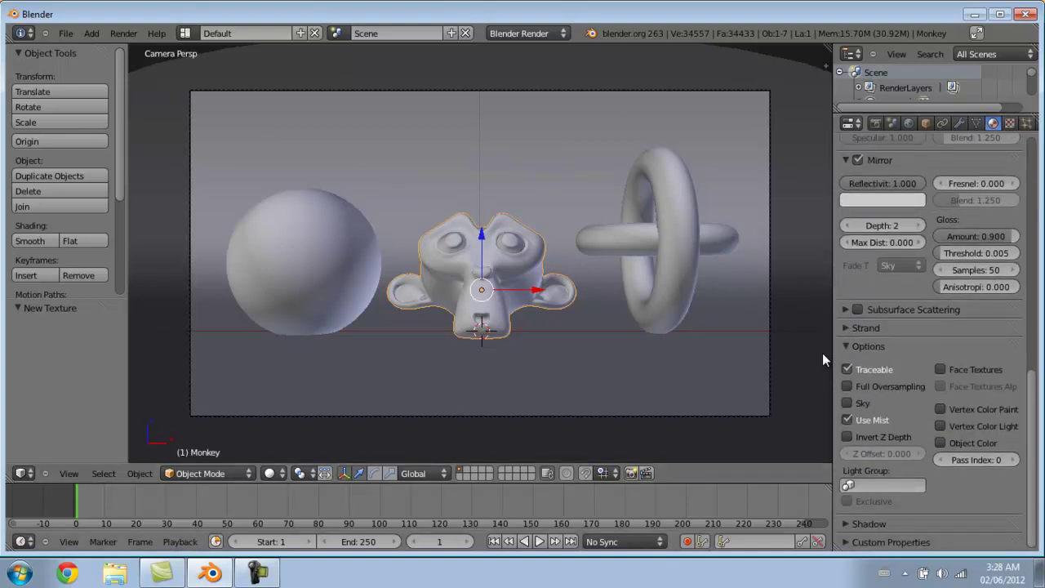
- Set the monkey's origin to the 3D cursor and scale it up to about 1.087
{"action": "left_click", "coordinate": [140, 473]}
{"action": "mouse_move", "coordinate": [198, 408]}
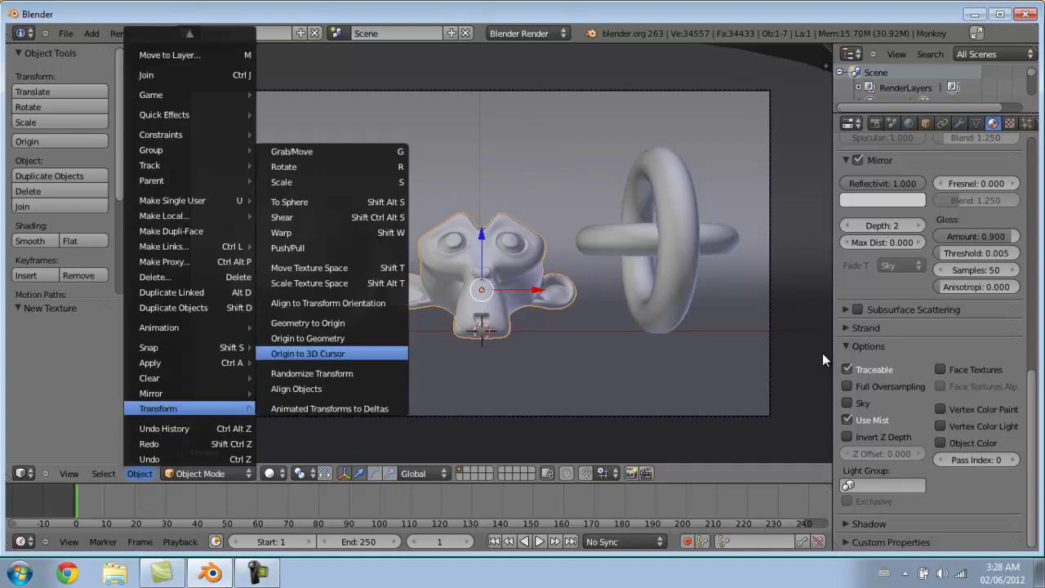
{"action": "left_click", "coordinate": [335, 354]}
{"action": "key", "text": "s"}
{"action": "left_click", "coordinate": [595, 301]}
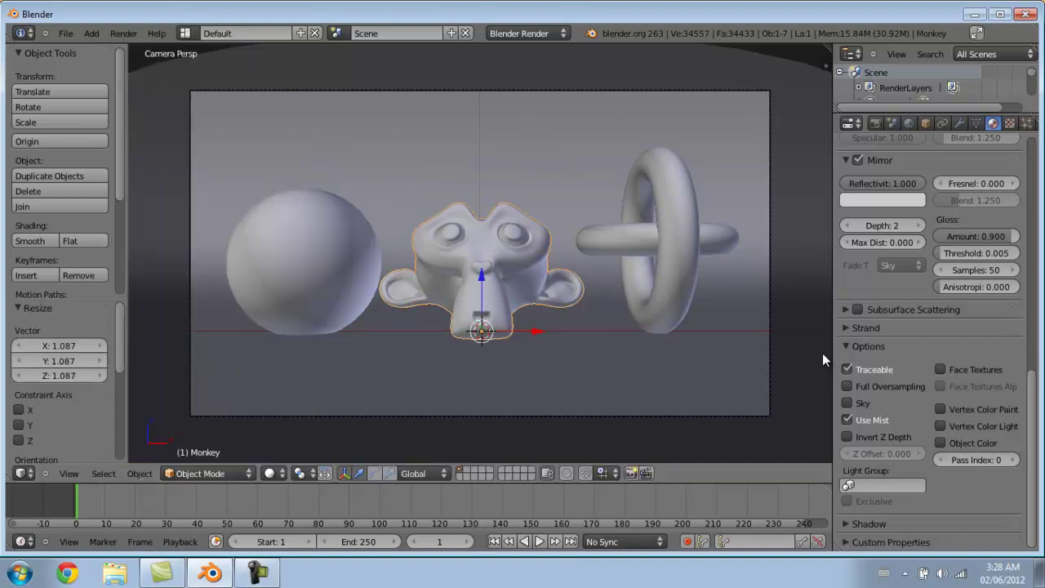
- From the top view, scale down the interlocked tori and move them back by about X 0.156 and Y 0.508
{"action": "right_click", "coordinate": [633, 253]}
{"action": "key", "text": "KP_7"}
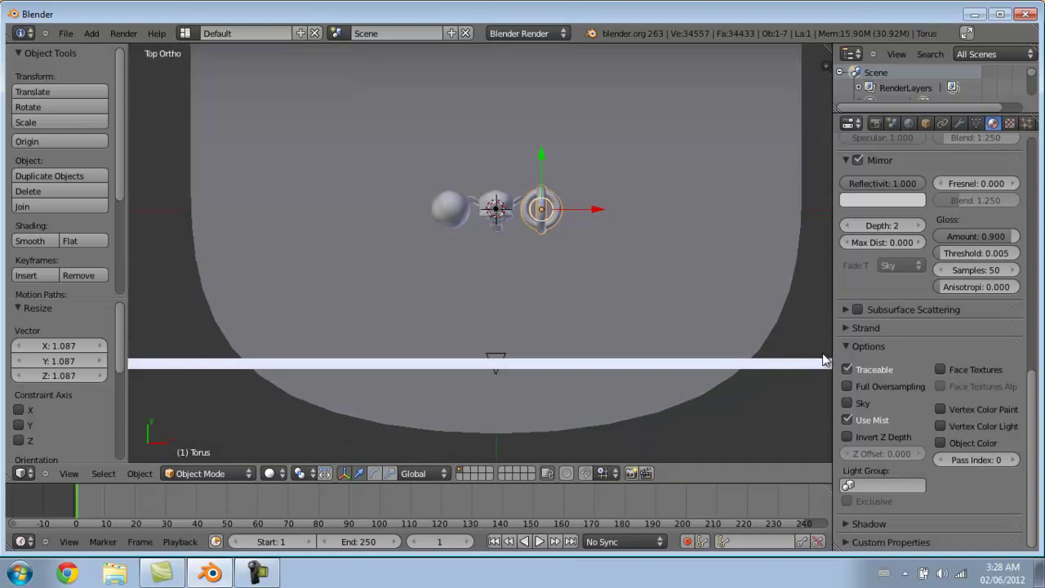
{"action": "key", "text": "s"}
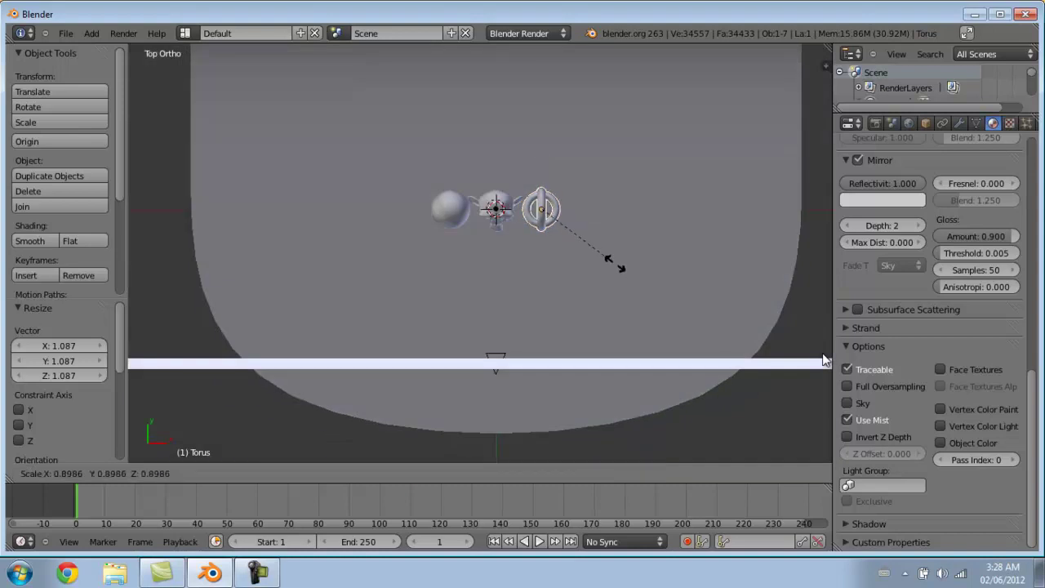
{"action": "left_click", "coordinate": [621, 271]}
{"action": "key", "text": "s"}
{"action": "left_click", "coordinate": [606, 261]}
{"action": "key", "text": "g"}
{"action": "left_click", "coordinate": [823, 359]}
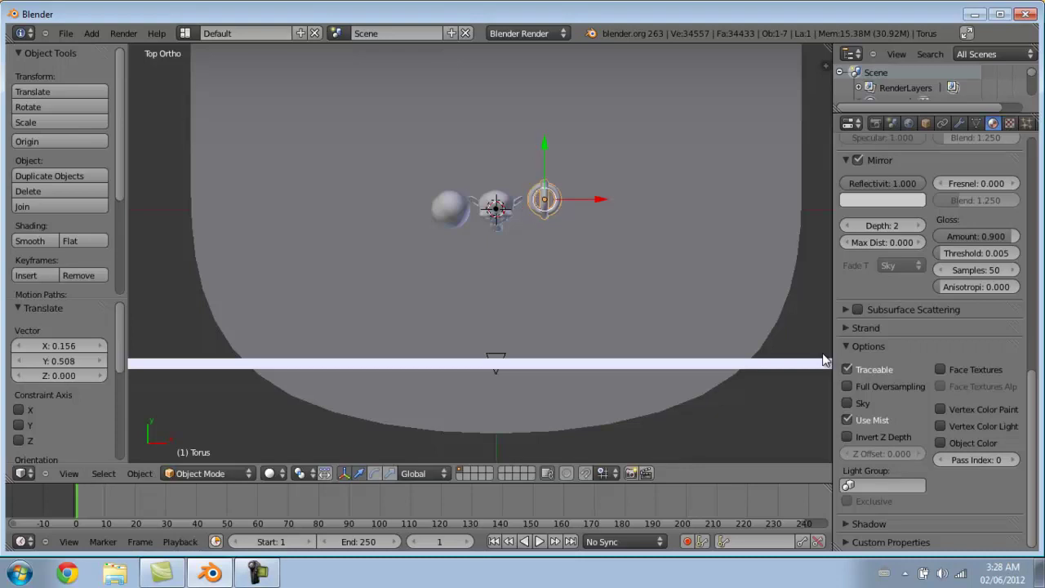
- Move the sphere back by about X -0.313 and Y 0.469, scale it to about 0.822, and return to the camera view
{"action": "right_click", "coordinate": [450, 209]}
{"action": "key", "text": "g"}
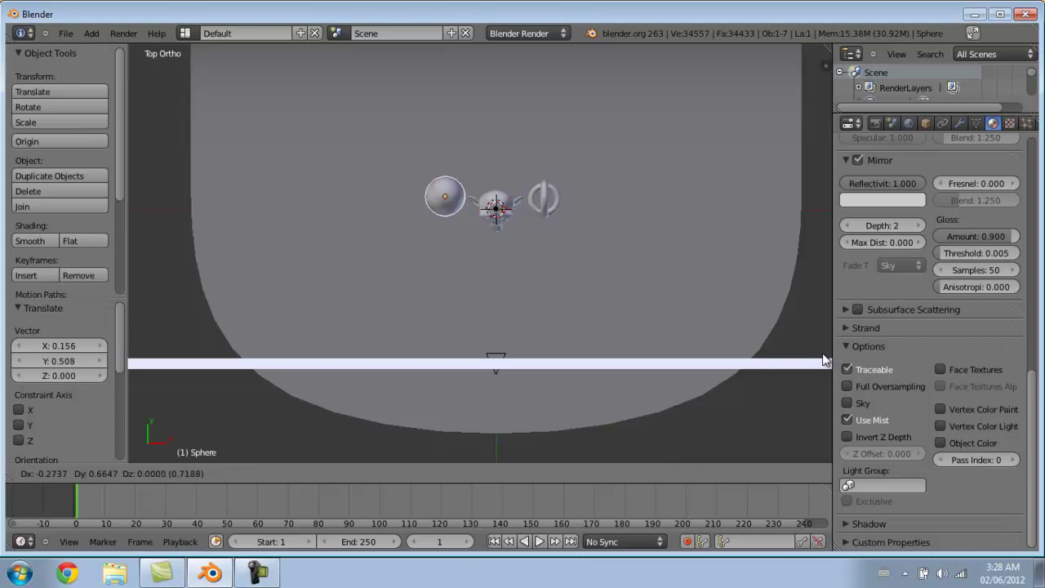
{"action": "left_click", "coordinate": [823, 359]}
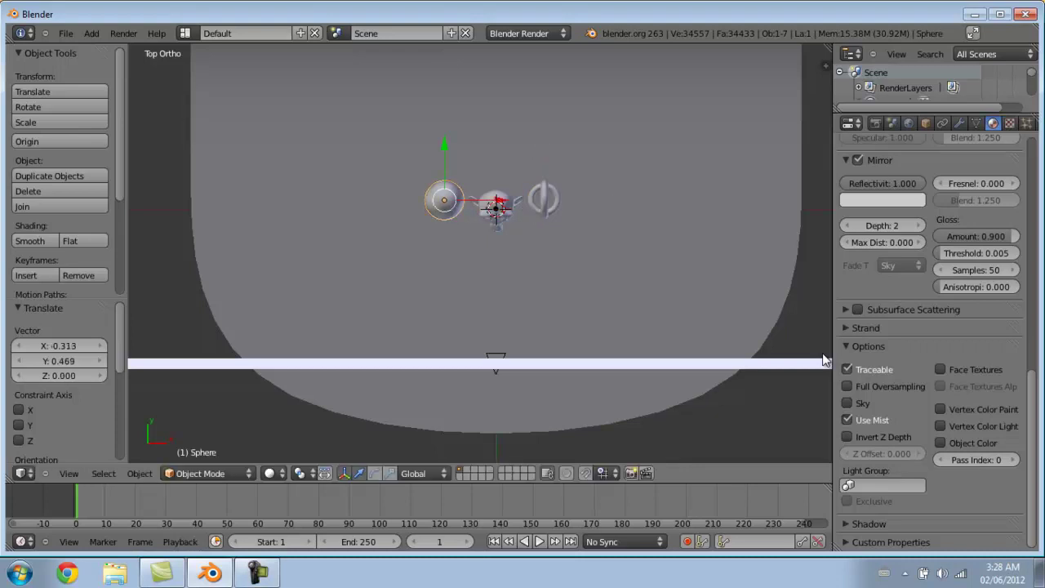
{"action": "key", "text": "s"}
{"action": "left_click", "coordinate": [823, 360]}
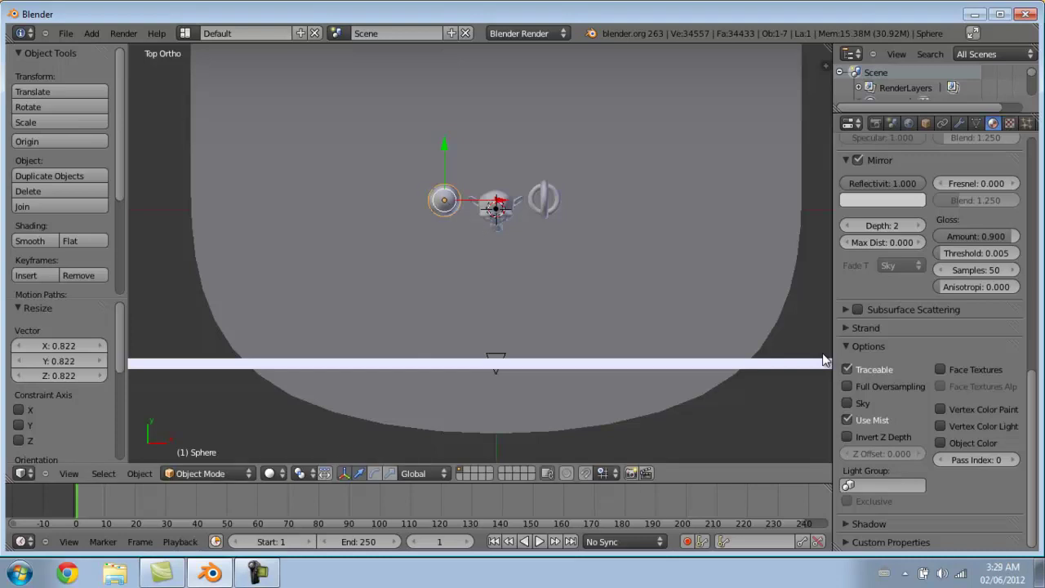
{"action": "key", "text": "KP_0"}
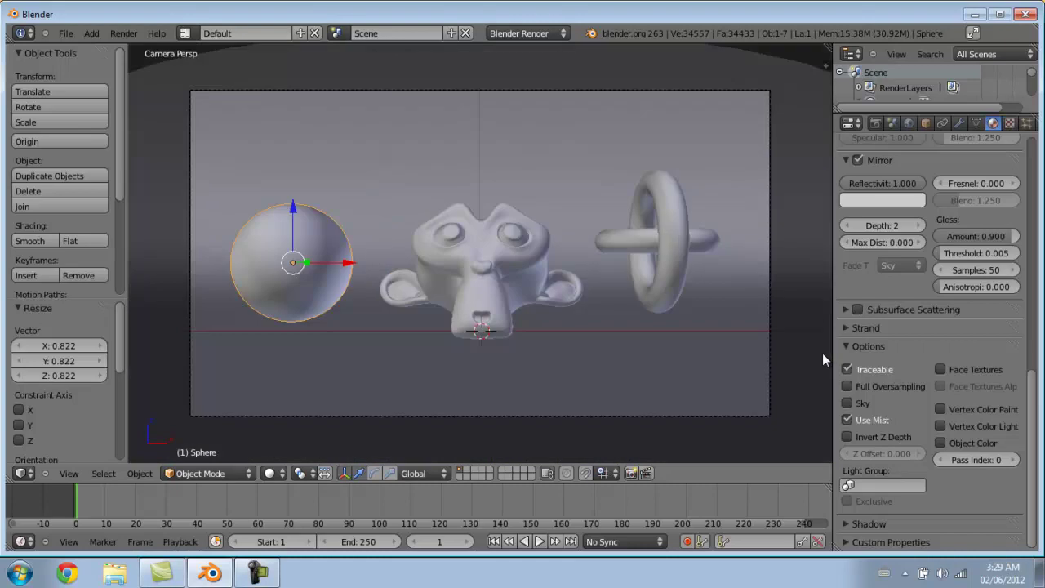
{"action": "right_click", "coordinate": [671, 241]}
{"action": "right_click", "coordinate": [823, 359]}
{"action": "key", "text": "g"}
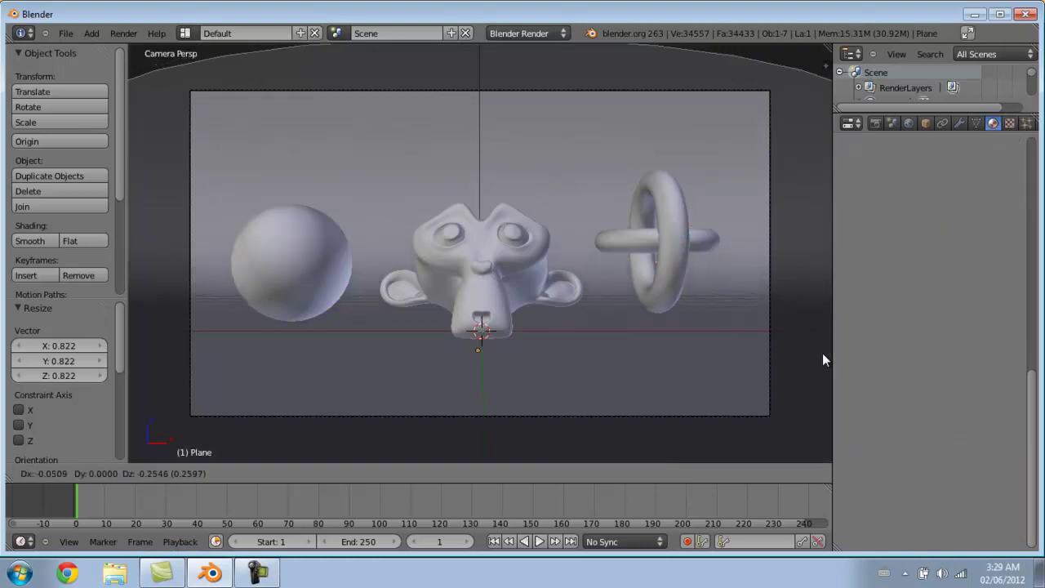
{"action": "left_click", "coordinate": [823, 360]}
{"action": "key", "text": "ctrl+z"}
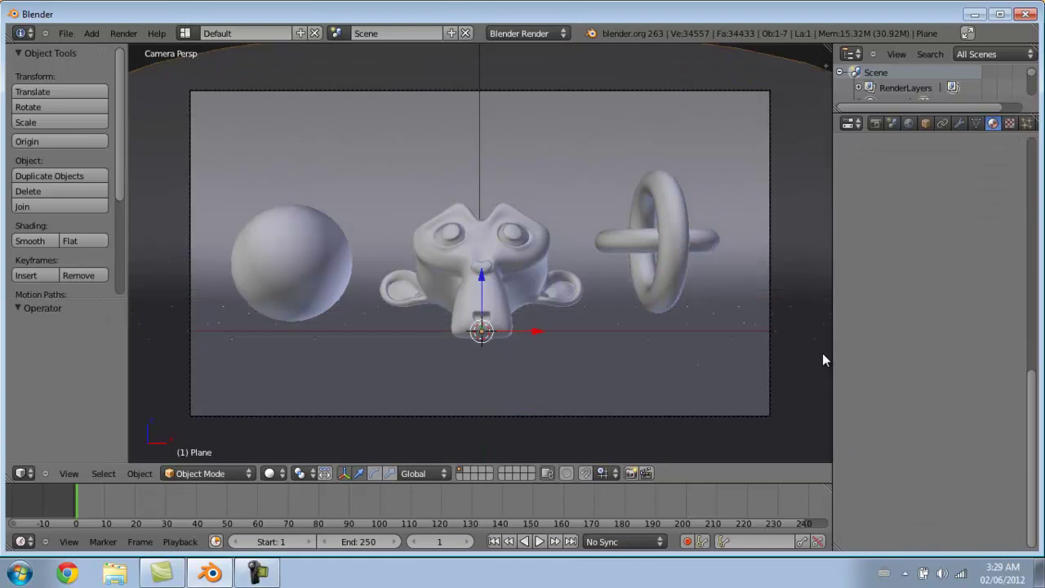
{"action": "key", "text": "ctrl+z"}
- Move the tori down by about 0.194 and lower the sphere along Z by about 0.237 towards the floor
{"action": "key", "text": "g"}
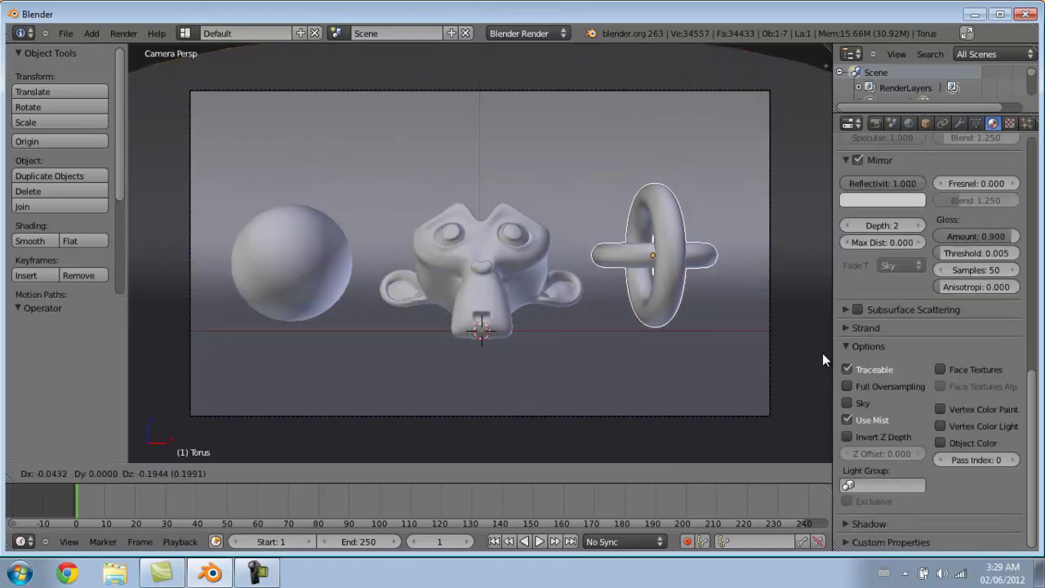
{"action": "left_click", "coordinate": [823, 359]}
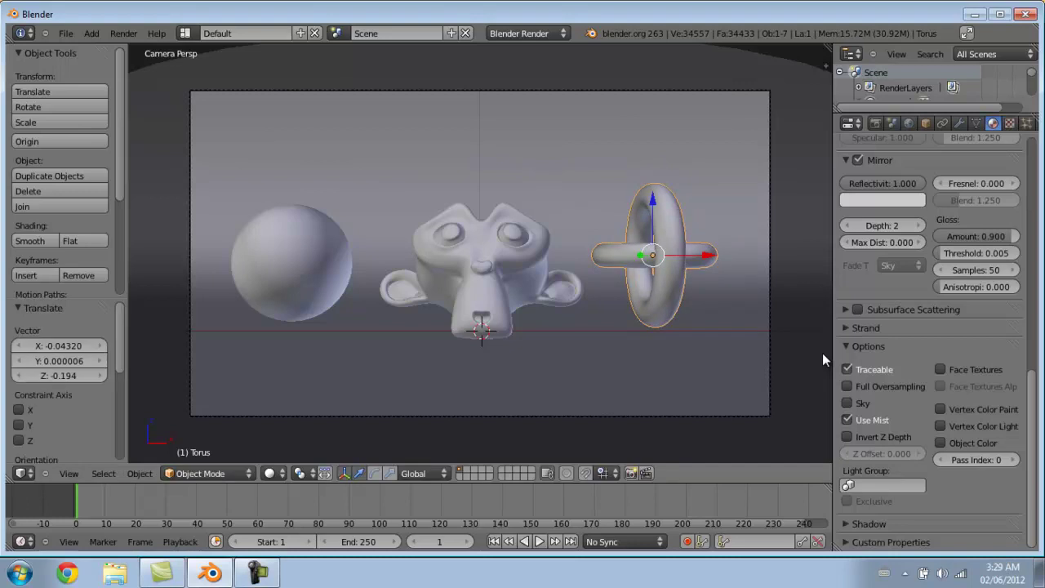
{"action": "right_click", "coordinate": [291, 263]}
{"action": "left_click_drag", "start_coordinate": [293, 206], "coordinate": [292, 222]}
- Lower the tori along the Z axis by about 0.108 and by about another 0.238 onto the floor
{"action": "right_click", "coordinate": [659, 257]}
{"action": "key", "text": "g"}
{"action": "key", "text": "z"}
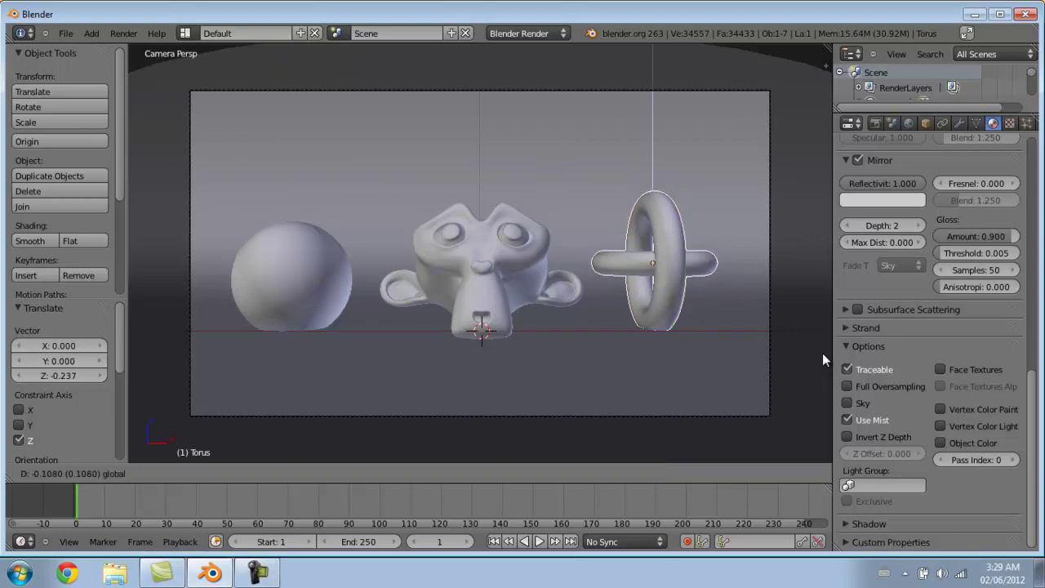
{"action": "left_click", "coordinate": [823, 359]}
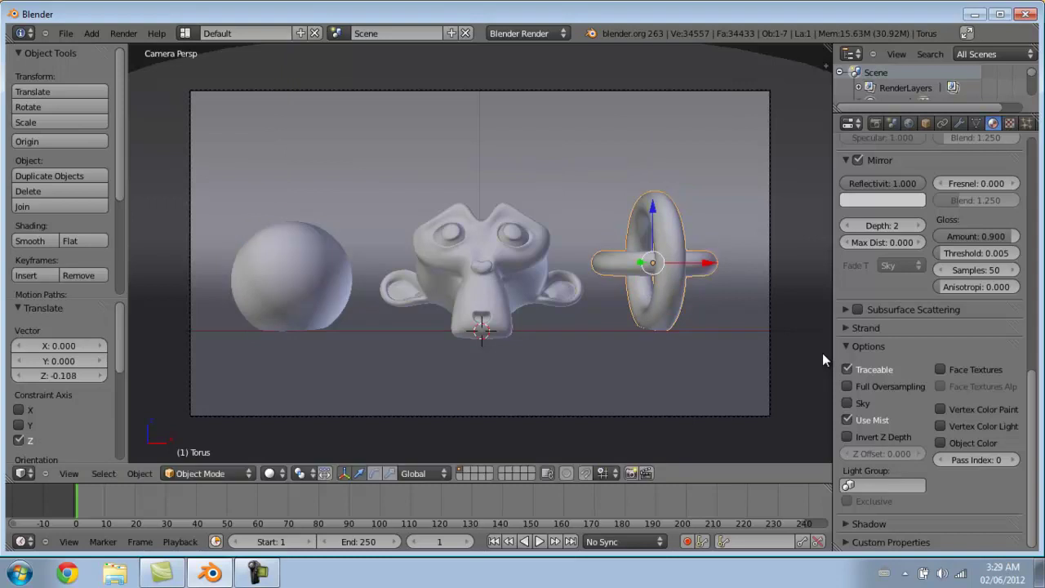
{"action": "key", "text": "g"}
{"action": "key", "text": "z"}
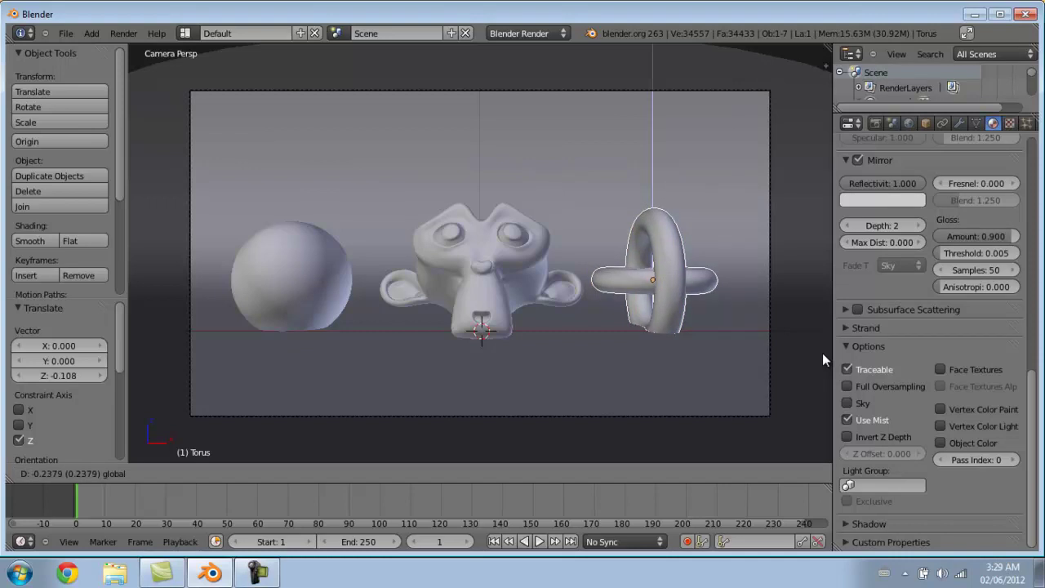
{"action": "left_click", "coordinate": [823, 359]}
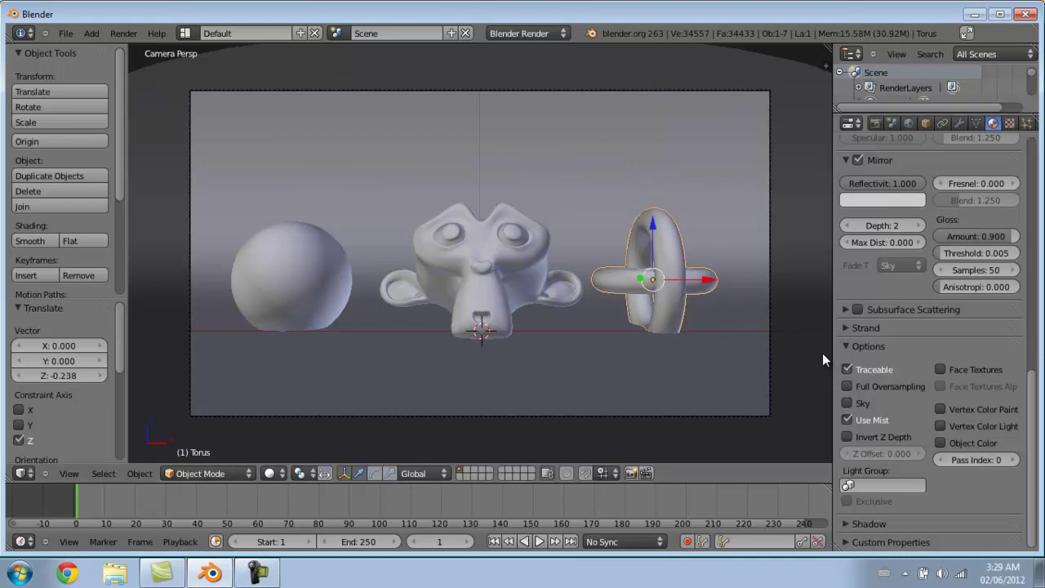
- Give the tori their own single-user copy of the Chrome material and open its name for editing
{"action": "scroll", "coordinate": [823, 359], "scroll_direction": "up", "scroll_amount": 15}
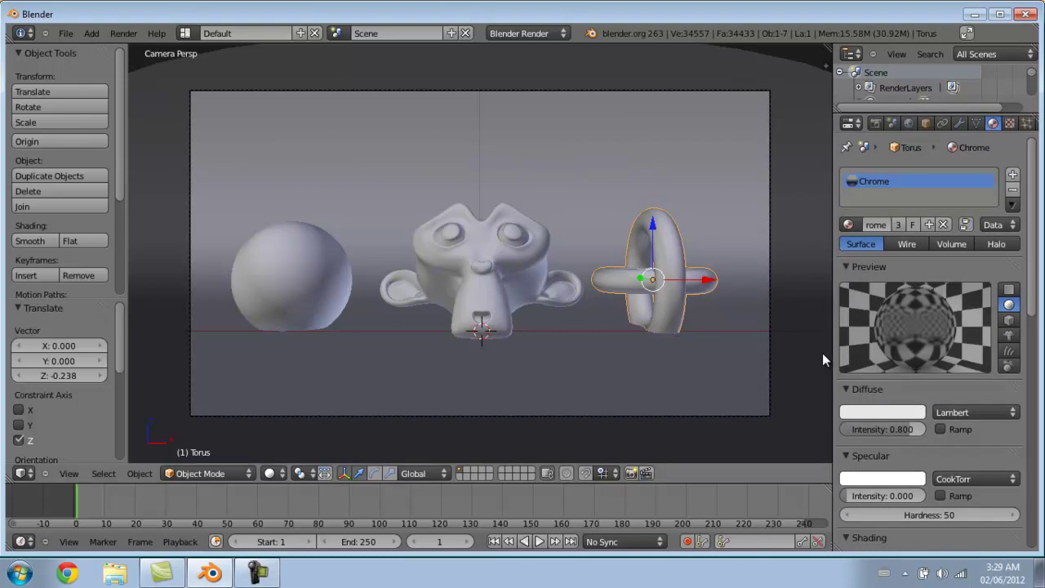
{"action": "left_click", "coordinate": [929, 225]}
{"action": "left_click", "coordinate": [884, 225]}
{"action": "left_click", "coordinate": [884, 224]}
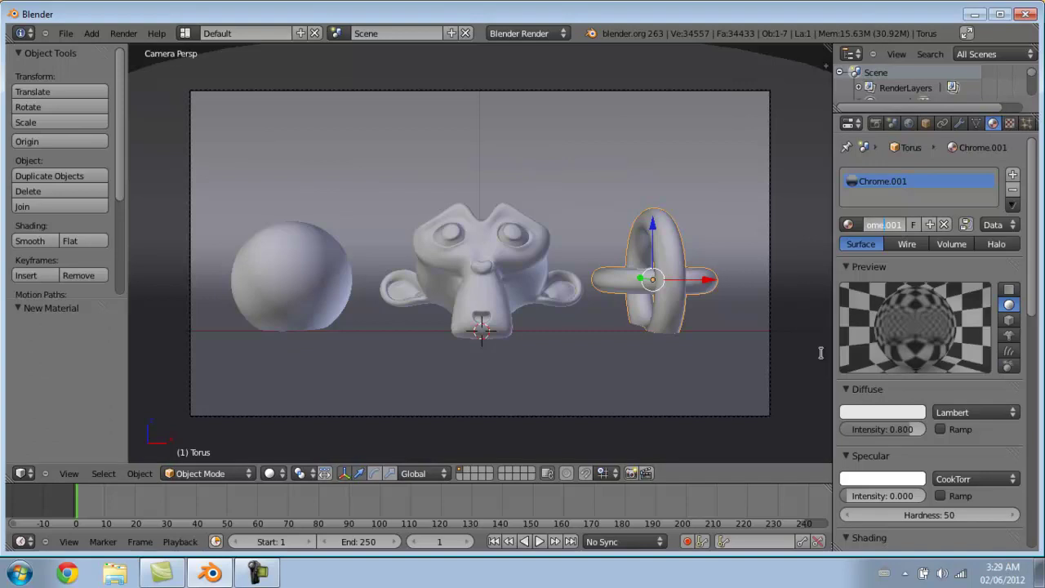
- Assign the tori's Chrome.001 material to the sphere in place of the one shared with the monkey
{"action": "right_click", "coordinate": [292, 279]}
{"action": "right_click", "coordinate": [292, 279]}
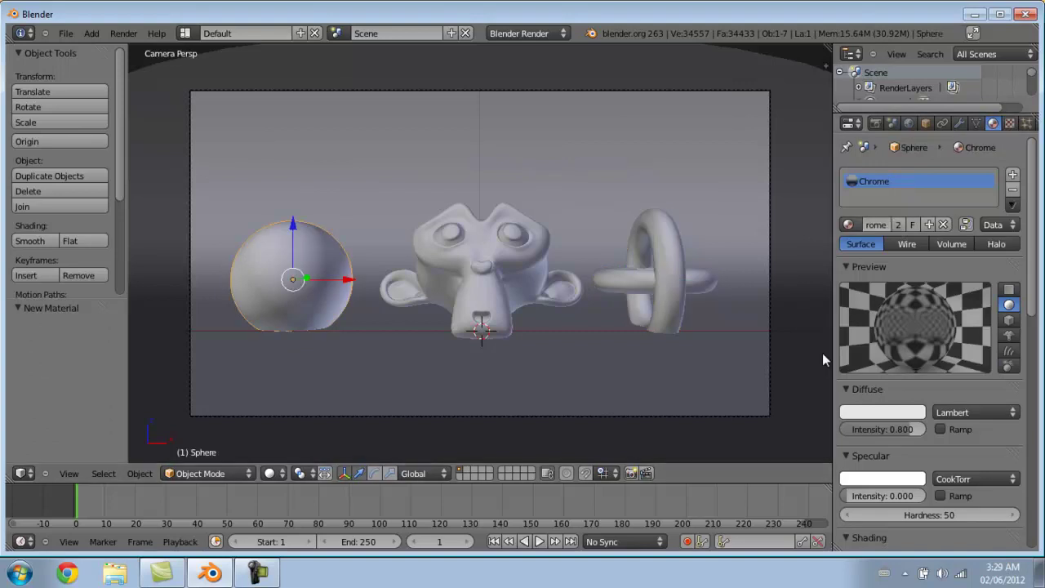
{"action": "left_click", "coordinate": [876, 224]}
{"action": "left_click", "coordinate": [849, 224]}
{"action": "left_click", "coordinate": [849, 225]}
{"action": "key", "text": "Down"}
{"action": "key", "text": "Return"}
{"action": "key", "text": "ctrl+z"}
- Set the mirror colour of the monkey's Chrome material to a light golden tan
{"action": "scroll", "coordinate": [823, 359], "scroll_direction": "down", "scroll_amount": 10}
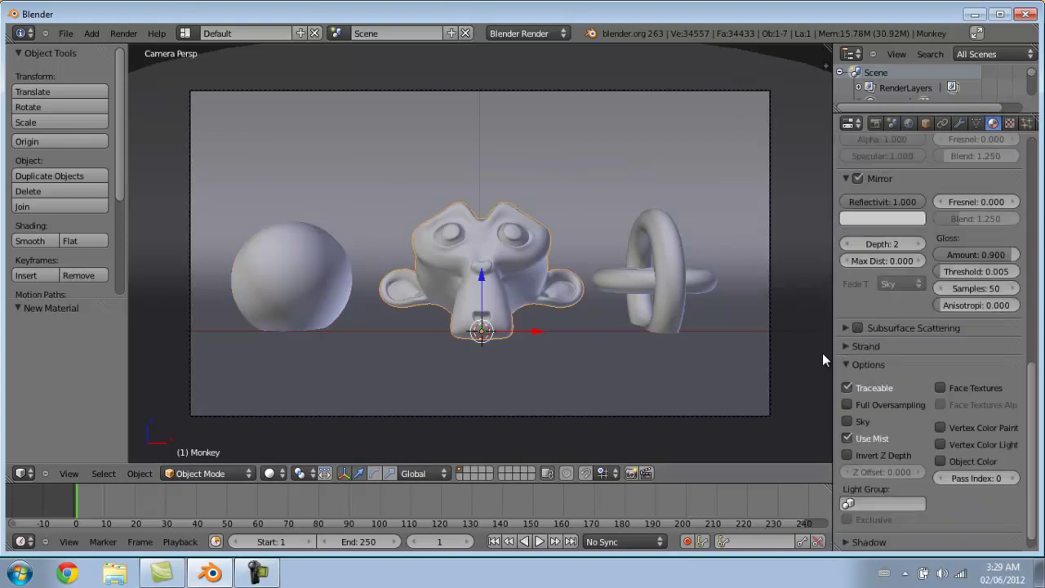
{"action": "scroll", "coordinate": [823, 360], "scroll_direction": "up", "scroll_amount": 3}
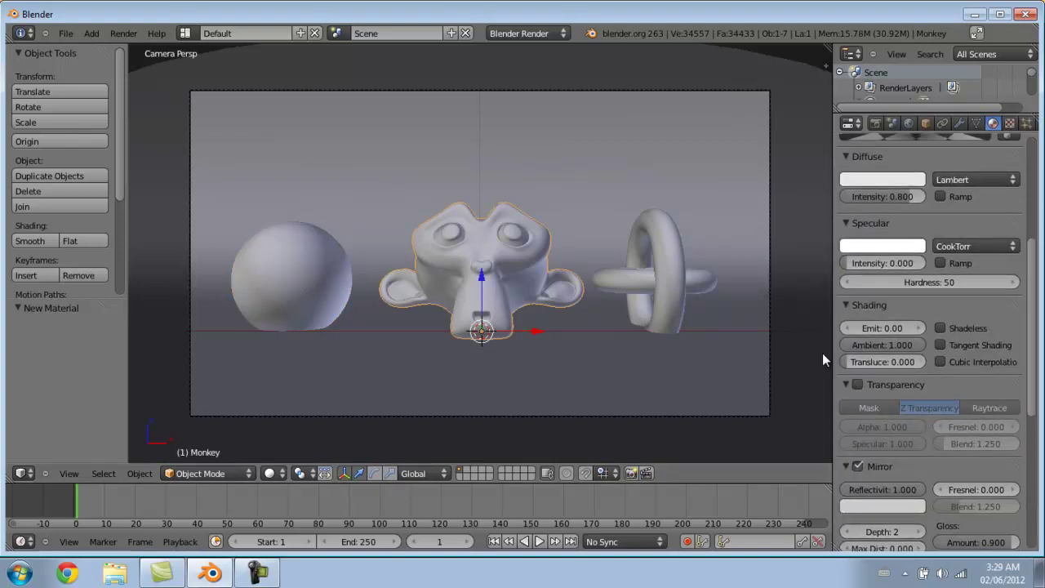
{"action": "scroll", "coordinate": [882, 328], "scroll_direction": "down", "scroll_amount": 3}
{"action": "left_click", "coordinate": [882, 414]}
{"action": "left_click_drag", "start_coordinate": [816, 281], "coordinate": [824, 295]}
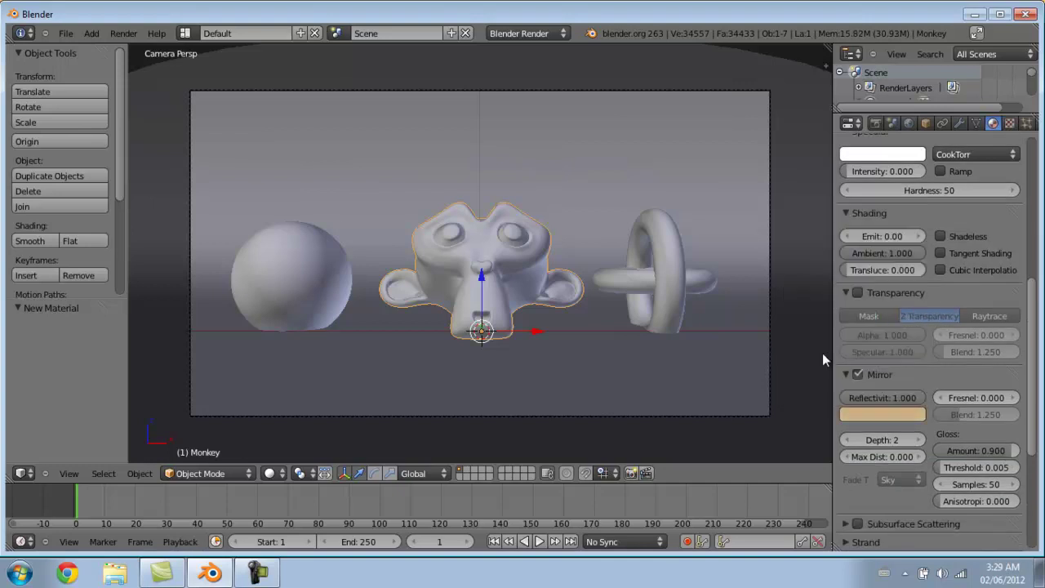
{"action": "scroll", "coordinate": [823, 359], "scroll_direction": "up", "scroll_amount": 10}
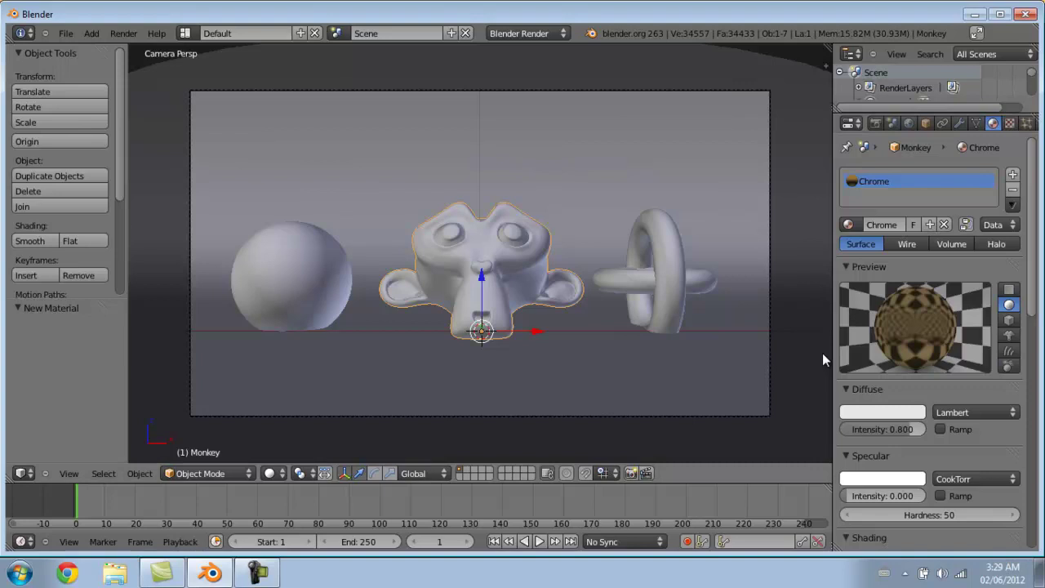
{"action": "right_click", "coordinate": [669, 279]}
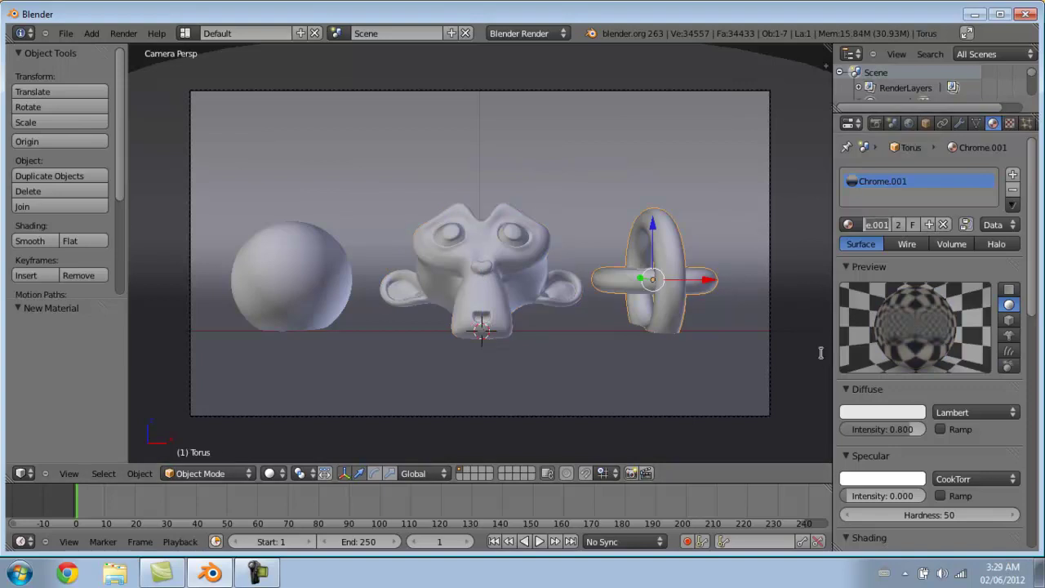
{"action": "key", "text": "BackSpace"}
{"action": "key", "text": "Escape"}
{"action": "key", "text": "ctrl+z"}
{"action": "left_click", "coordinate": [848, 224]}
{"action": "key", "text": "Down"}
{"action": "key", "text": "Up"}
{"action": "key", "text": "Up"}
{"action": "key", "text": "Down"}
{"action": "key", "text": "Return"}
- Rename the monkey's material as Gold
{"action": "right_click", "coordinate": [481, 282]}
{"action": "left_click", "coordinate": [875, 225]}
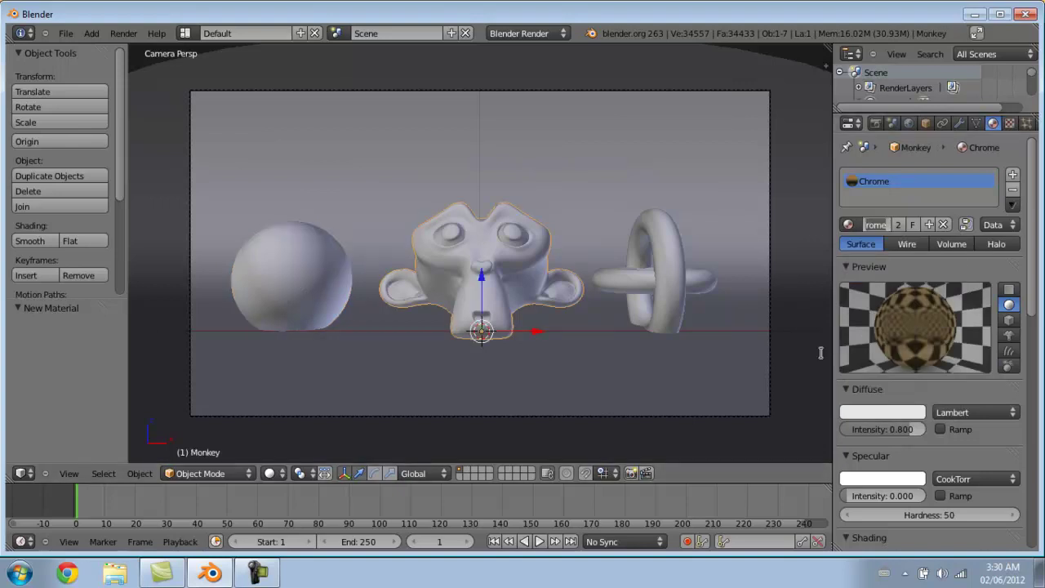
{"action": "type", "text": "Gold"}
{"action": "key", "text": "Return"}
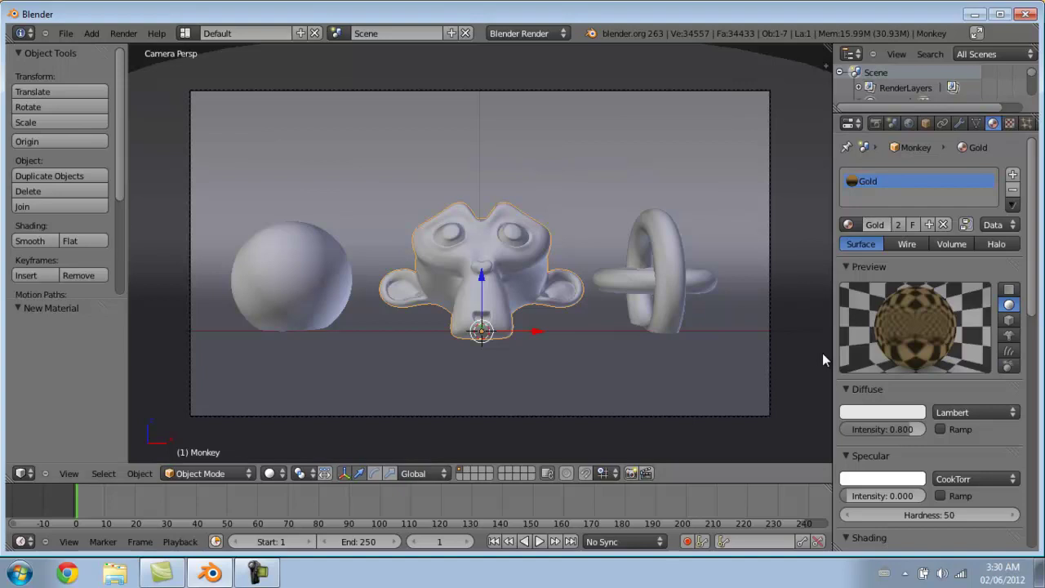
- Assign the Chrome.001 material to the sphere and rename that material as Chrome
{"action": "right_click", "coordinate": [293, 279]}
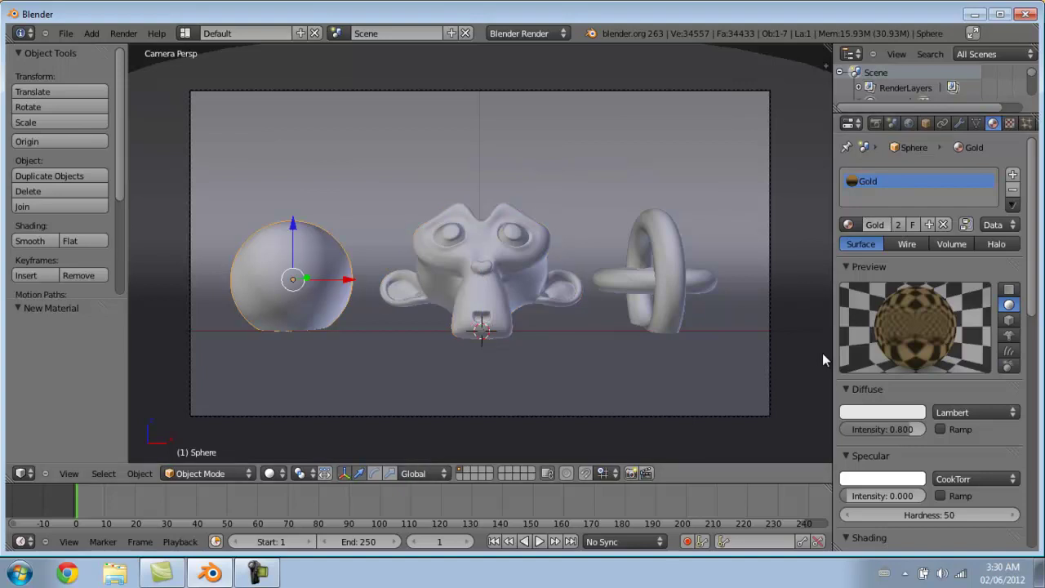
{"action": "left_click", "coordinate": [848, 223]}
{"action": "left_click", "coordinate": [867, 264]}
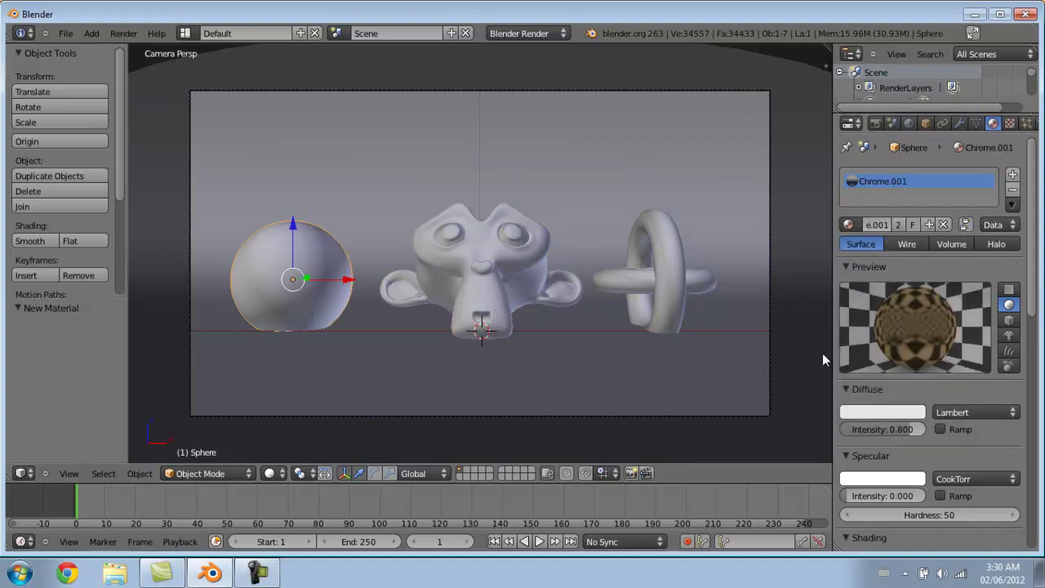
{"action": "left_click", "coordinate": [878, 224]}
{"action": "left_click_drag", "start_coordinate": [889, 225], "coordinate": [875, 225]}
{"action": "type", "text": "e"}
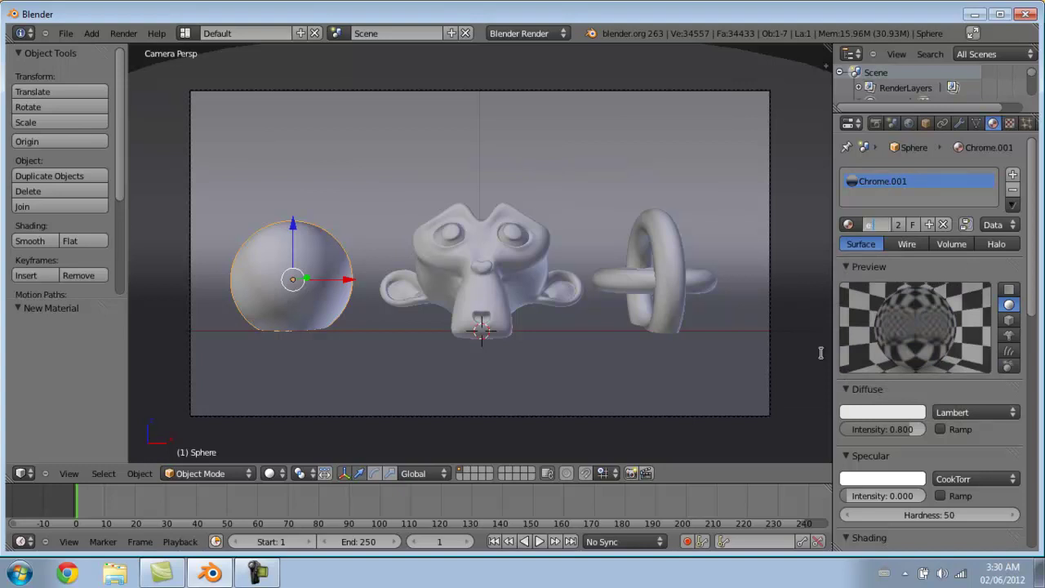
{"action": "key", "text": "Return"}
- Select the tori to check their material and render the image
{"action": "right_click", "coordinate": [669, 281]}
{"action": "left_click", "coordinate": [123, 33]}
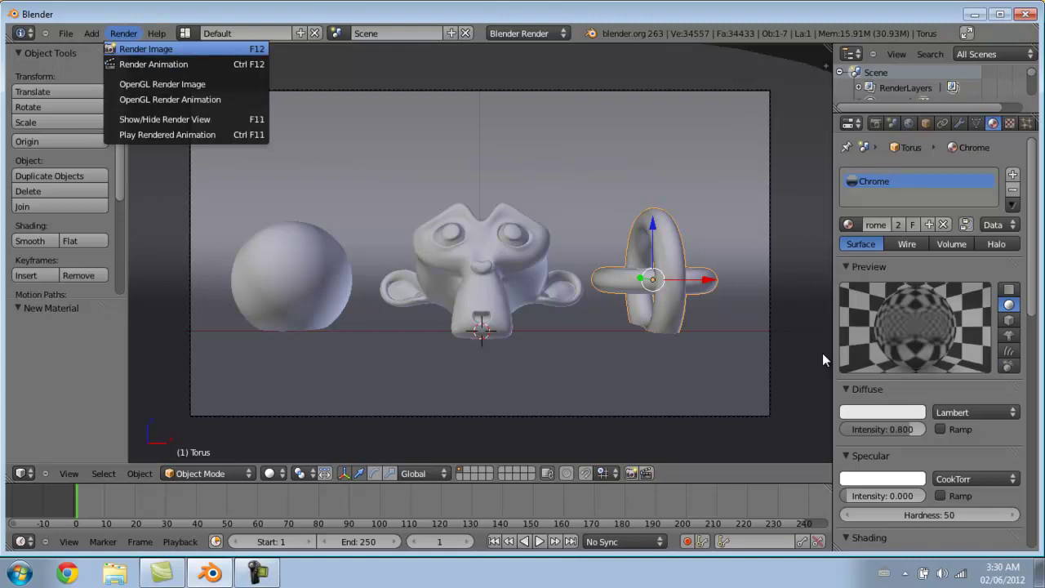
{"action": "left_click", "coordinate": [146, 49]}
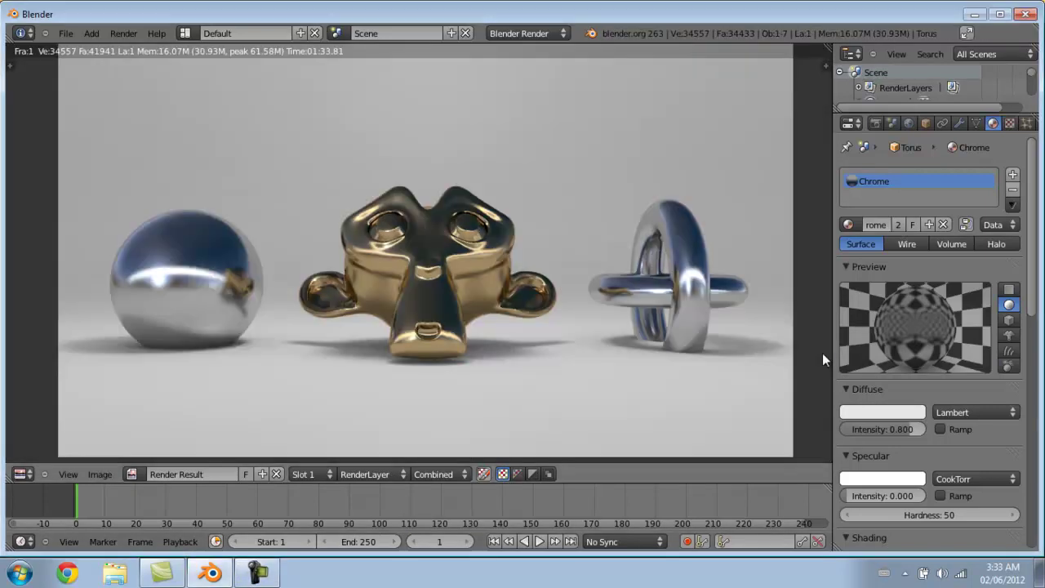
- Examine the gold reflections on the monkey's eyes, ears and snout up close in the rendered image
{"action": "scroll", "coordinate": [823, 359], "scroll_direction": "up", "scroll_amount": 2}
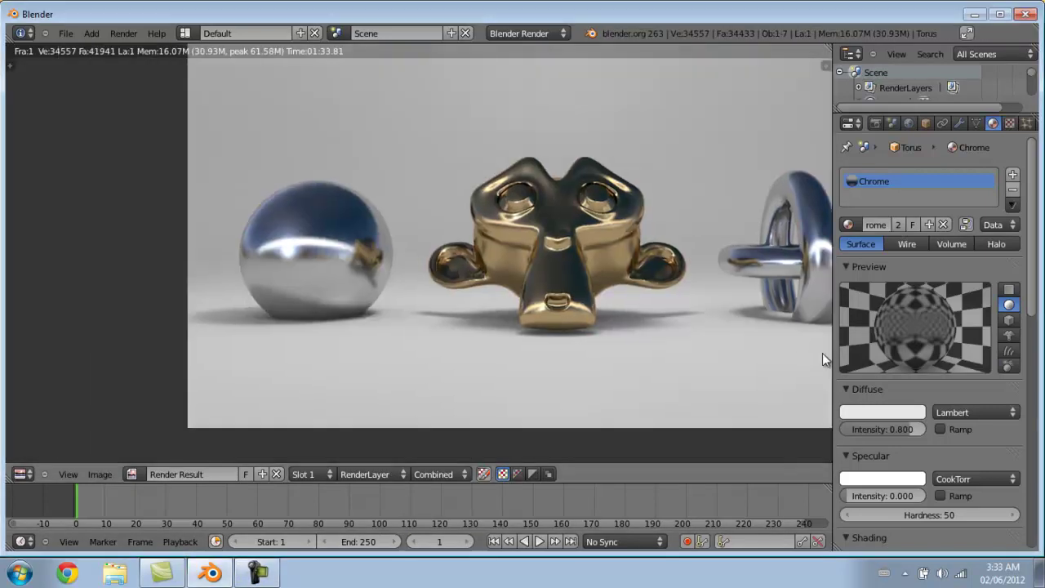
{"action": "middle_click_drag", "start_coordinate": [823, 359], "coordinate": [712, 345]}
{"action": "scroll", "coordinate": [823, 357], "scroll_direction": "up", "scroll_amount": 2}
{"action": "scroll", "coordinate": [823, 360], "scroll_direction": "up", "scroll_amount": 1}
{"action": "scroll", "coordinate": [822, 359], "scroll_direction": "up", "scroll_amount": 3}
{"action": "scroll", "coordinate": [822, 359], "scroll_direction": "up", "scroll_amount": 1}
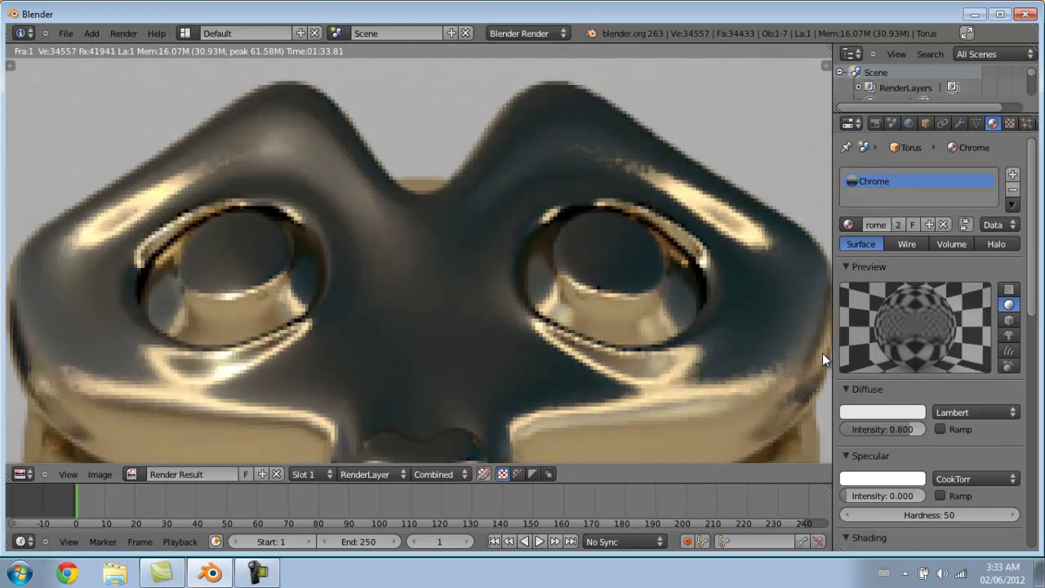
{"action": "scroll", "coordinate": [823, 359], "scroll_direction": "up", "scroll_amount": 3}
{"action": "middle_click_drag", "start_coordinate": [461, 441], "coordinate": [459, 346]}
{"action": "scroll", "coordinate": [823, 359], "scroll_direction": "down", "scroll_amount": 3}
{"action": "scroll", "coordinate": [823, 359], "scroll_direction": "up", "scroll_amount": 1}
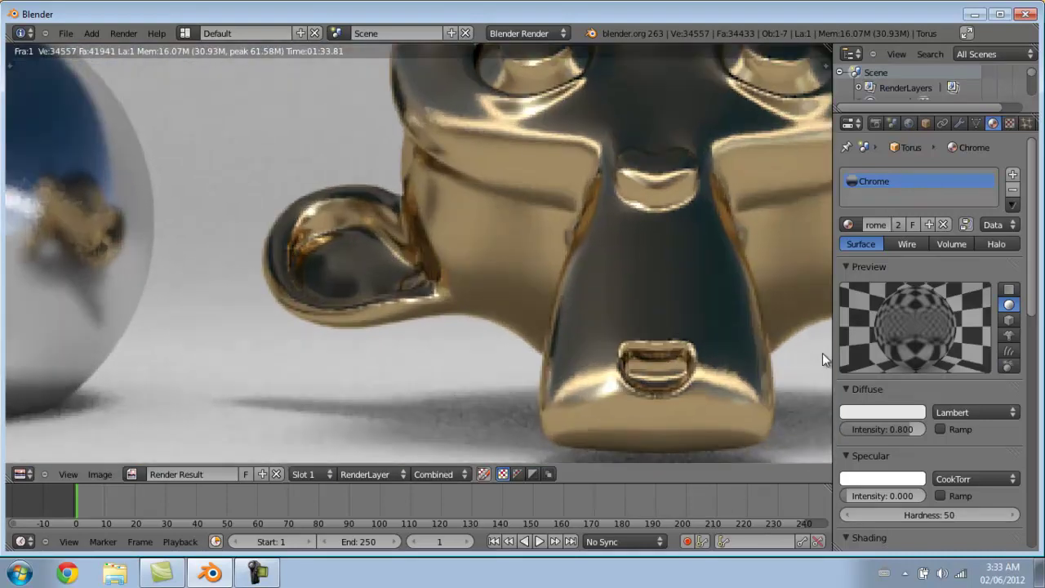
{"action": "scroll", "coordinate": [823, 359], "scroll_direction": "down", "scroll_amount": 3, "text": "ctrl"}
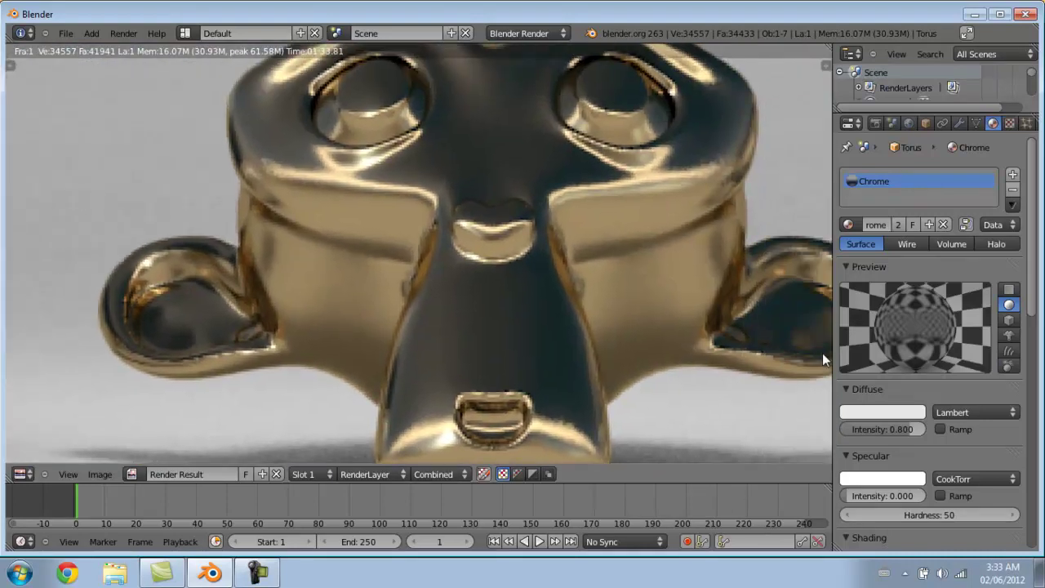
{"action": "scroll", "coordinate": [823, 360], "scroll_direction": "down", "scroll_amount": 6, "text": "ctrl"}
- Inspect the chrome reflections on the tori up close and return to an overview of the render
{"action": "middle_click_drag", "start_coordinate": [585, 343], "coordinate": [433, 332]}
{"action": "scroll", "coordinate": [823, 360], "scroll_direction": "up", "scroll_amount": 3}
{"action": "scroll", "coordinate": [823, 360], "scroll_direction": "down", "scroll_amount": 2, "text": "ctrl"}
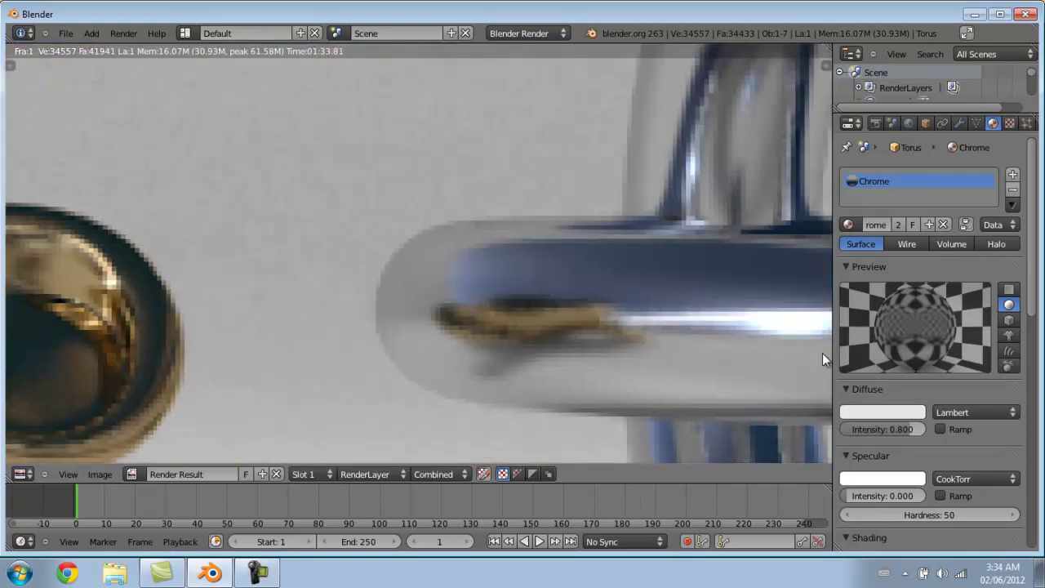
{"action": "scroll", "coordinate": [823, 359], "scroll_direction": "down", "scroll_amount": 4}
{"action": "middle_click_drag", "start_coordinate": [822, 352], "coordinate": [904, 362]}
{"action": "scroll", "coordinate": [823, 359], "scroll_direction": "down", "scroll_amount": 1, "text": "ctrl"}
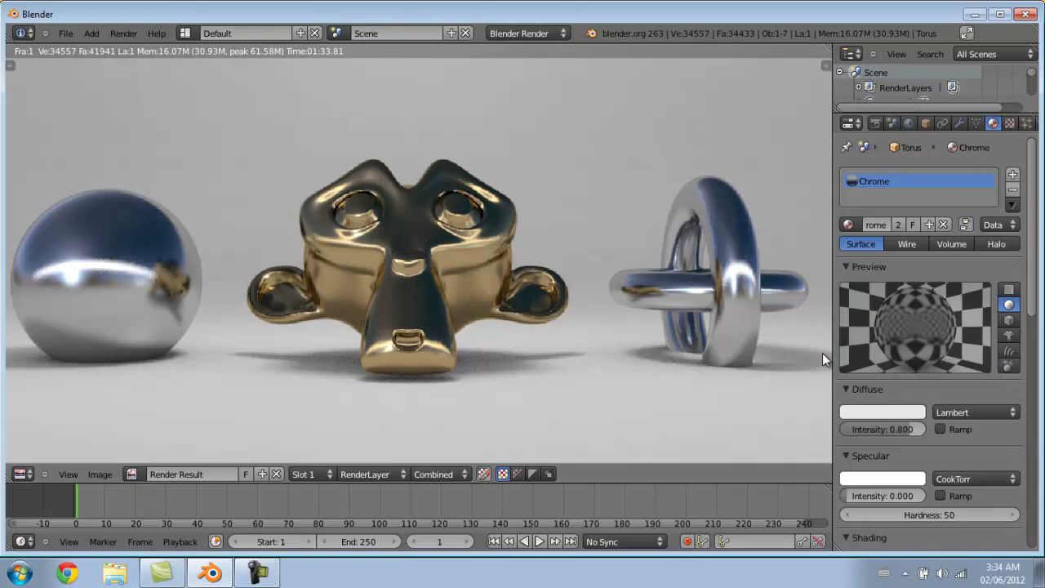